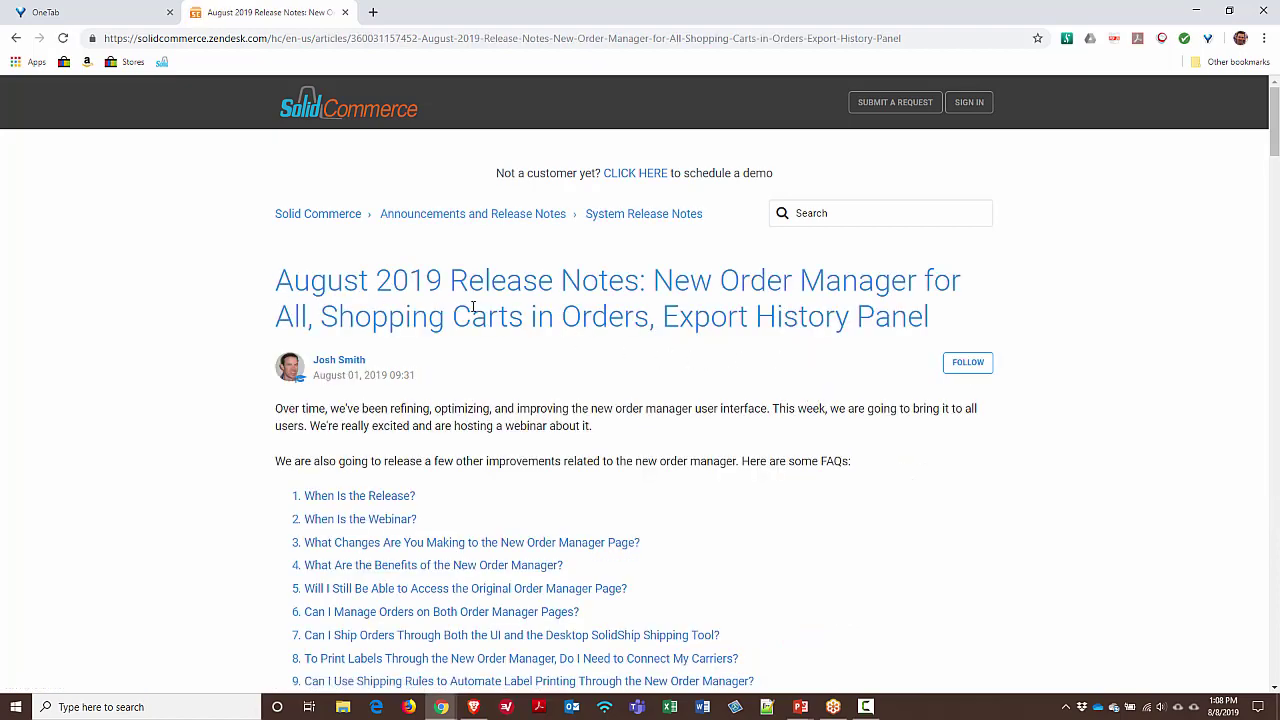
Browse the help article's Related Articles section, then return to the article top
{"action": "scroll", "coordinate": [570, 322], "scroll_direction": "down", "scroll_amount": 2}
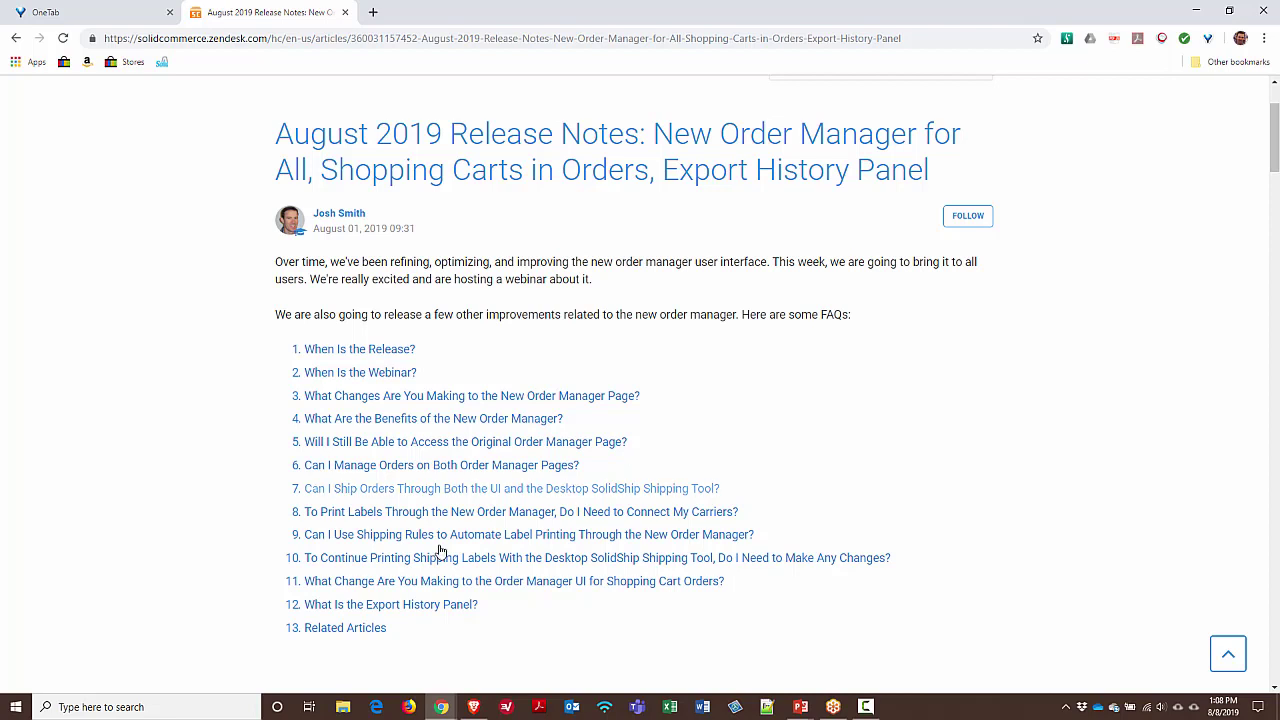
{"action": "left_click", "coordinate": [357, 628]}
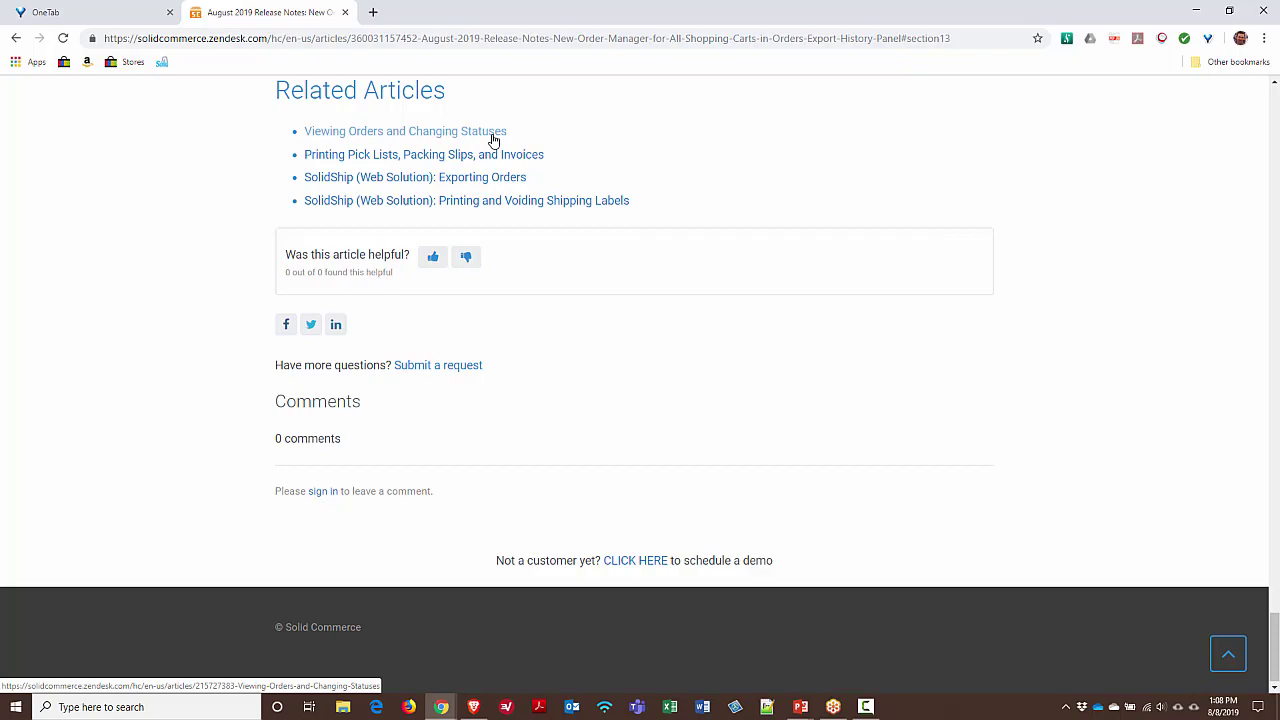
{"action": "left_click", "coordinate": [1228, 655]}
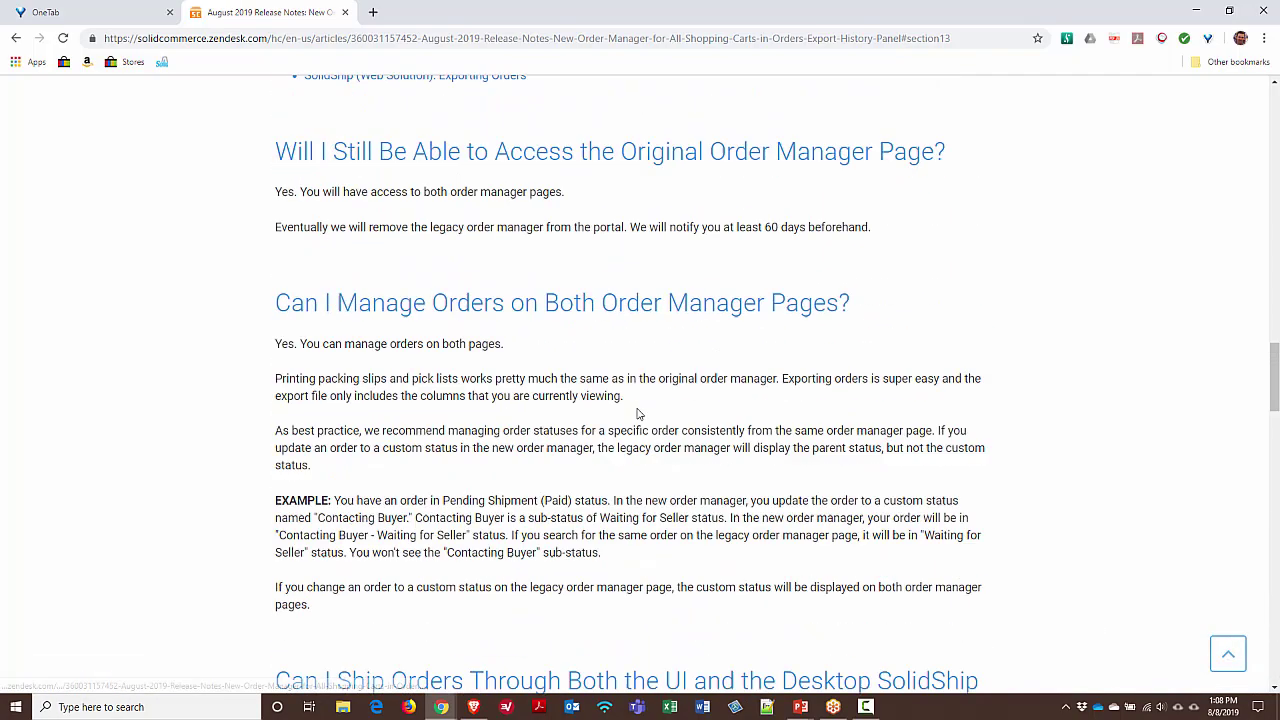
Bring the Solid Commerce orders window forward and dismiss Chrome's download bar
{"action": "key", "text": "alt+Tab"}
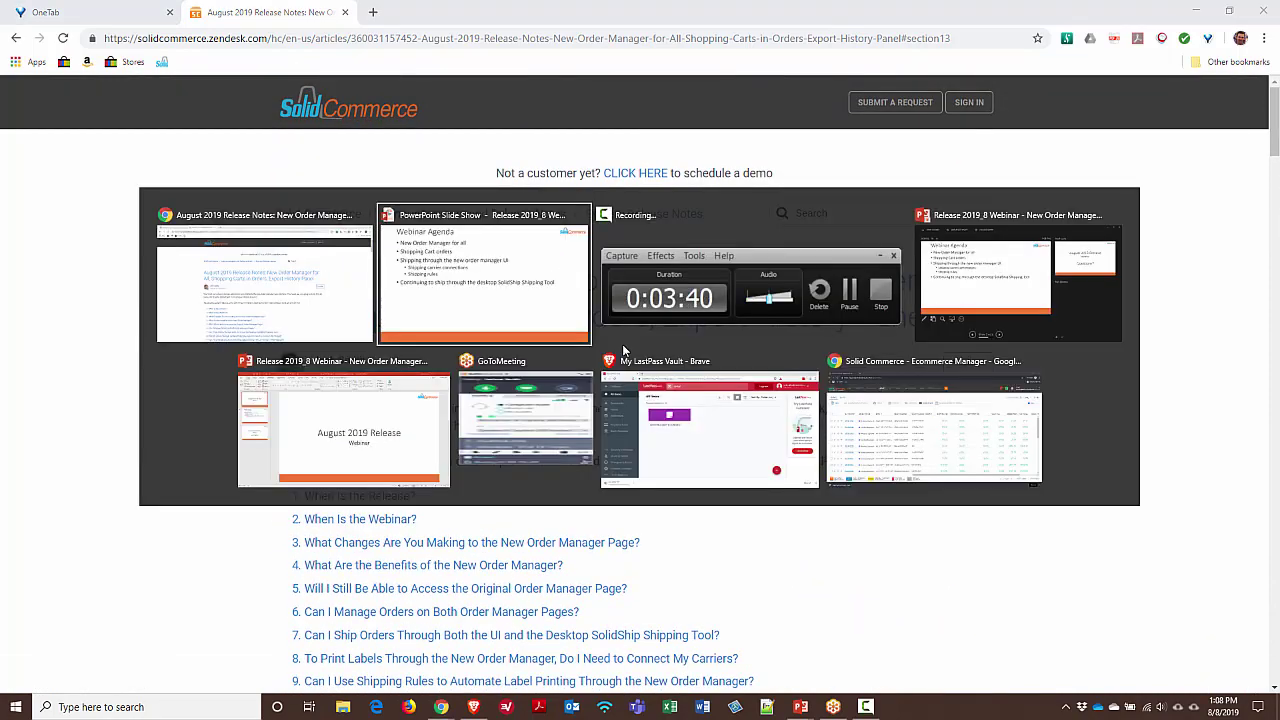
{"action": "key", "text": "alt+Tab"}
{"action": "key", "text": "alt+Tab"}
{"action": "key", "text": "alt+Tab"}
{"action": "key", "text": "alt+Tab"}
{"action": "key", "text": "alt+Tab"}
{"action": "key", "text": "alt+Tab"}
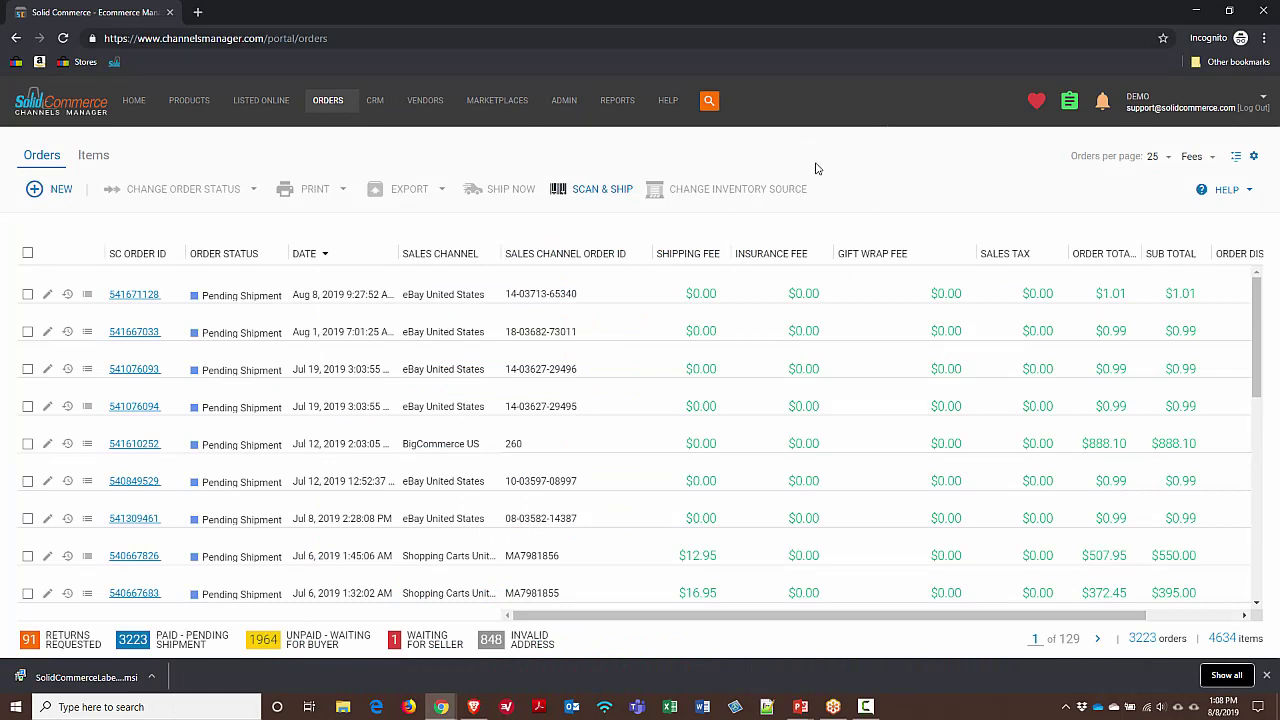
{"action": "mouse_move", "coordinate": [334, 114]}
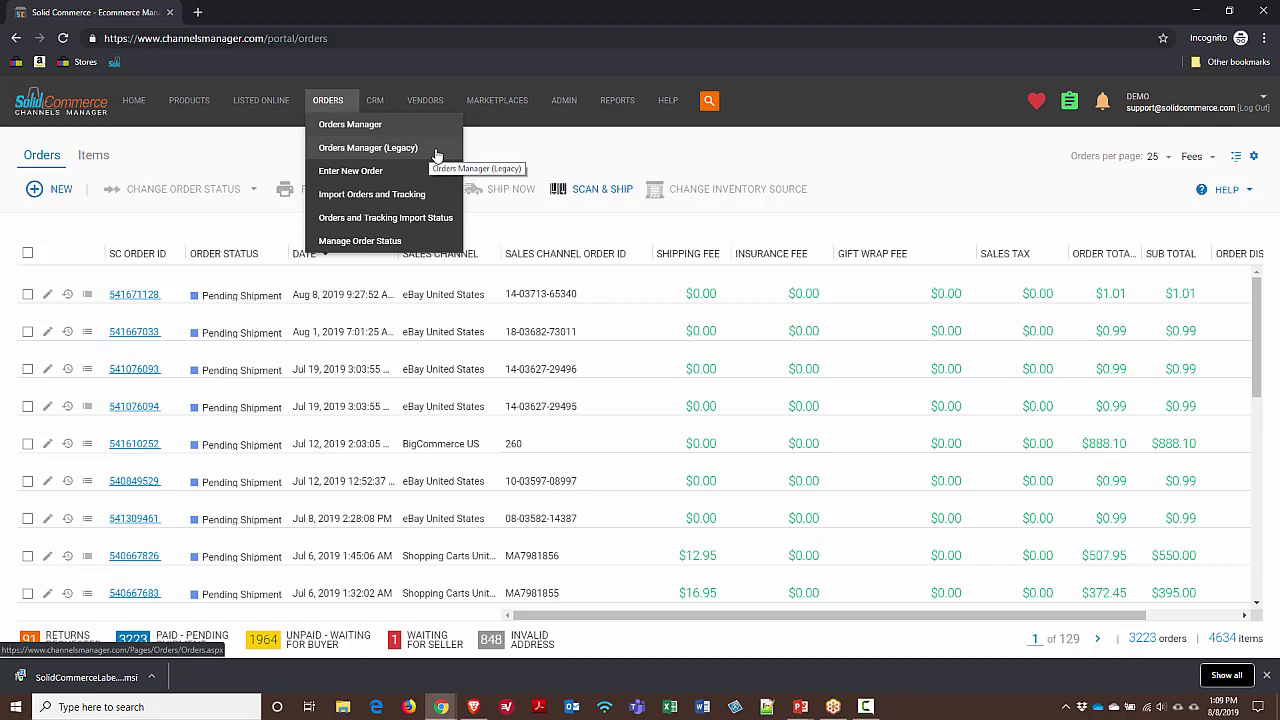
{"action": "left_click", "coordinate": [1267, 677]}
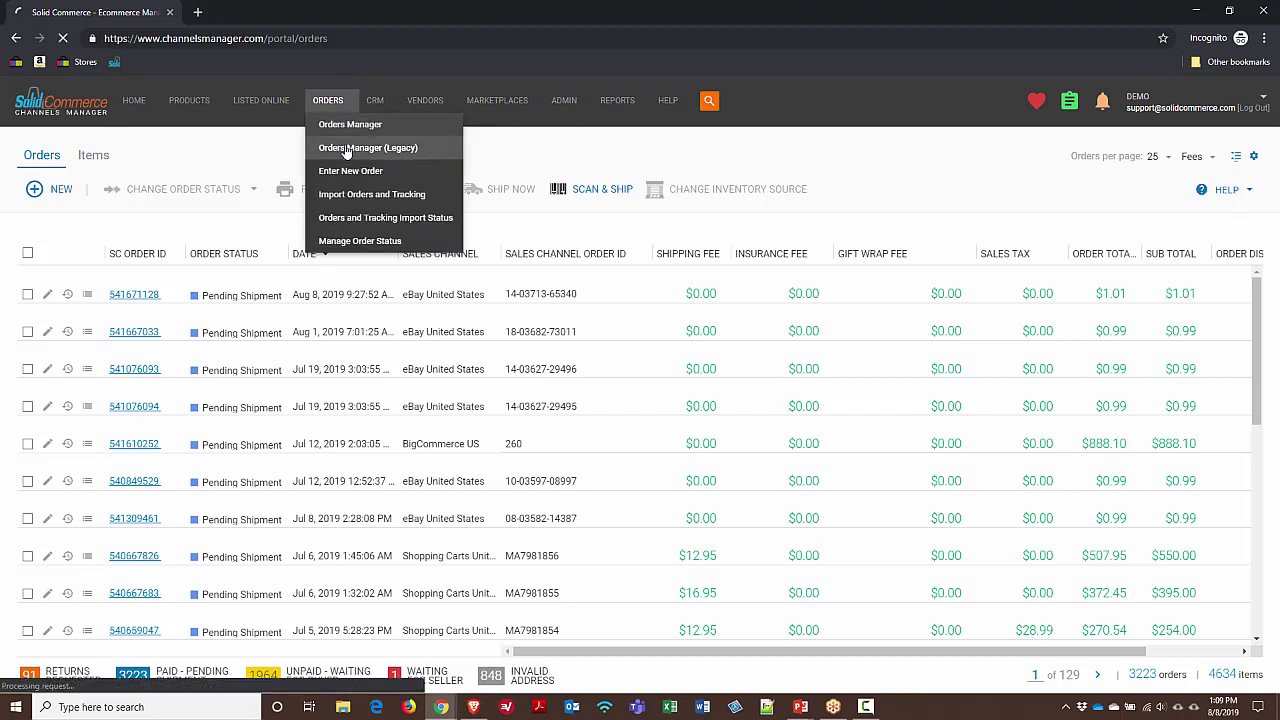
{"action": "left_click", "coordinate": [346, 148]}
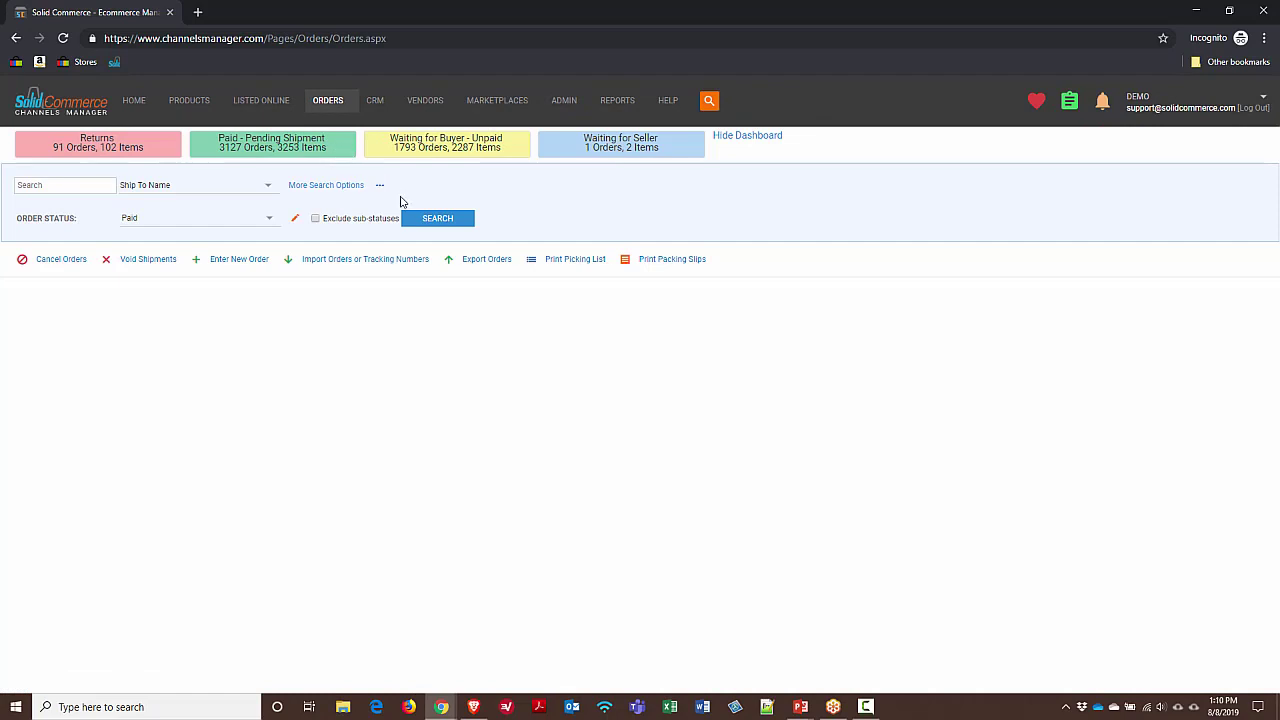
{"action": "mouse_move", "coordinate": [332, 106]}
{"action": "left_click", "coordinate": [347, 129]}
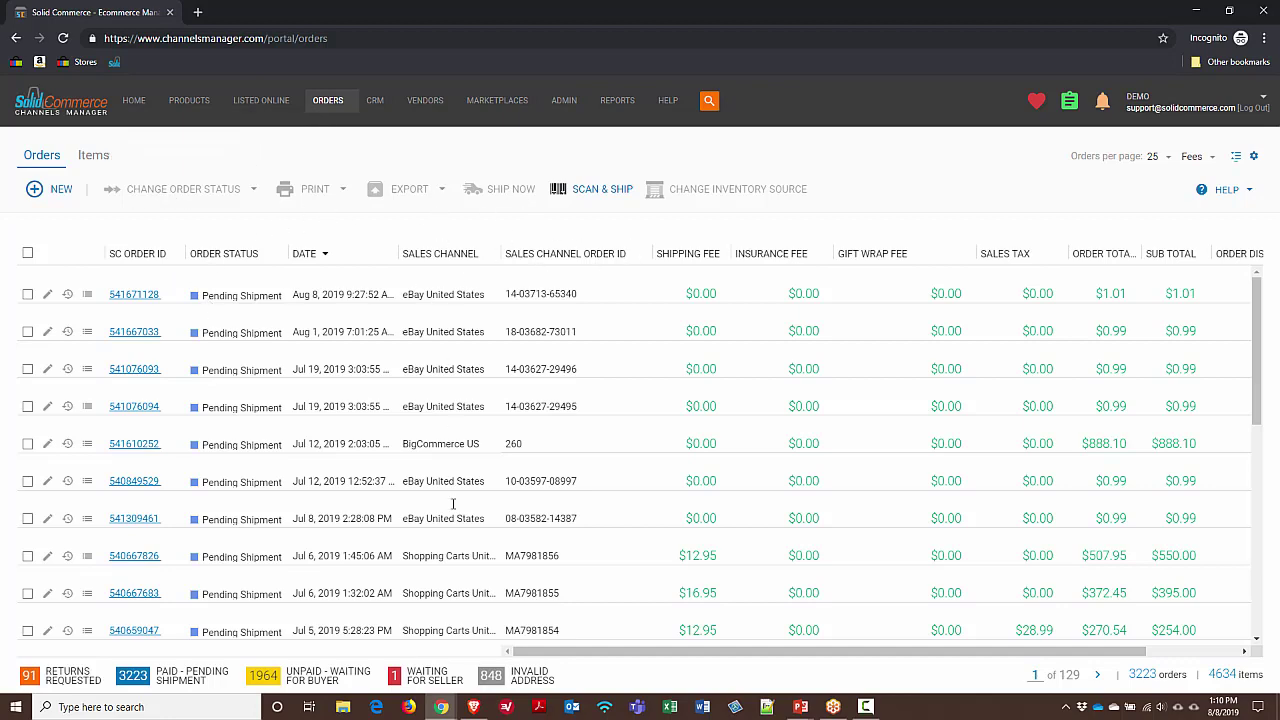
{"action": "scroll", "coordinate": [506, 463], "scroll_direction": "down", "scroll_amount": 3}
{"action": "scroll", "coordinate": [506, 463], "scroll_direction": "down", "scroll_amount": 3}
{"action": "scroll", "coordinate": [506, 463], "scroll_direction": "up", "scroll_amount": 5}
{"action": "left_click", "coordinate": [1237, 160]}
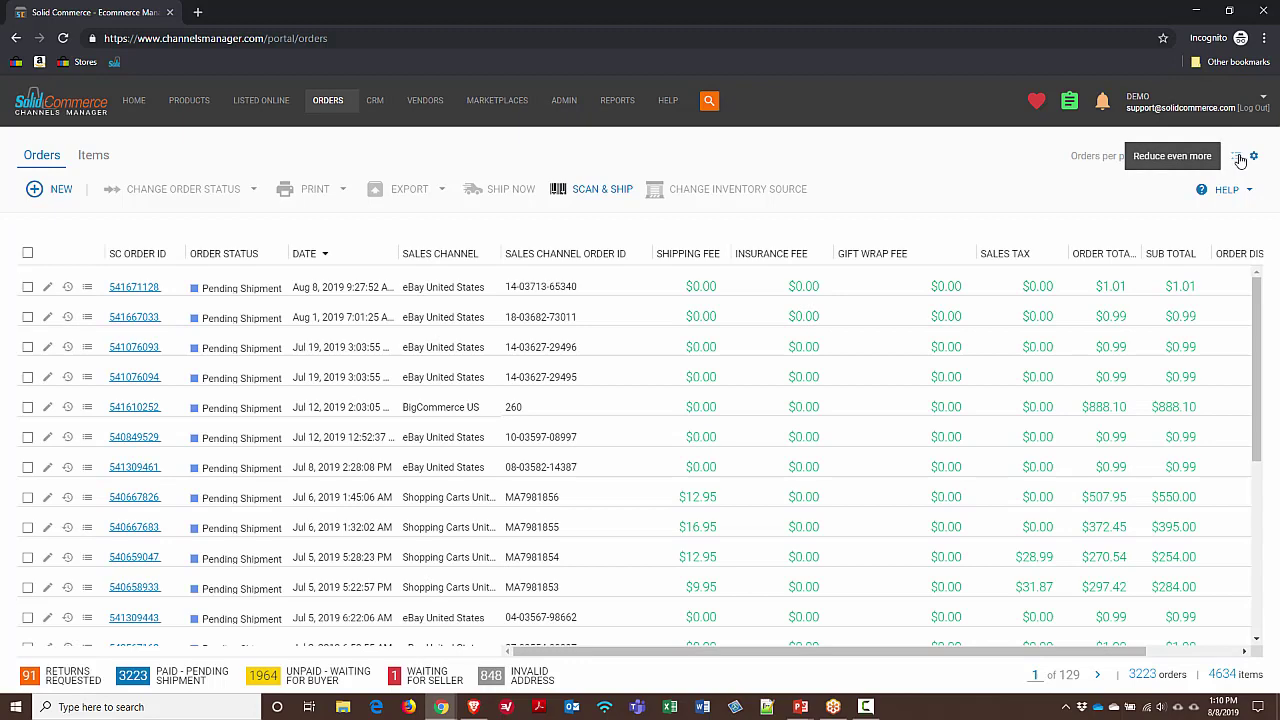
{"action": "left_click", "coordinate": [1239, 160]}
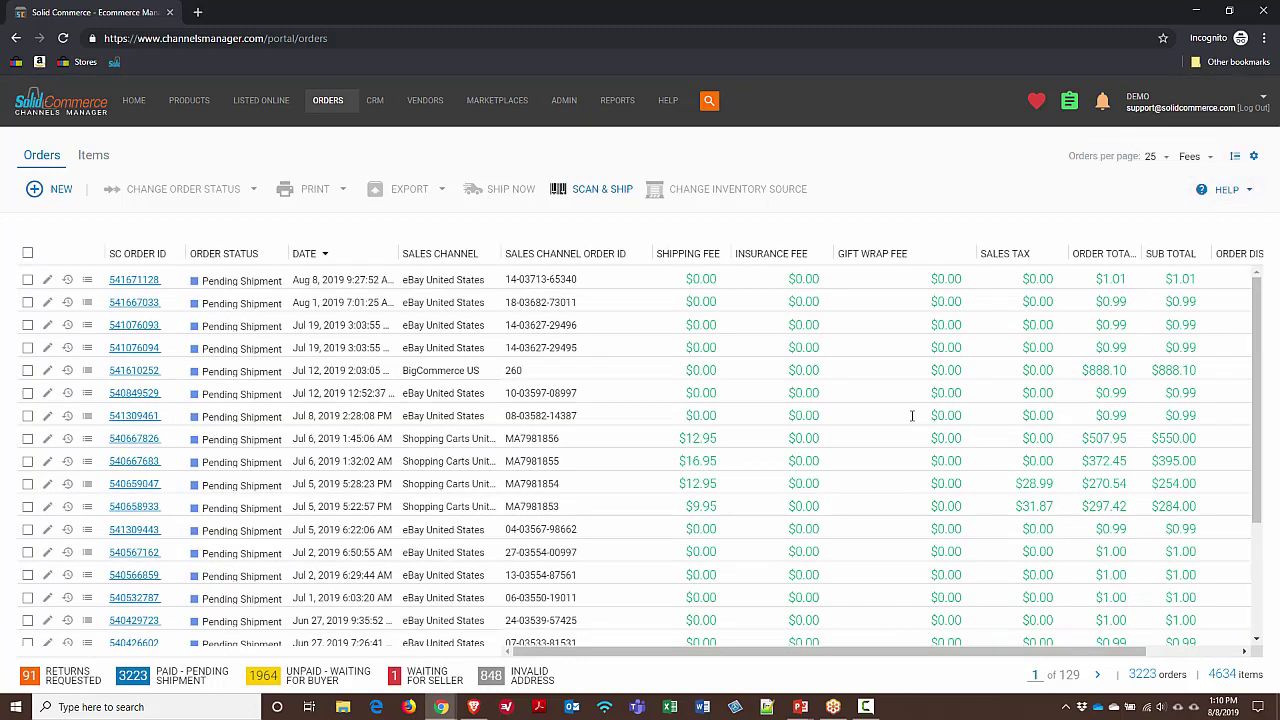
{"action": "left_click", "coordinate": [1235, 162]}
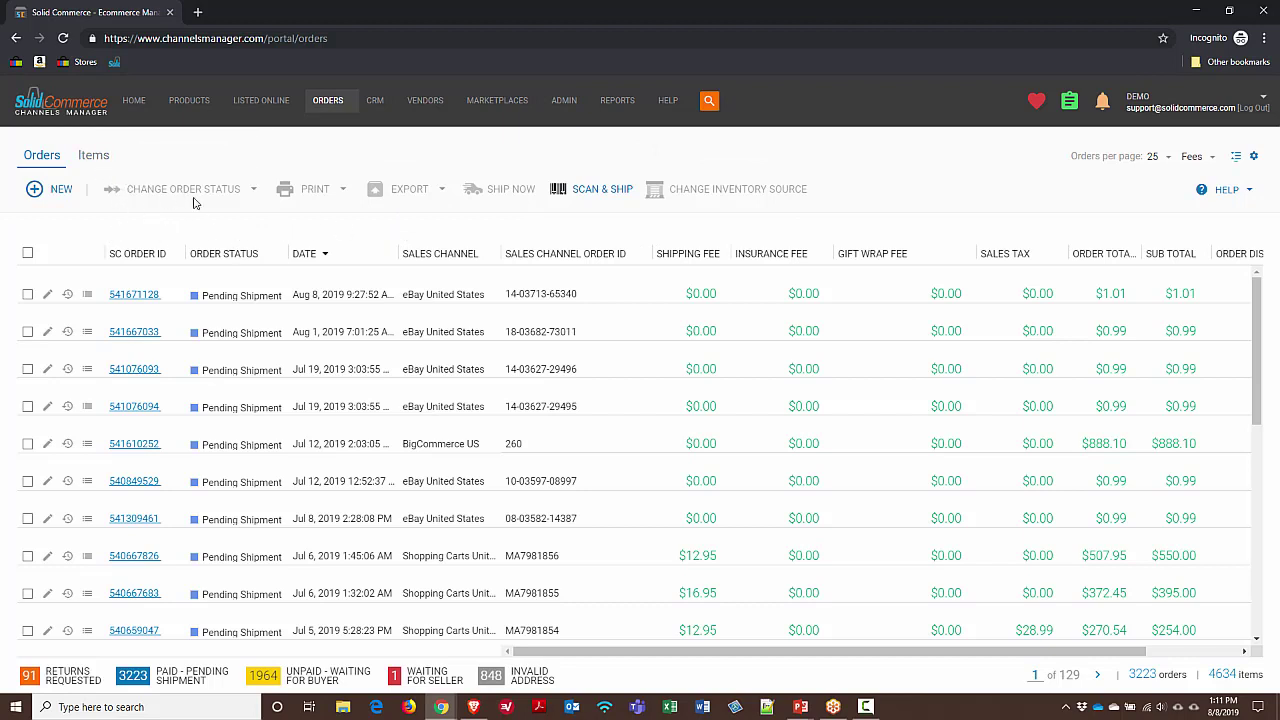
{"action": "left_click", "coordinate": [95, 157]}
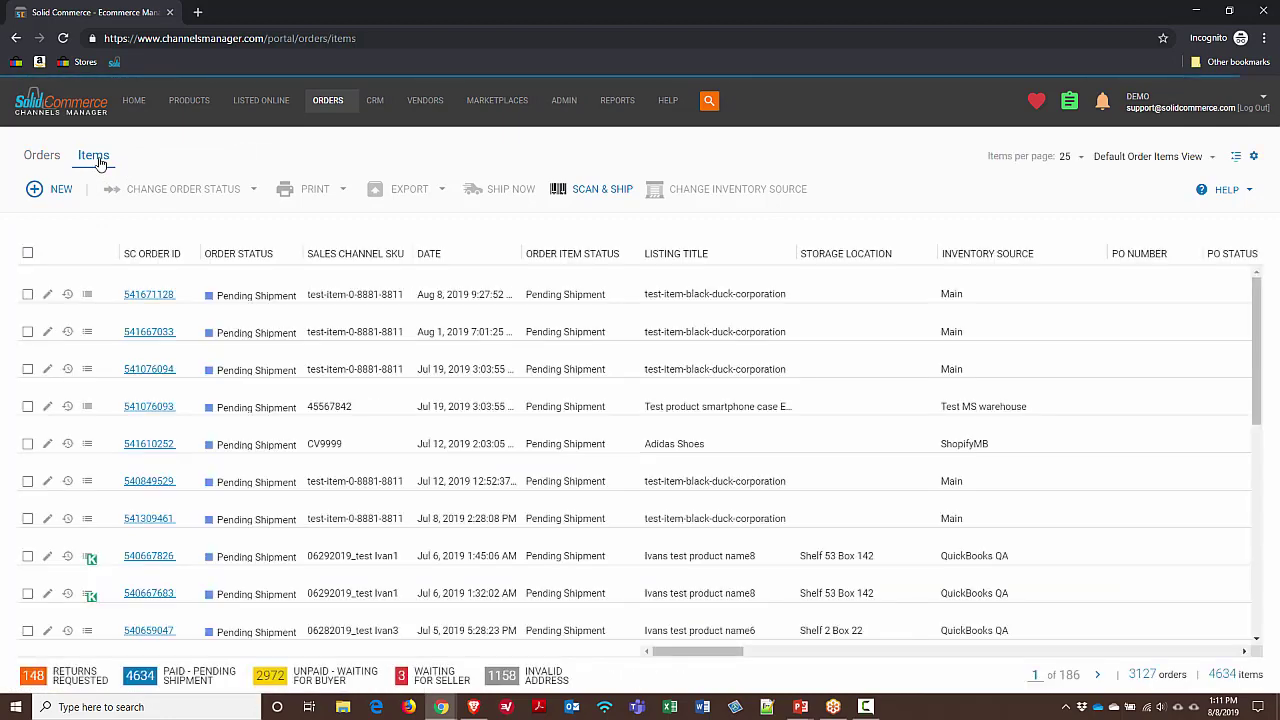
{"action": "left_click", "coordinate": [41, 157]}
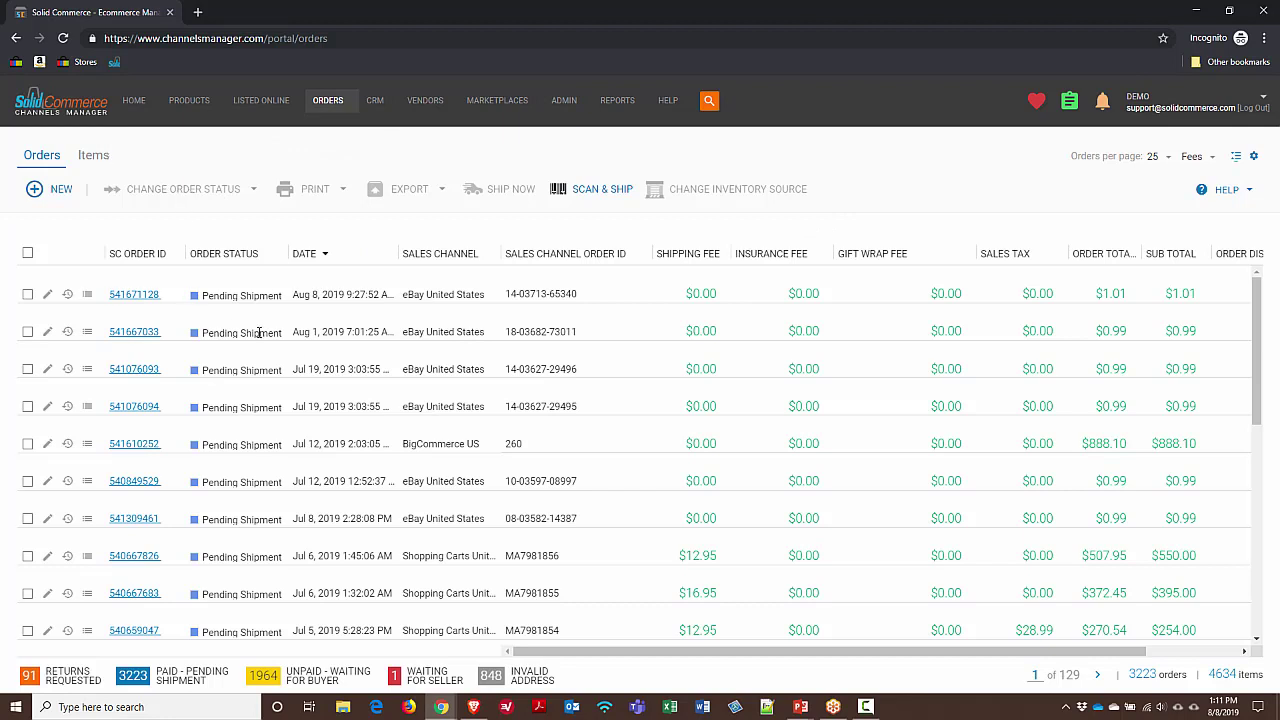
{"action": "left_click", "coordinate": [28, 296]}
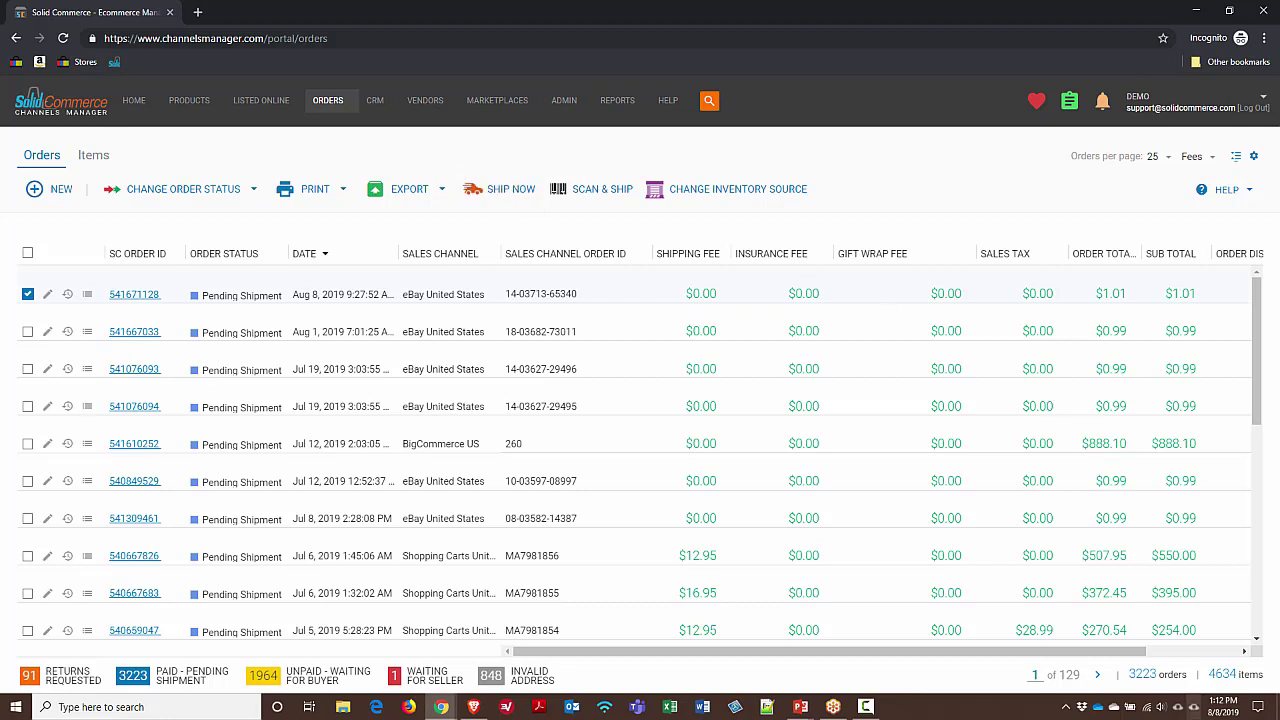
{"action": "left_click", "coordinate": [1067, 710]}
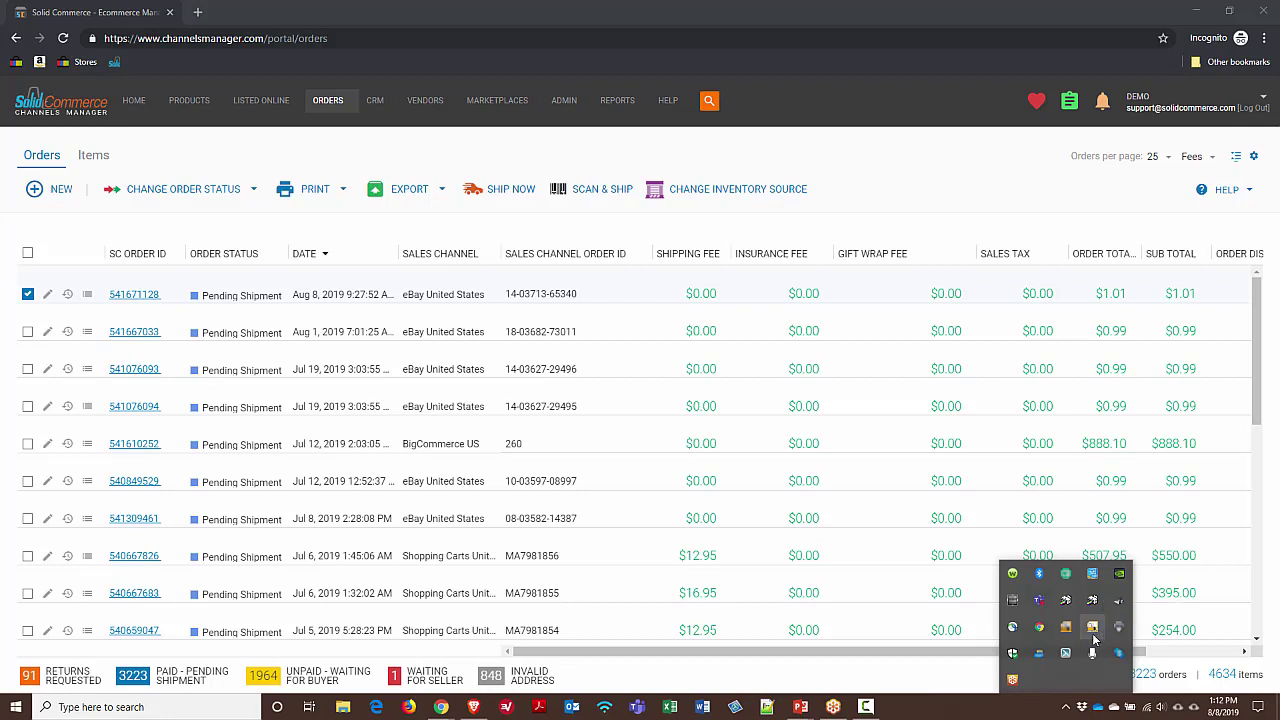
{"action": "left_click", "coordinate": [1054, 712]}
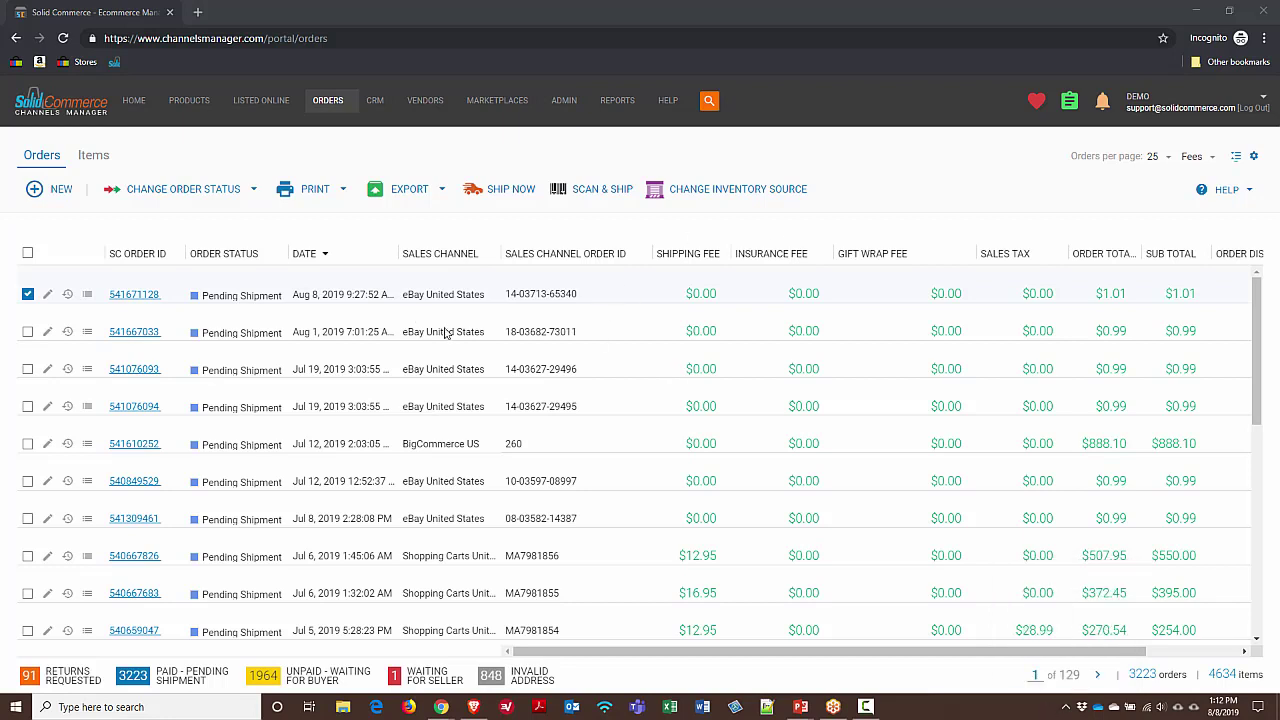
{"action": "left_click", "coordinate": [497, 192]}
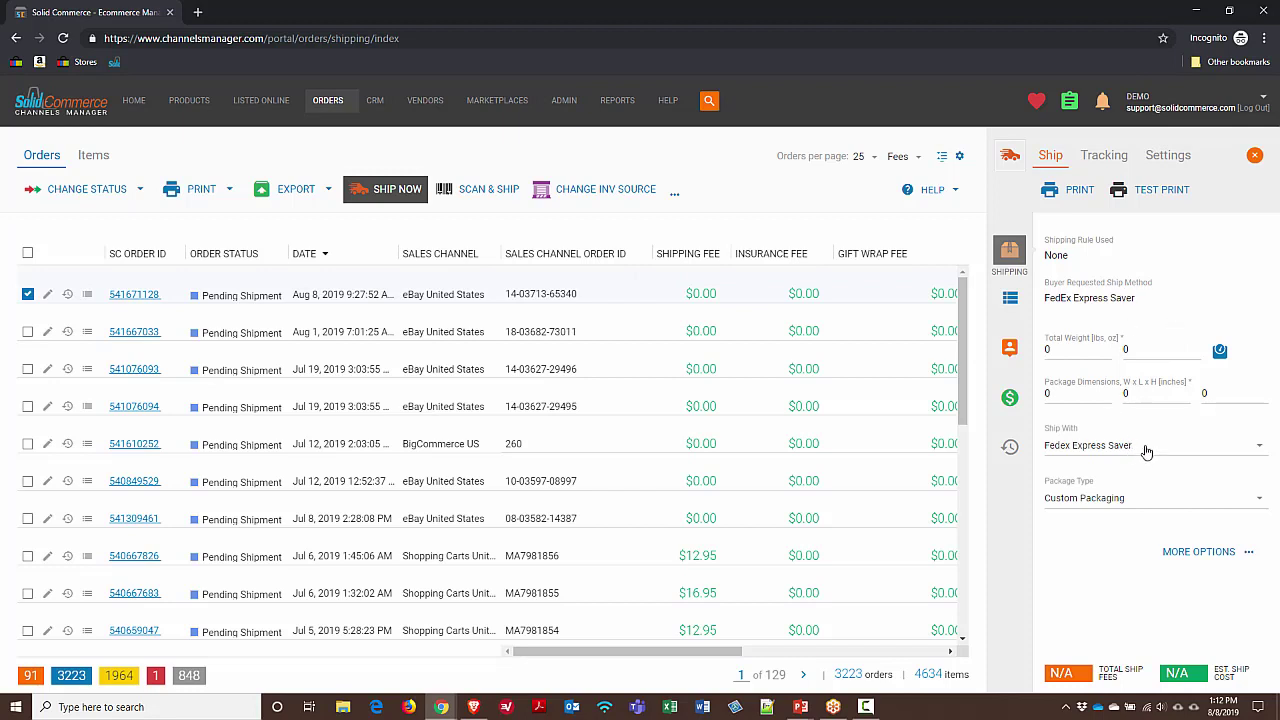
{"action": "left_click", "coordinate": [1091, 450]}
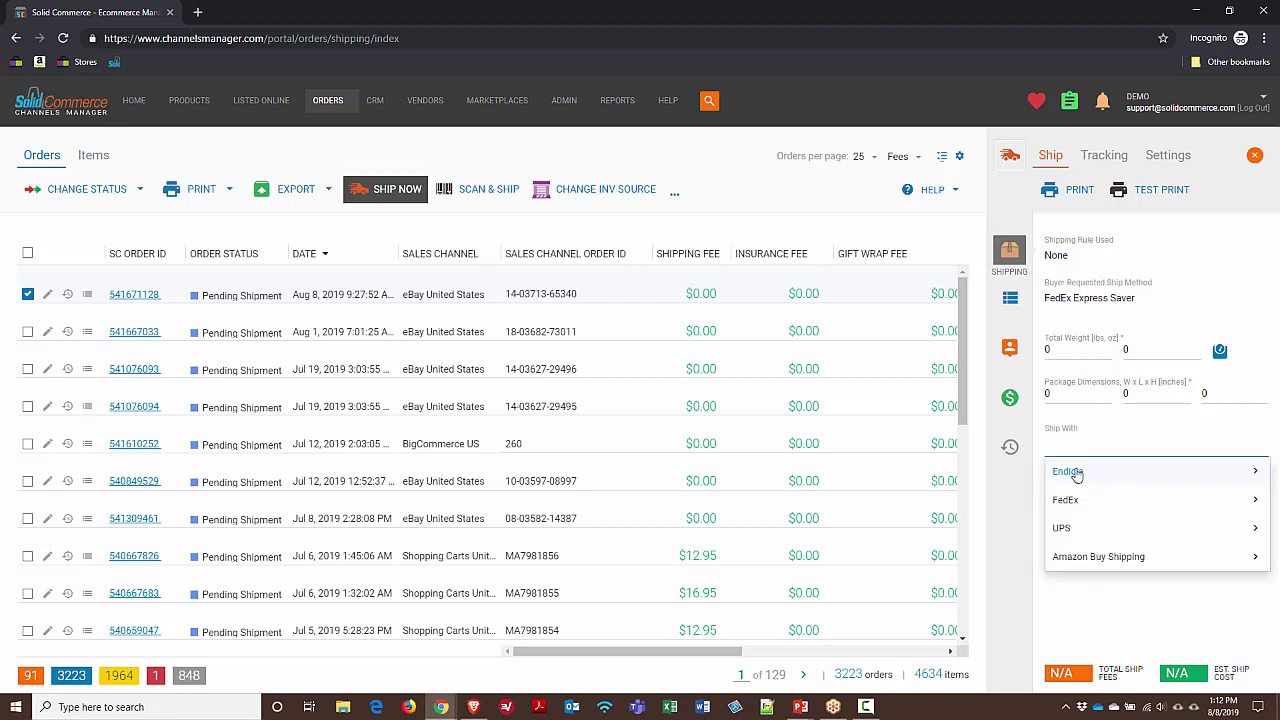
{"action": "left_click", "coordinate": [1138, 597]}
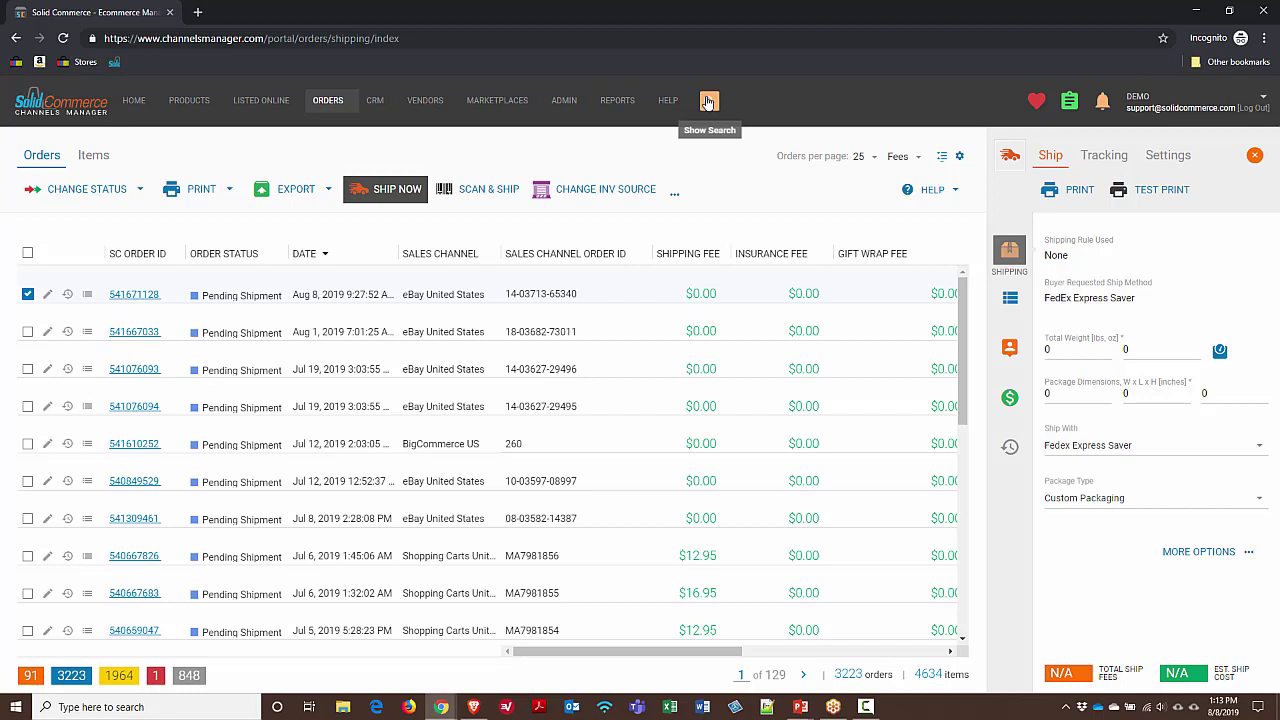
Apply the Show Only Amazon Prime Orders advanced filter from All filters
{"action": "left_click", "coordinate": [708, 102]}
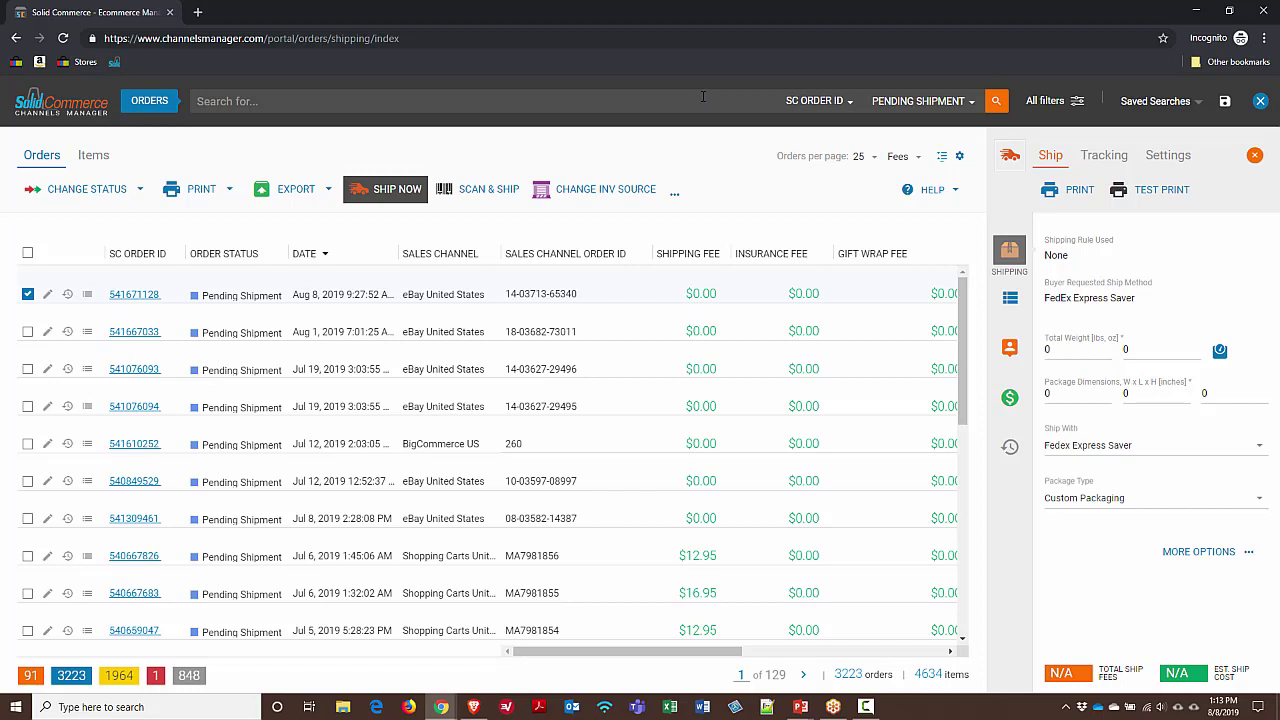
{"action": "left_click", "coordinate": [1071, 104]}
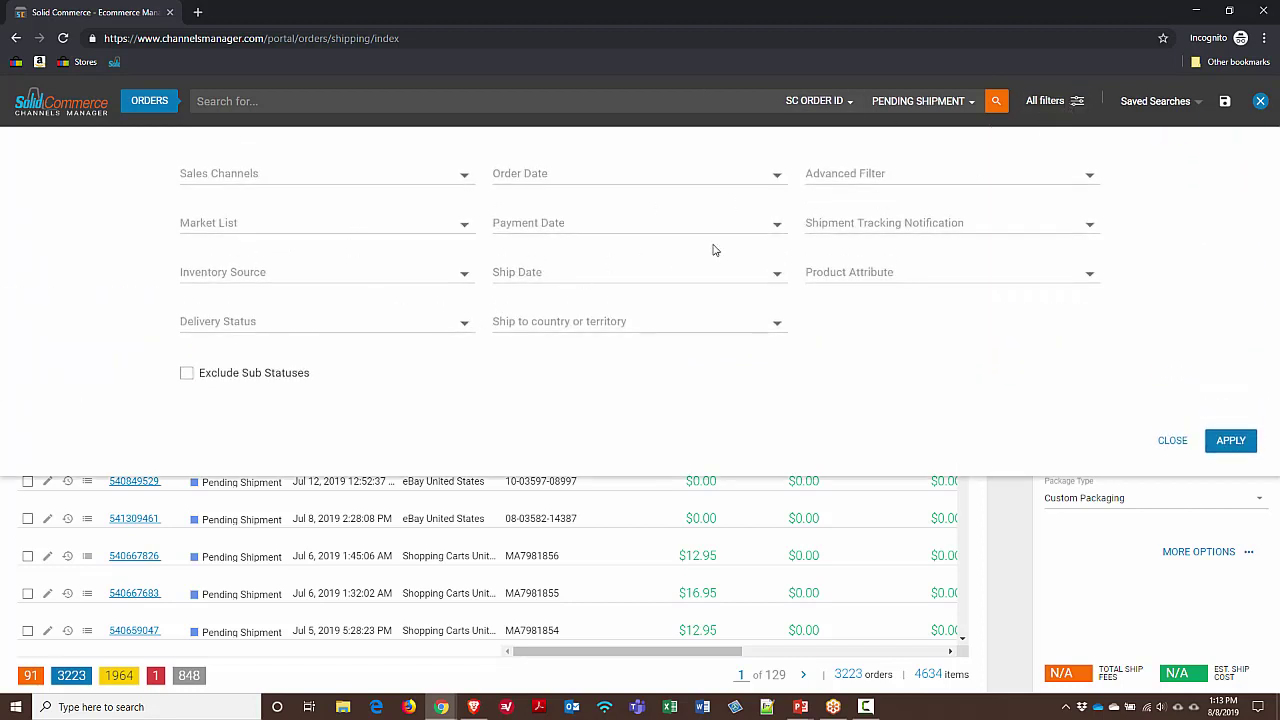
{"action": "left_click", "coordinate": [740, 171]}
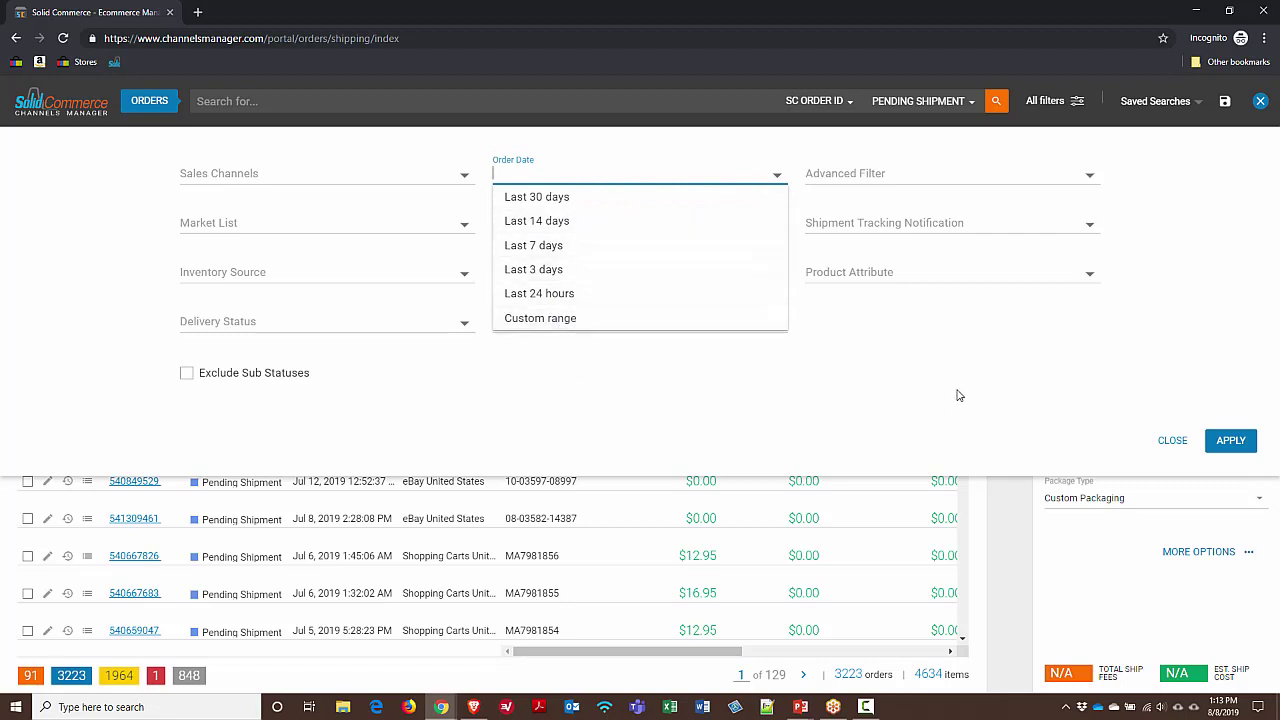
{"action": "left_click", "coordinate": [994, 183]}
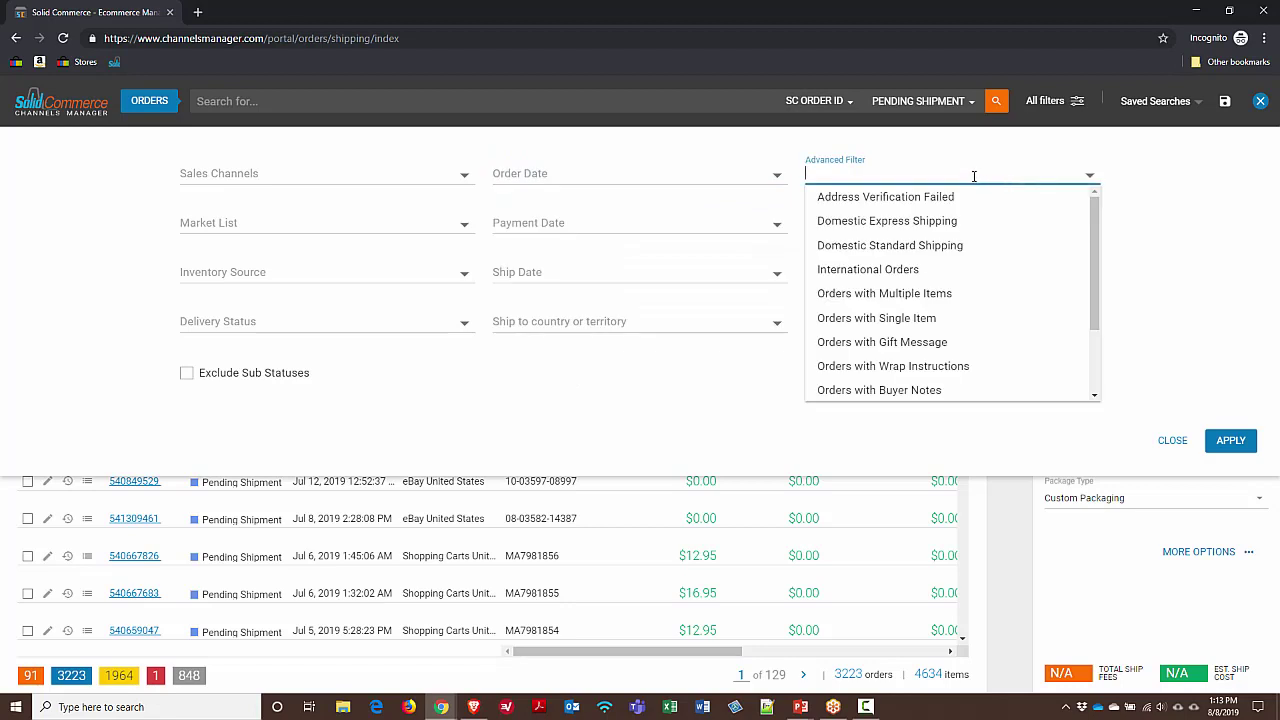
{"action": "scroll", "coordinate": [1040, 312], "scroll_direction": "down", "scroll_amount": 2}
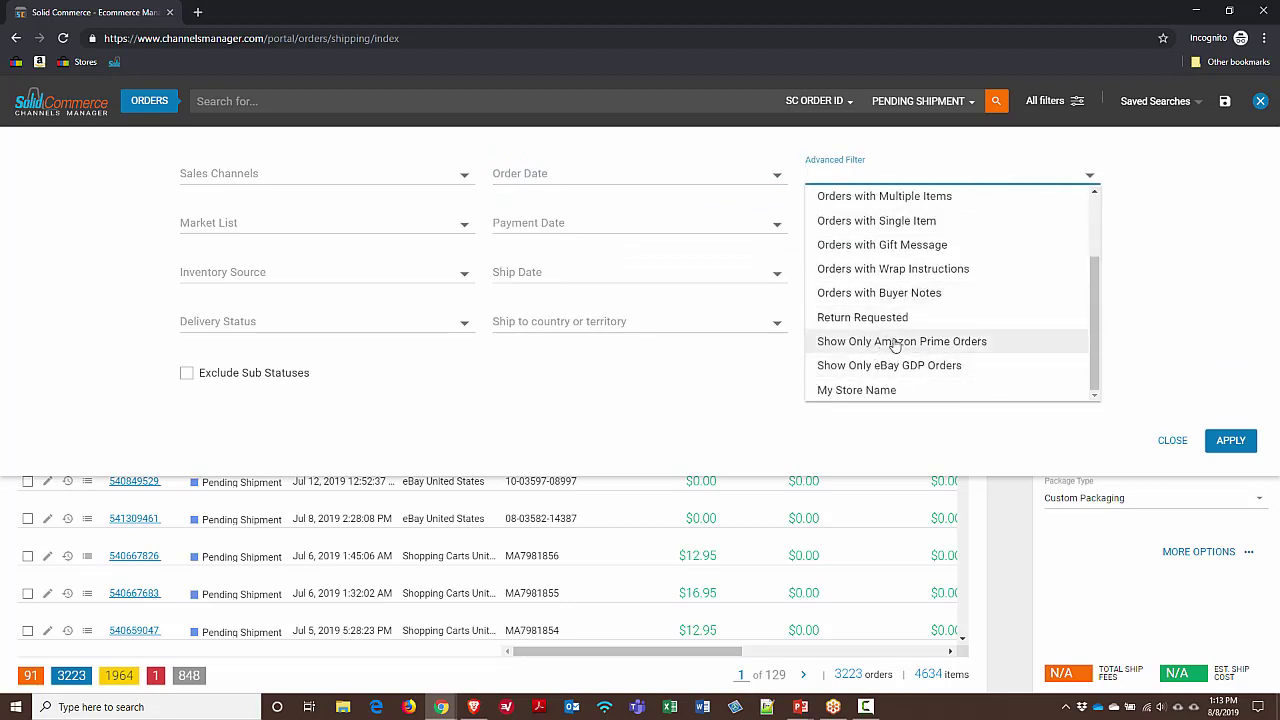
{"action": "left_click", "coordinate": [928, 342]}
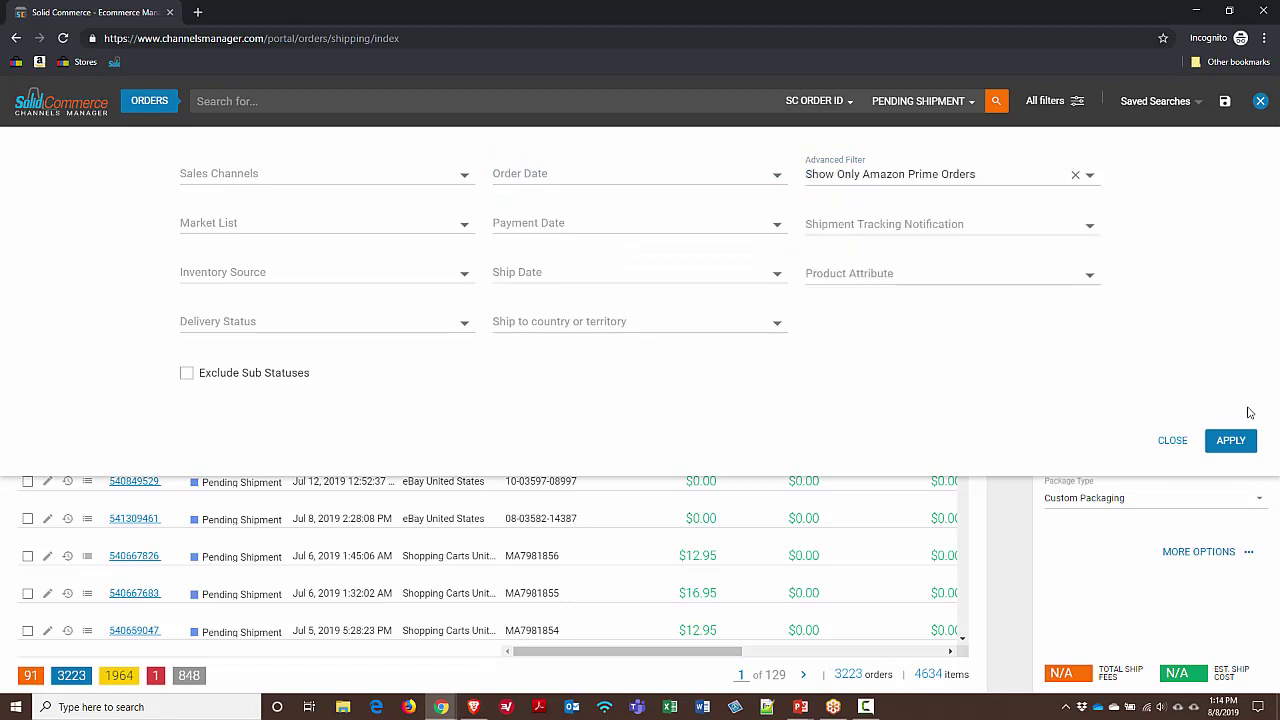
{"action": "left_click", "coordinate": [1231, 441]}
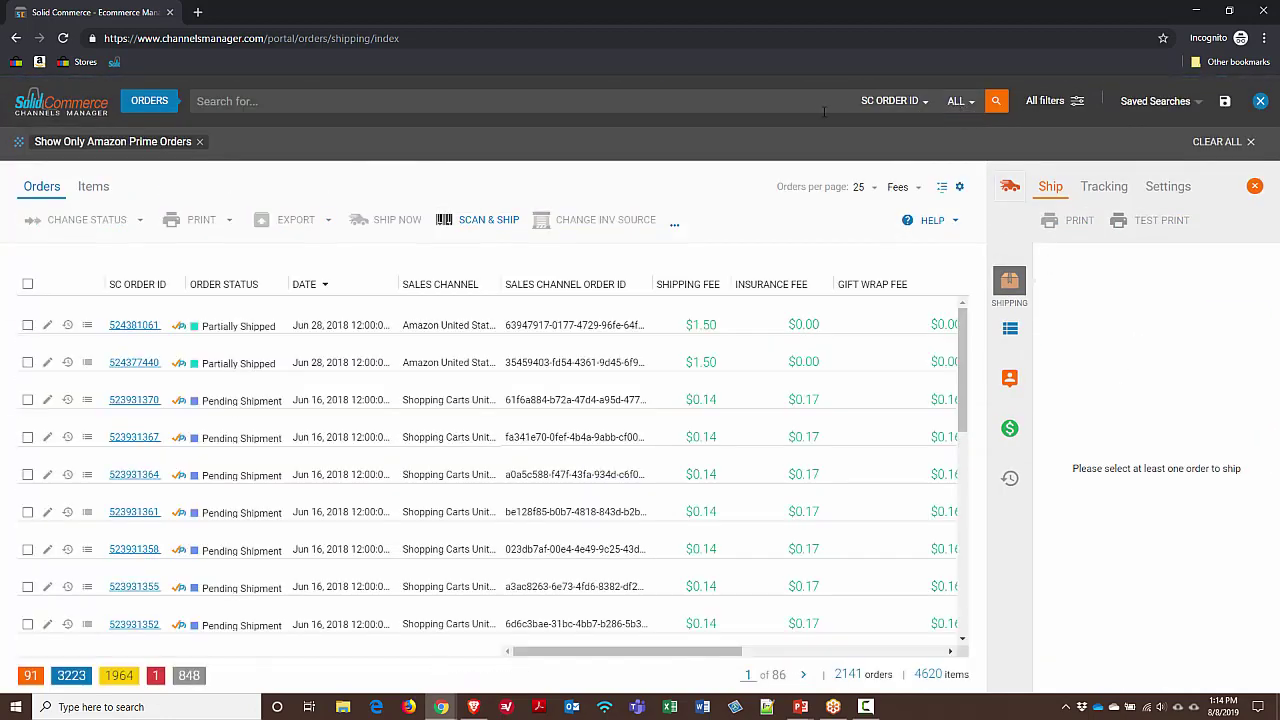
{"action": "left_click", "coordinate": [902, 106]}
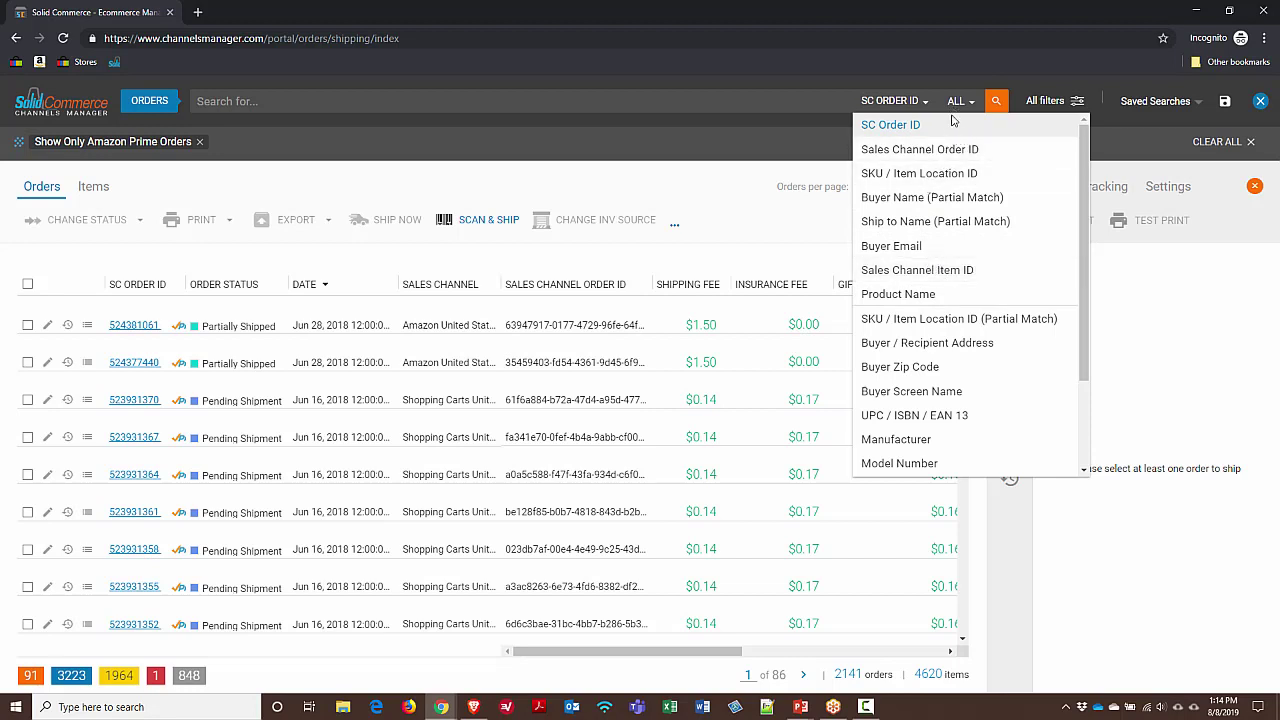
Restrict statuses to Pending Shipment and Partially Shipped, and widen the SC Order ID column
{"action": "left_click", "coordinate": [825, 149]}
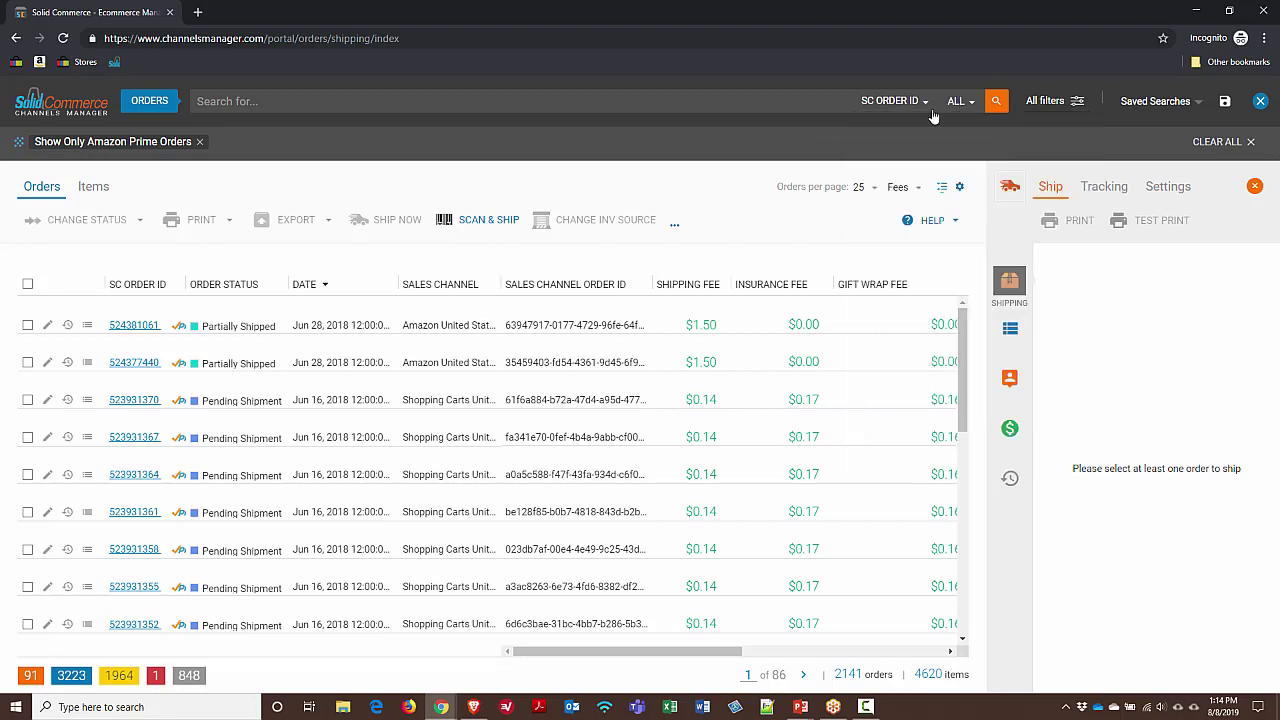
{"action": "left_click", "coordinate": [960, 104]}
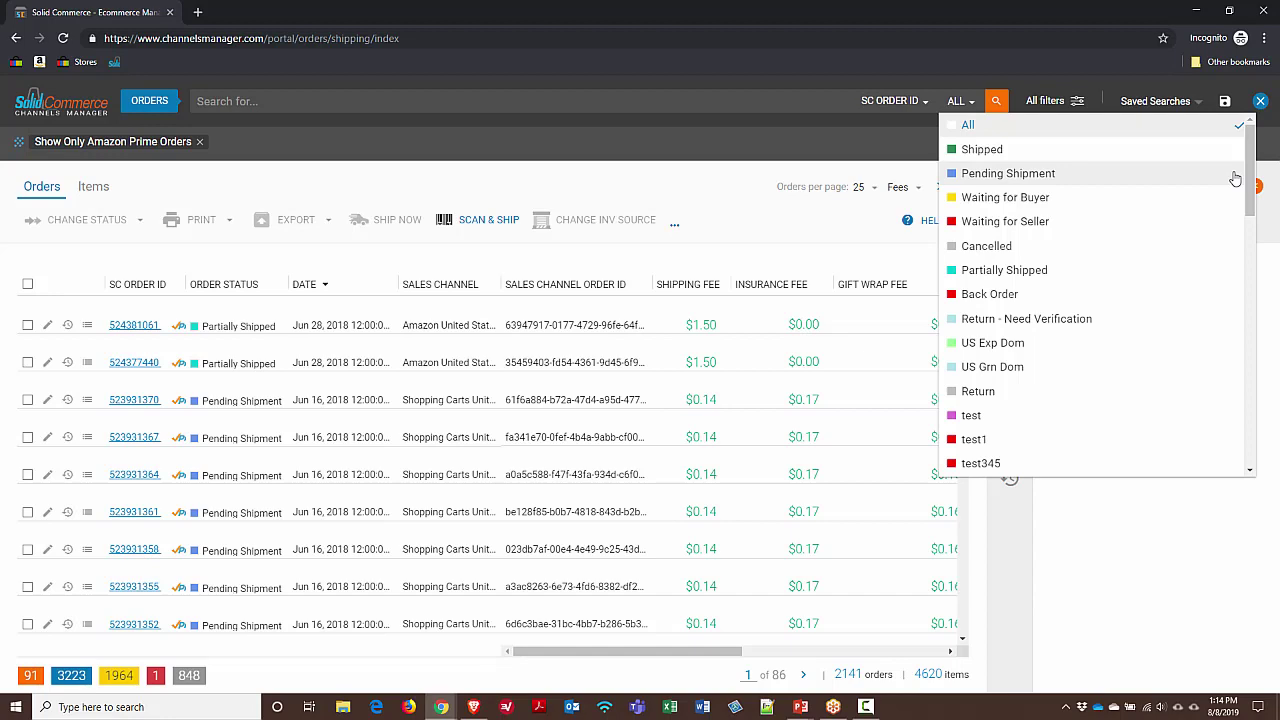
{"action": "left_click", "coordinate": [1235, 177]}
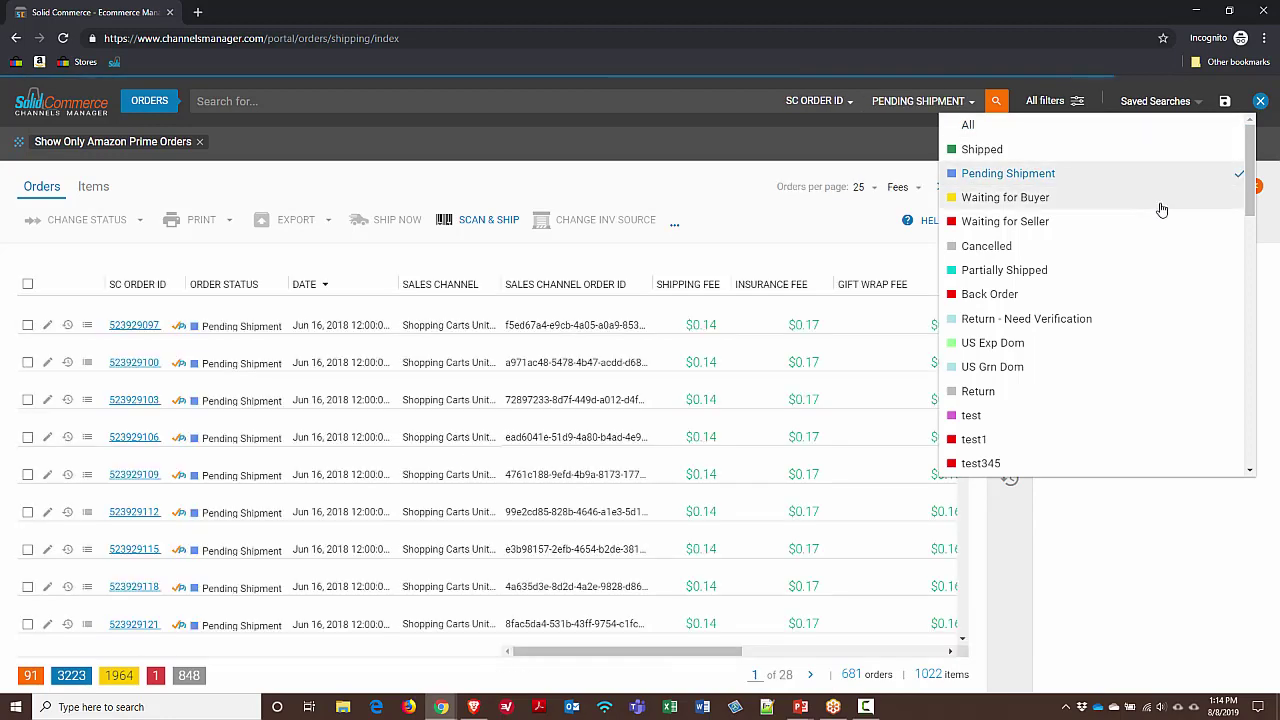
{"action": "left_click", "coordinate": [1228, 270]}
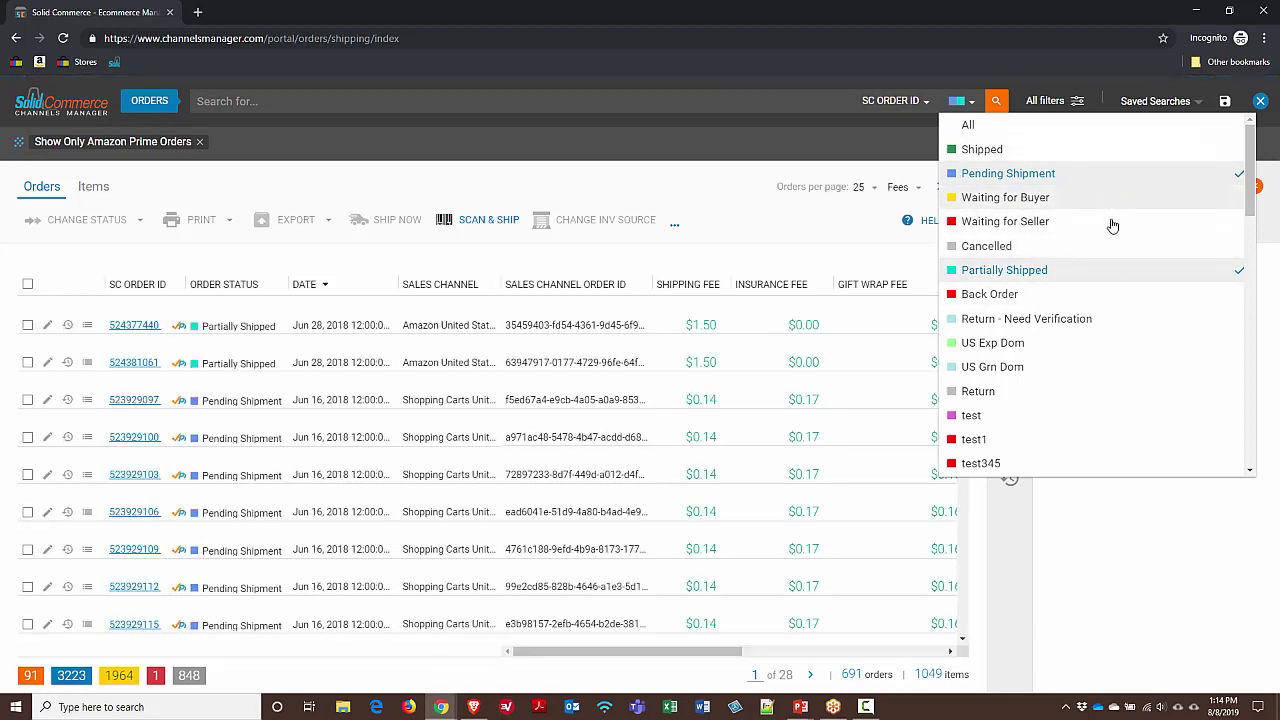
{"action": "left_click", "coordinate": [992, 108]}
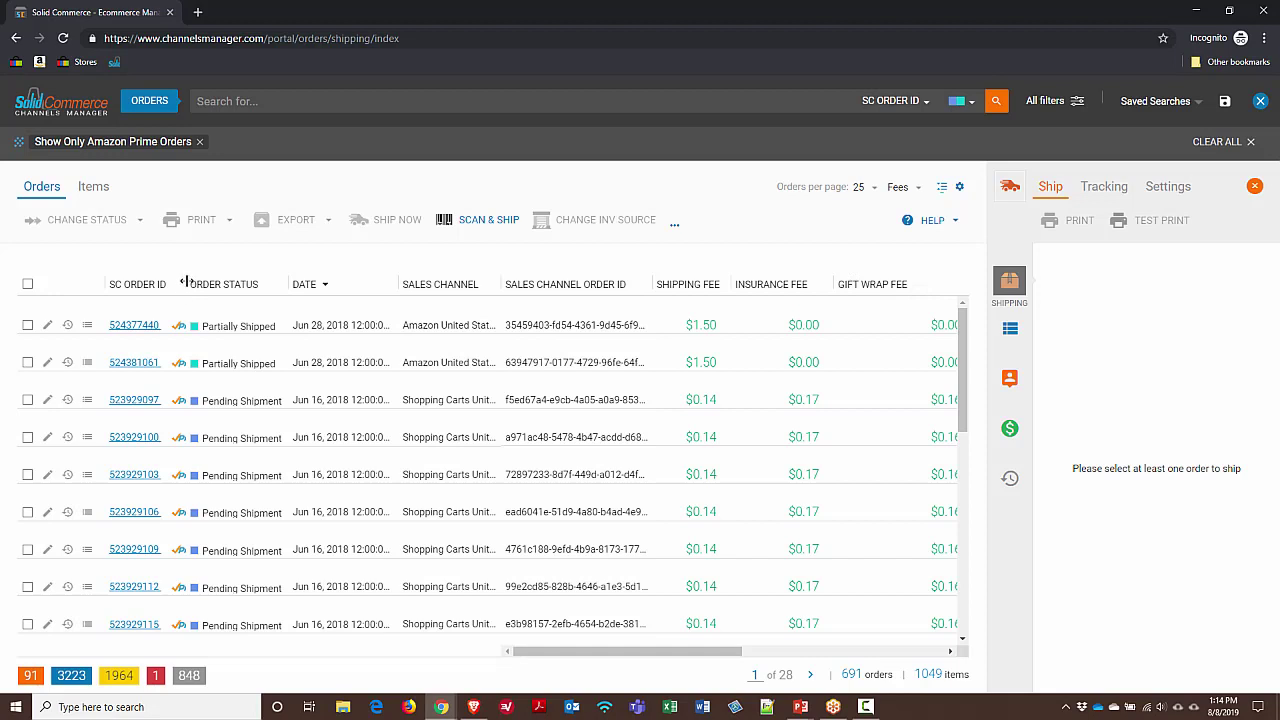
{"action": "left_click_drag", "start_coordinate": [183, 285], "coordinate": [221, 288]}
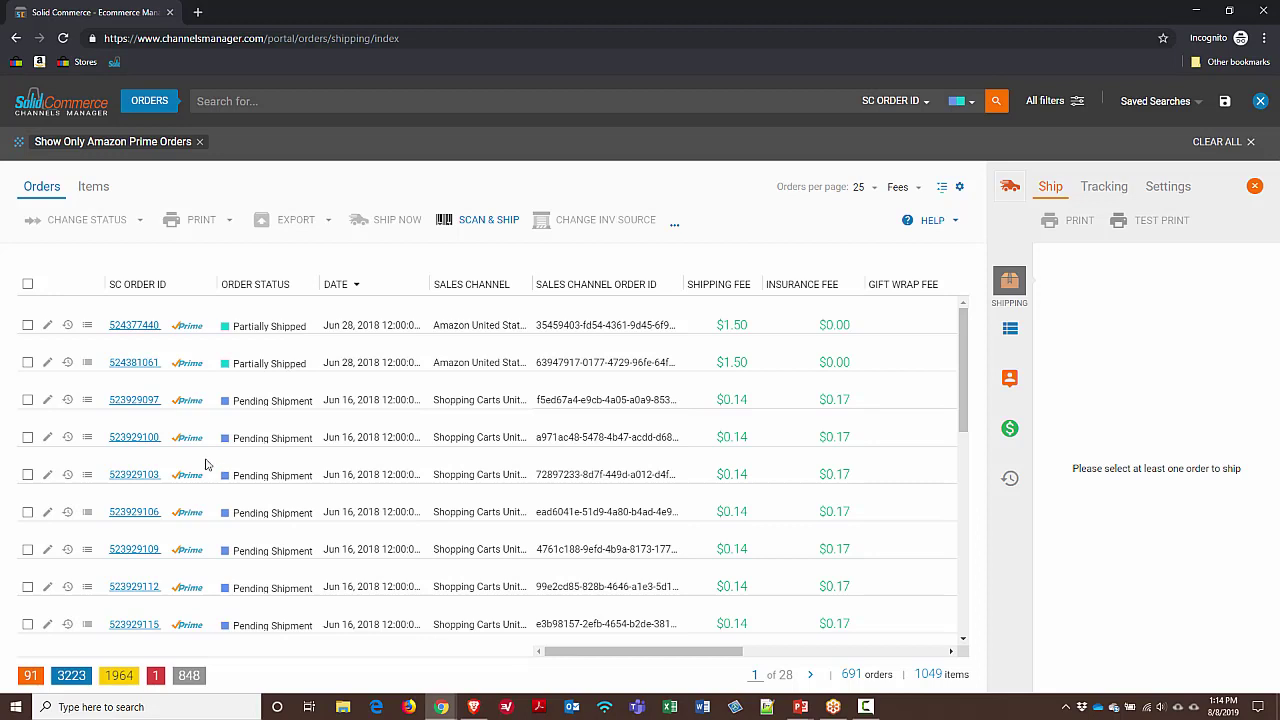
Select the first Pending Shipment order and enter package dimensions 3 × 2 × 2 inches
{"action": "left_click", "coordinate": [28, 400]}
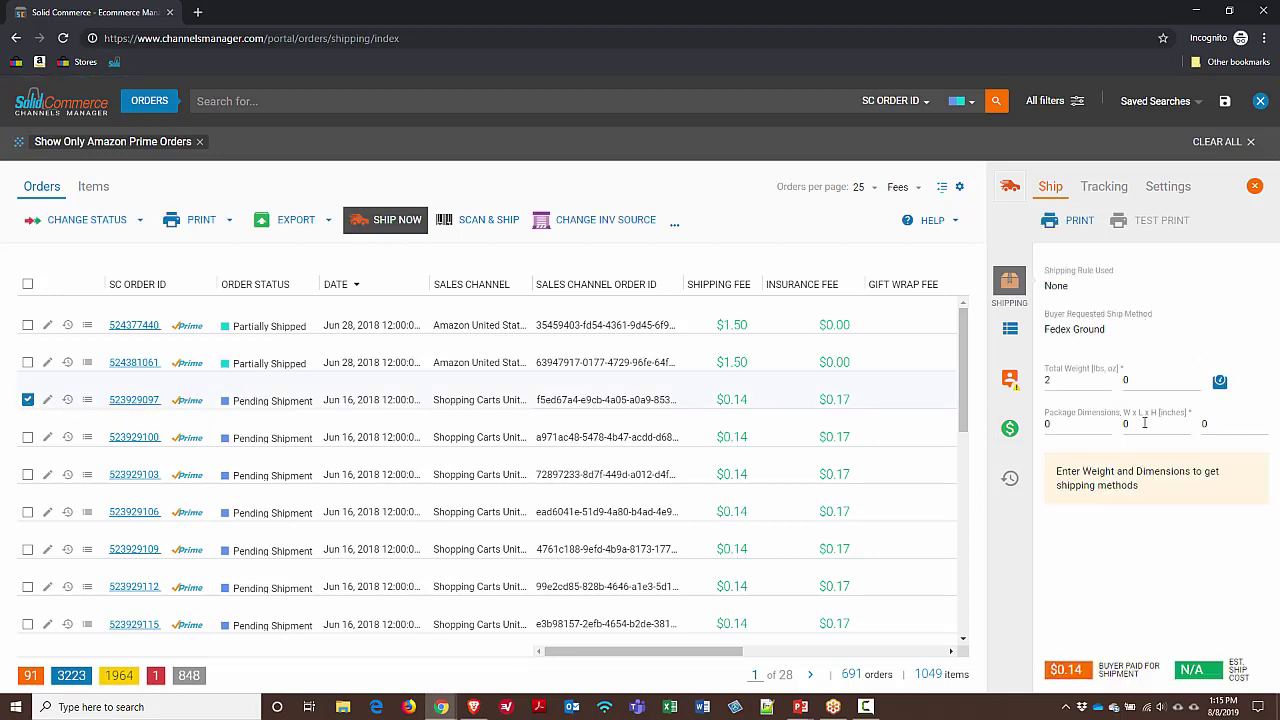
{"action": "triple_click", "coordinate": [1107, 422]}
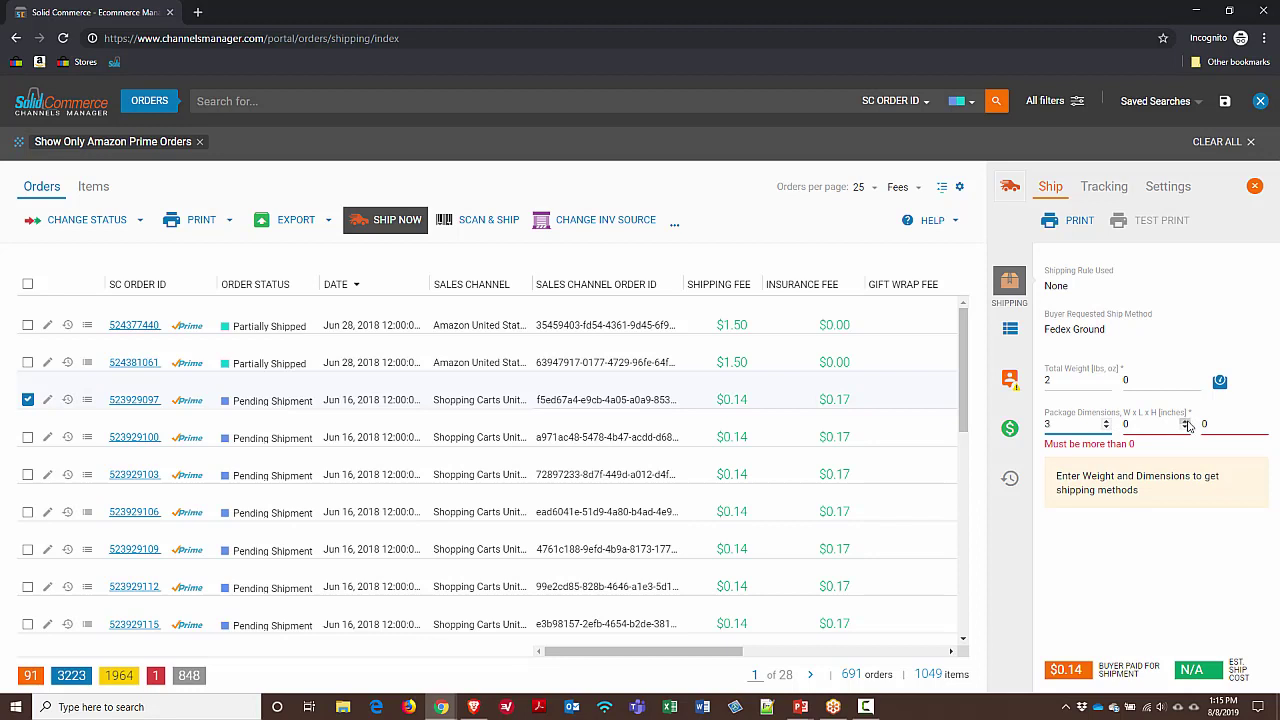
{"action": "double_click", "coordinate": [1187, 422]}
{"action": "double_click", "coordinate": [1262, 422]}
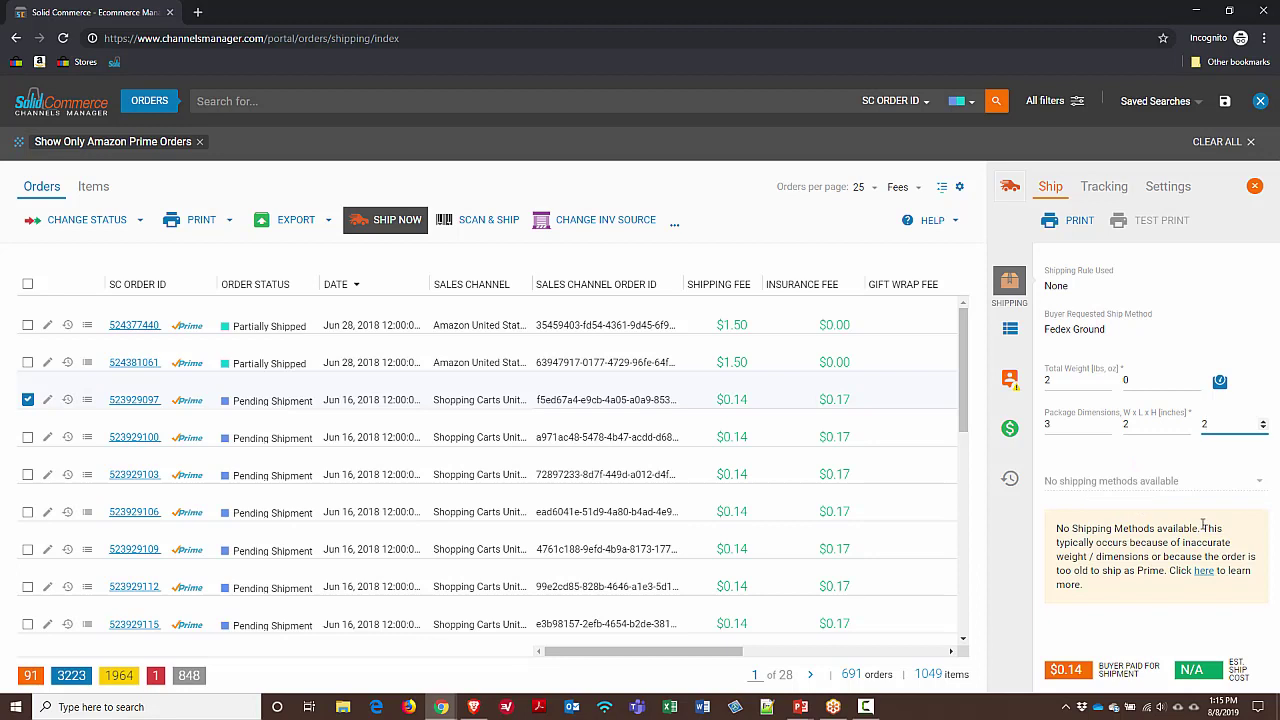
{"action": "left_click", "coordinate": [1105, 482]}
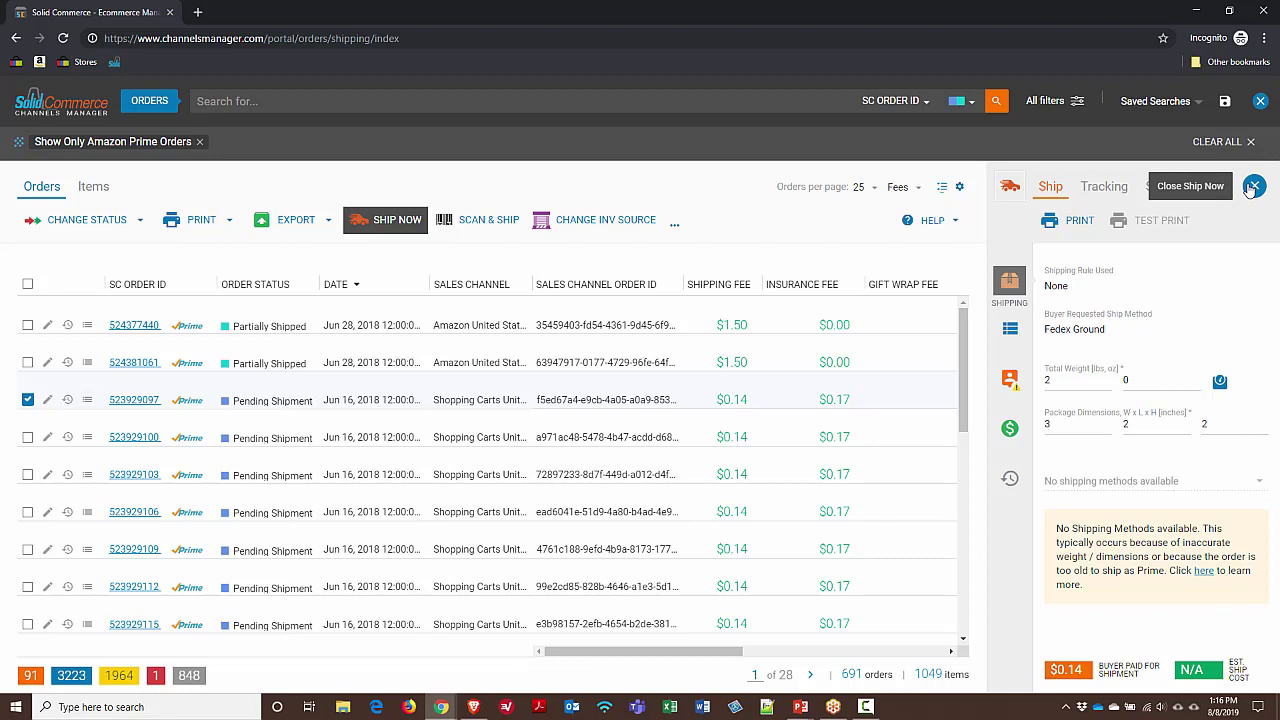
Close the shipping panel and dismiss the Print options list without printing
{"action": "left_click", "coordinate": [1251, 189]}
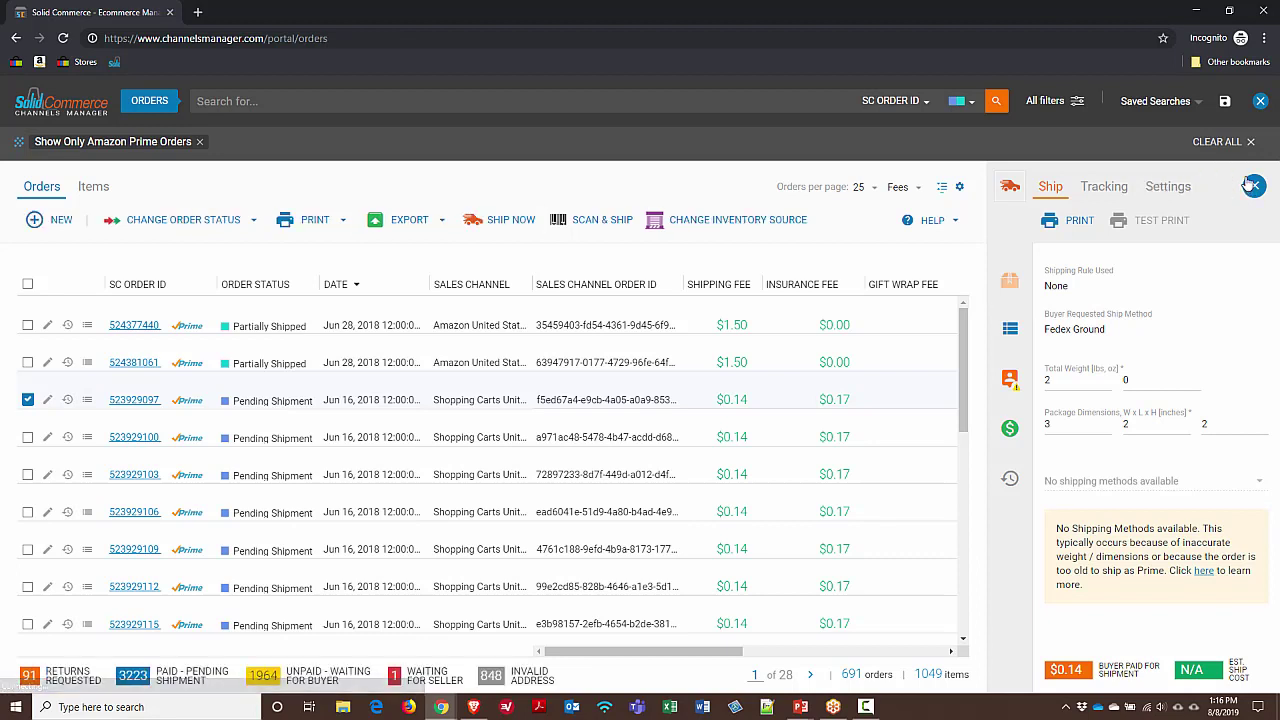
{"action": "left_click", "coordinate": [343, 229]}
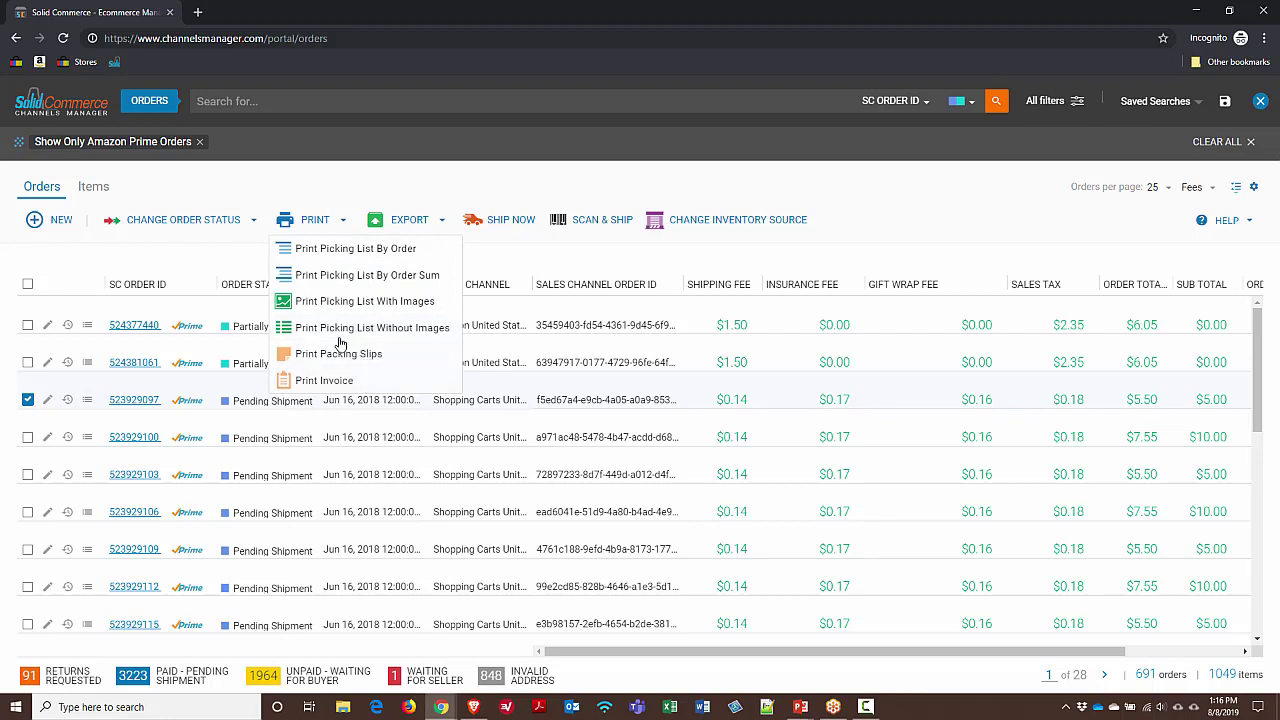
{"action": "left_click", "coordinate": [306, 189]}
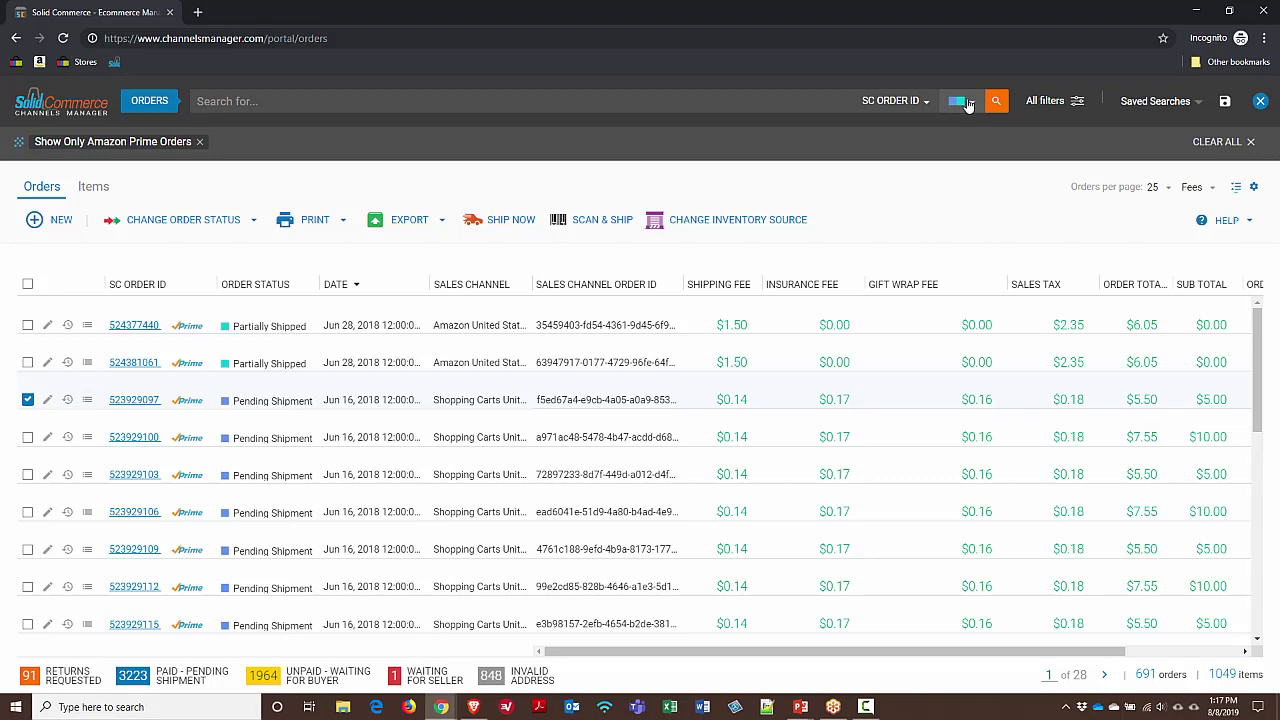
Save the current filters as a search named 'Amazon Prime'
{"action": "left_click", "coordinate": [1185, 102]}
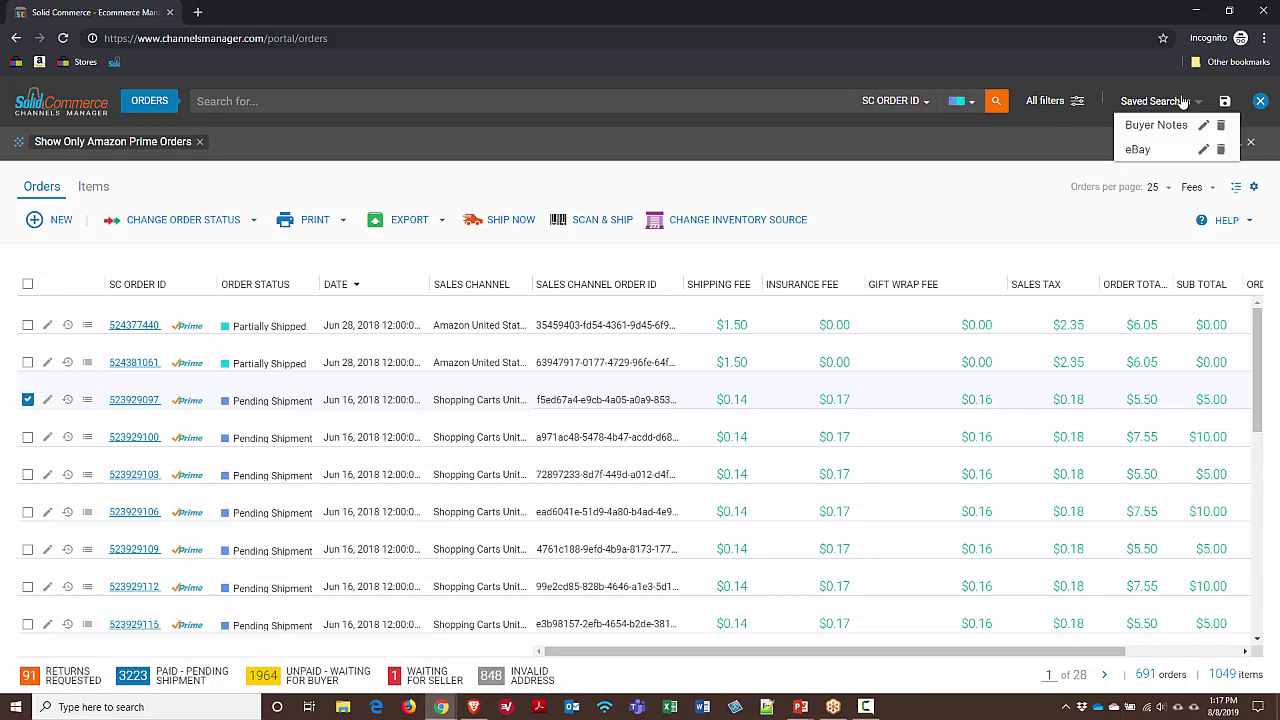
{"action": "left_click", "coordinate": [1225, 103]}
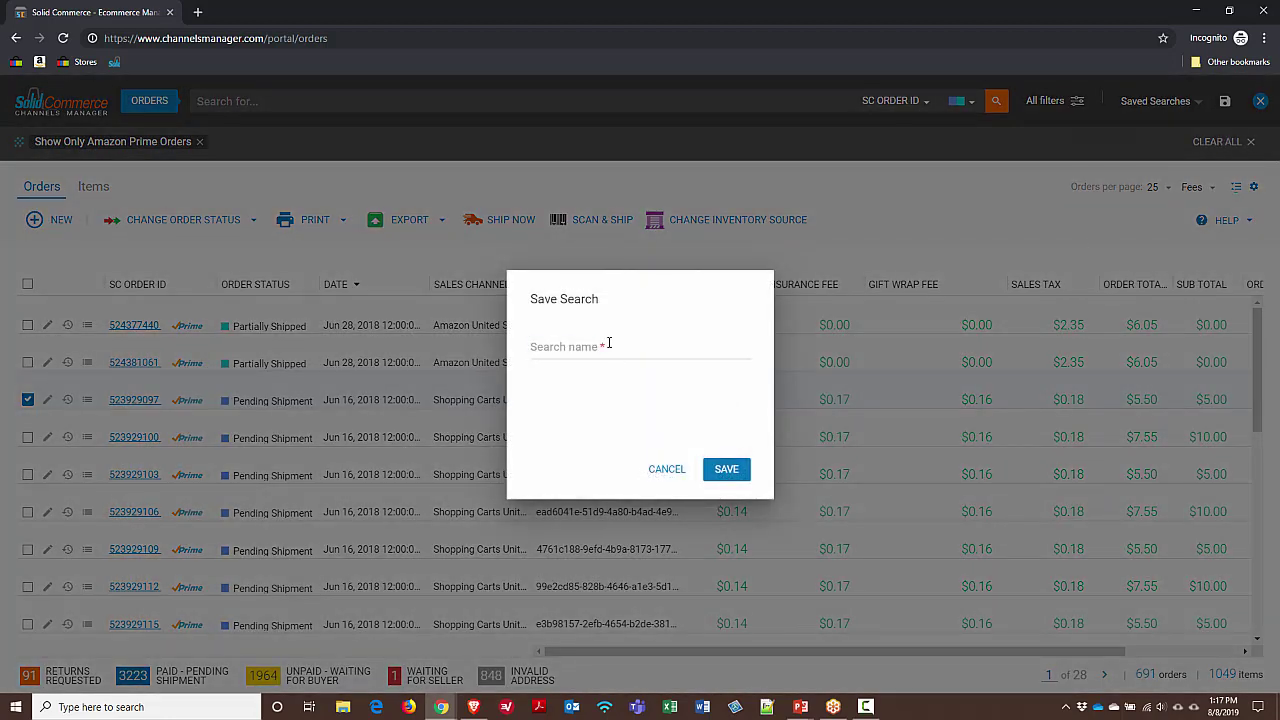
{"action": "left_click", "coordinate": [608, 343]}
{"action": "type", "text": "Amazon Prime"}
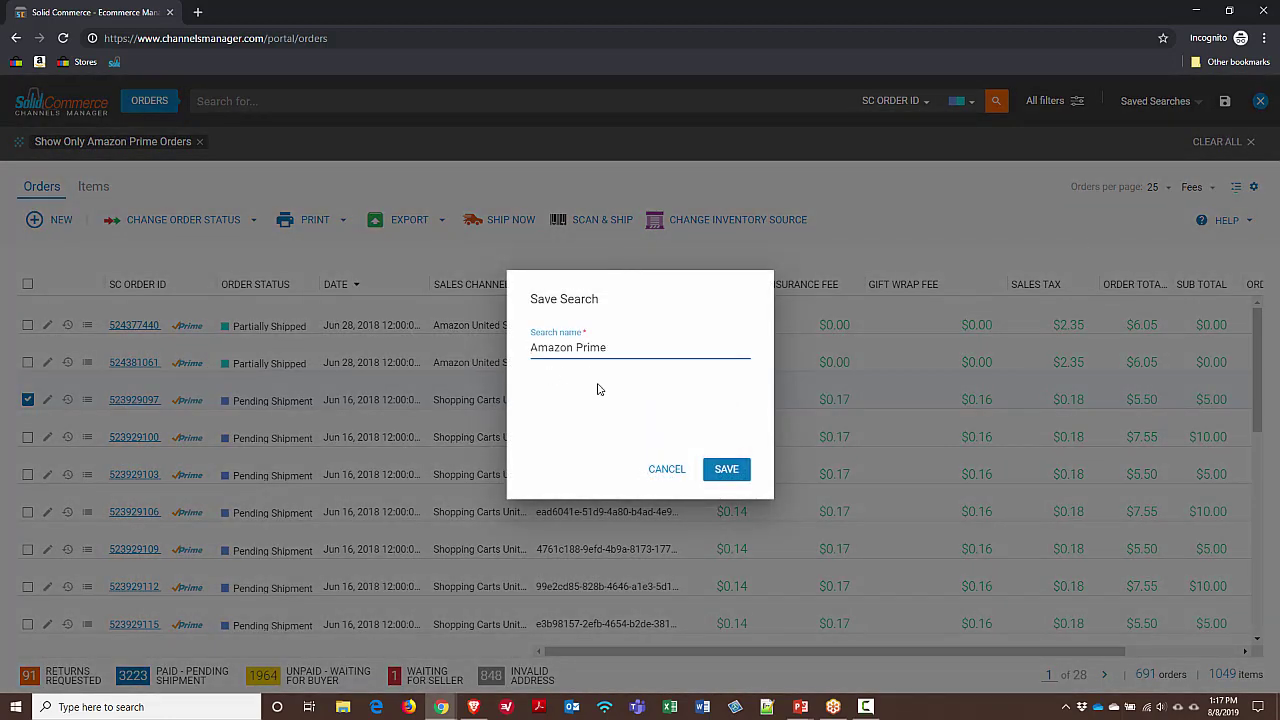
{"action": "left_click", "coordinate": [714, 471]}
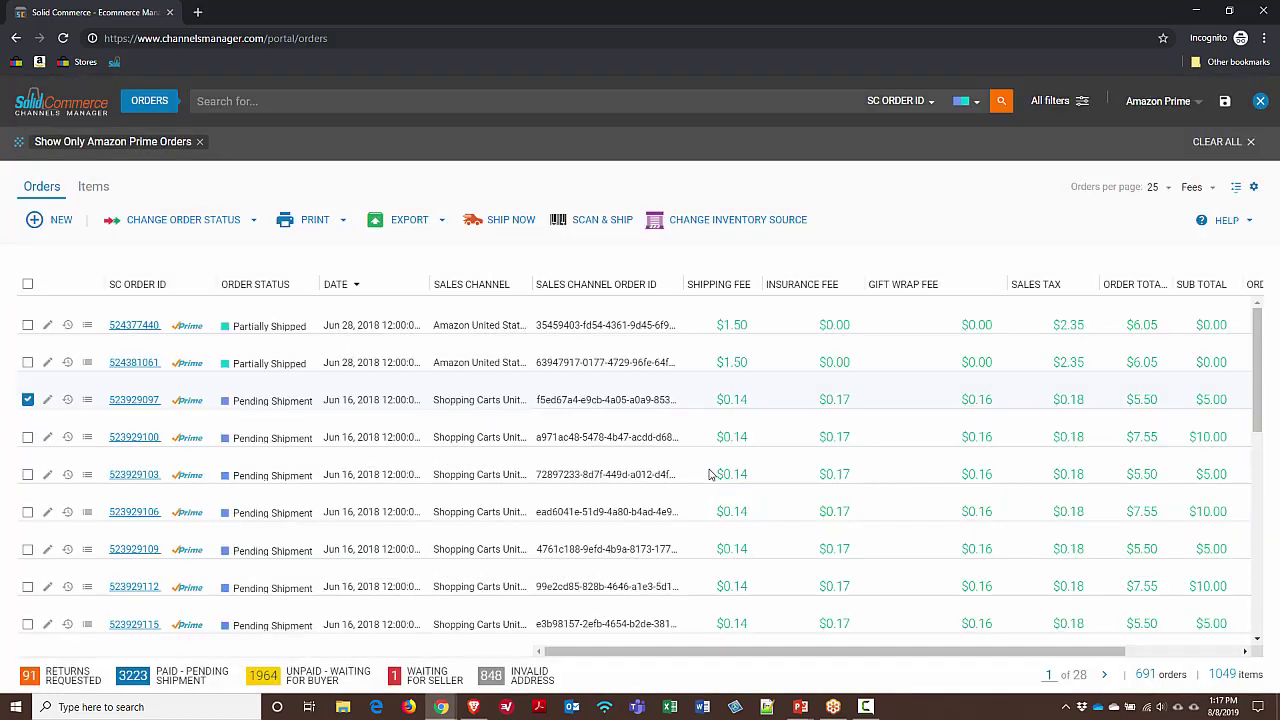
Apply the Buyer Notes saved search, then switch back to Amazon Prime
{"action": "left_click", "coordinate": [1156, 108]}
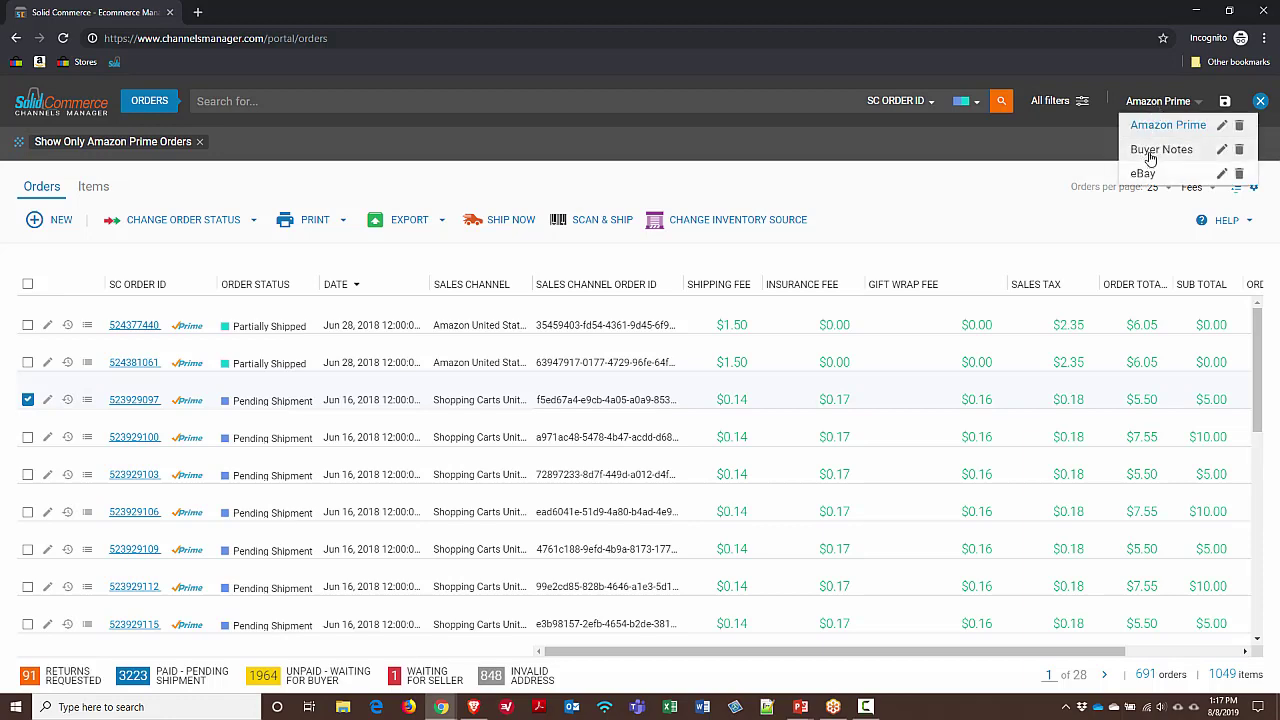
{"action": "left_click", "coordinate": [1151, 150]}
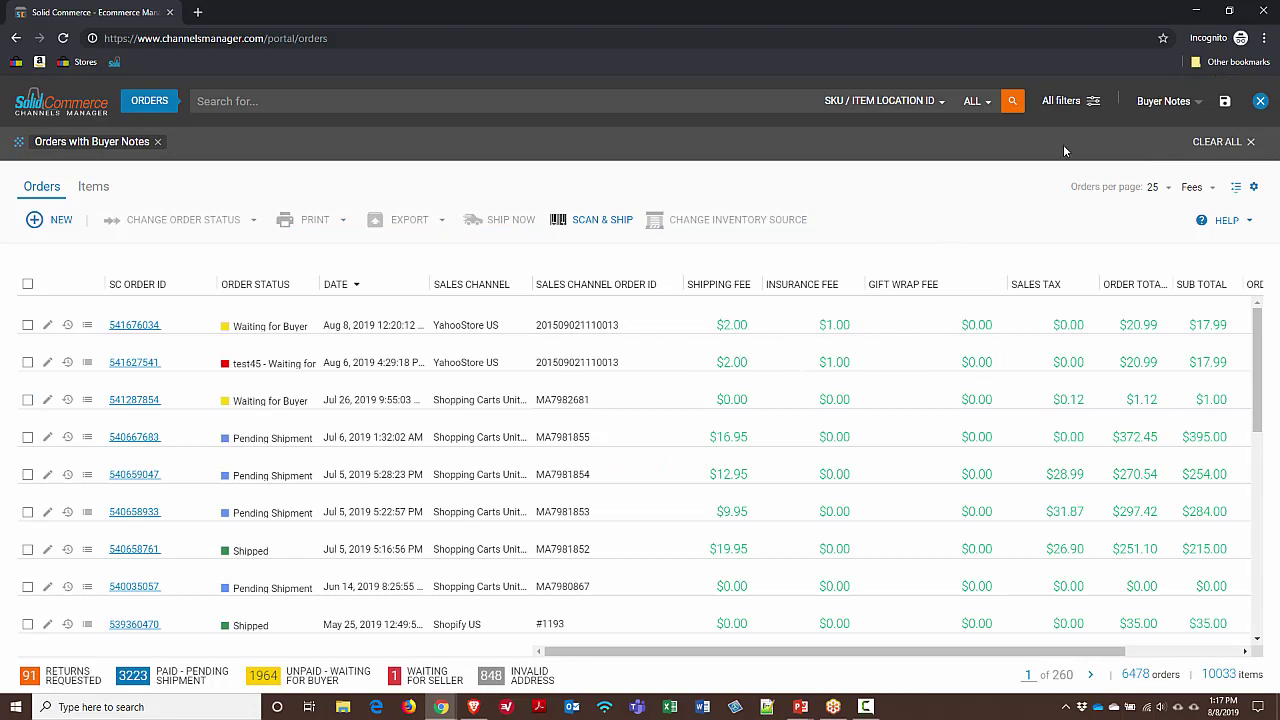
{"action": "left_click", "coordinate": [1188, 113]}
{"action": "left_click", "coordinate": [1186, 126]}
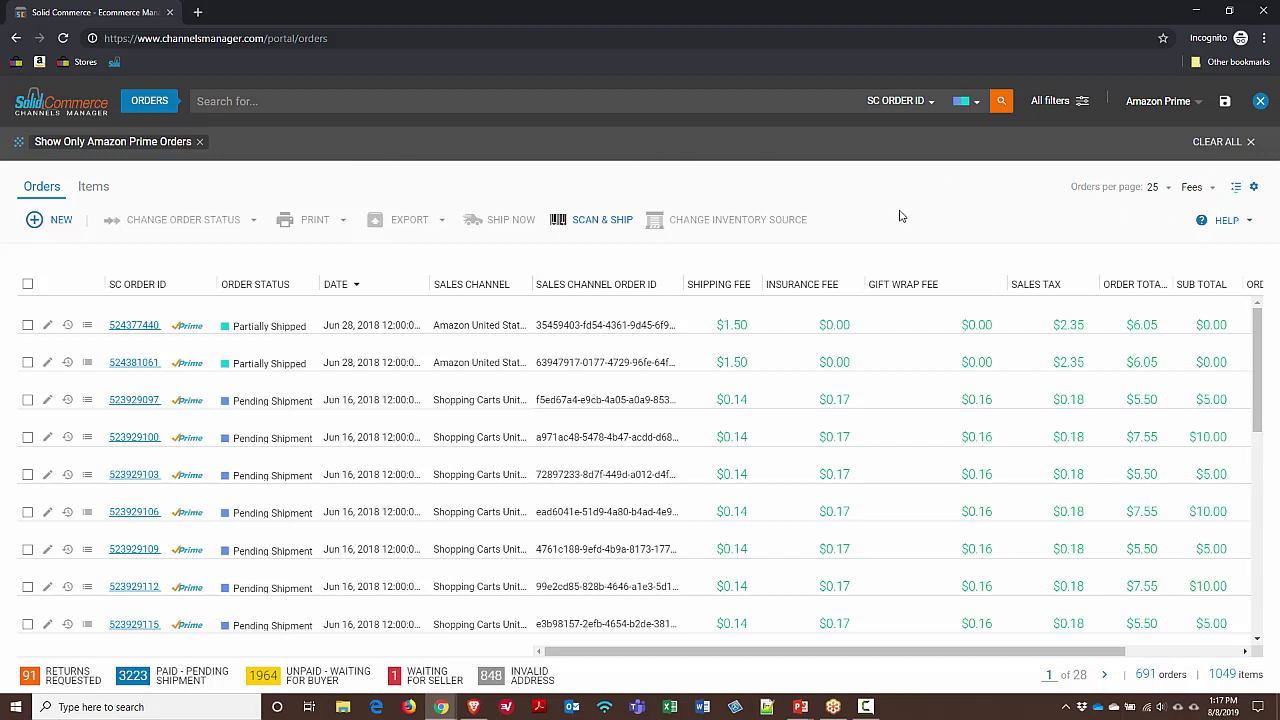
Switch to the SC ID, Status, Date view and start a new column view named Basic
{"action": "left_click", "coordinate": [1203, 190]}
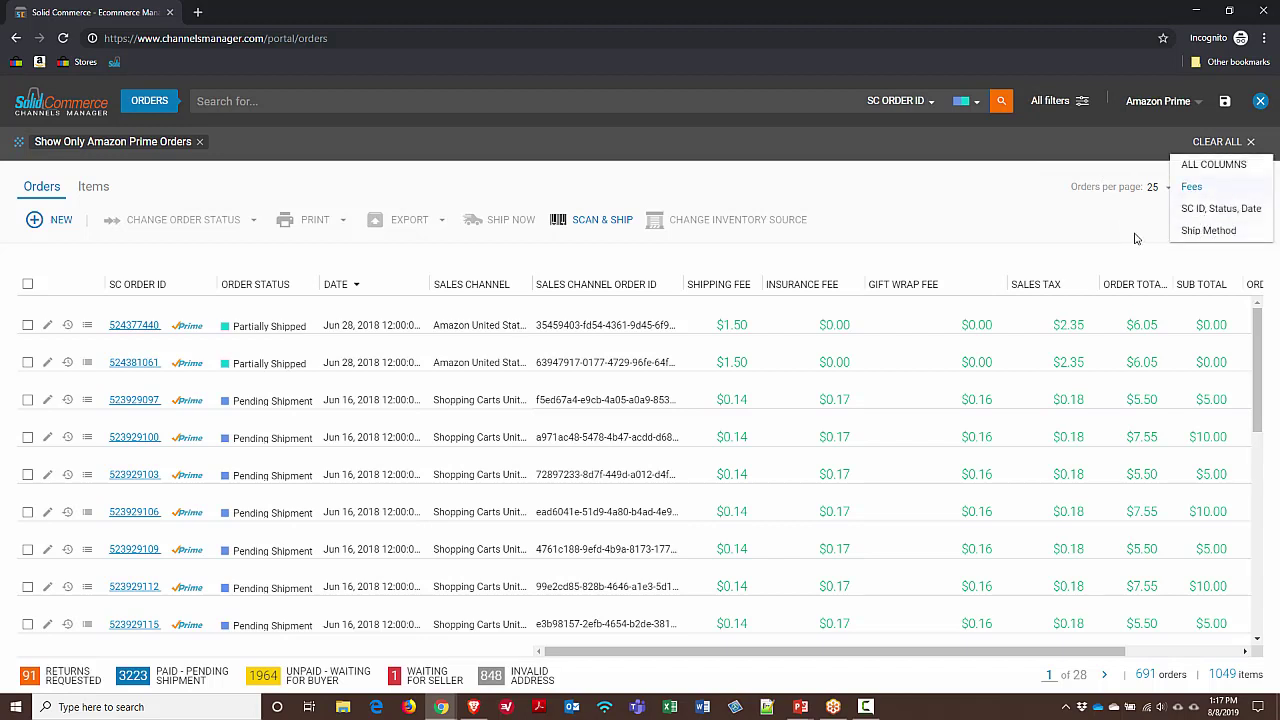
{"action": "left_click", "coordinate": [1205, 209]}
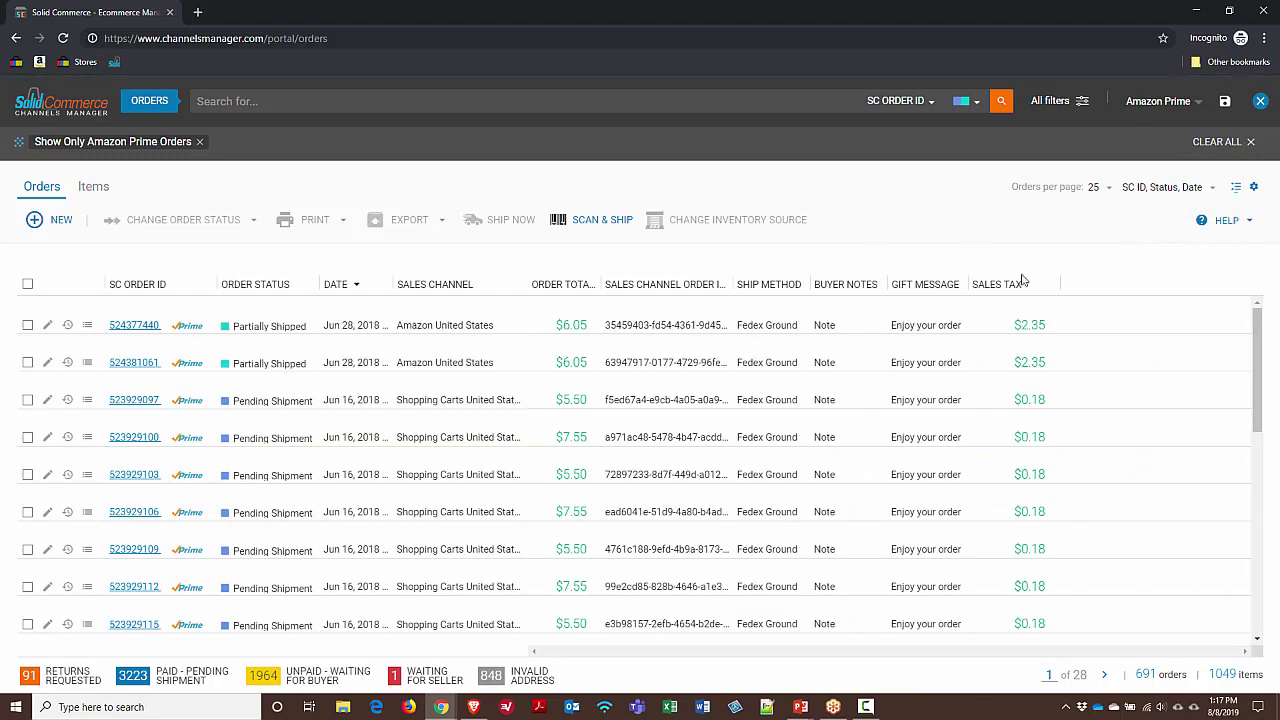
{"action": "left_click", "coordinate": [1255, 190]}
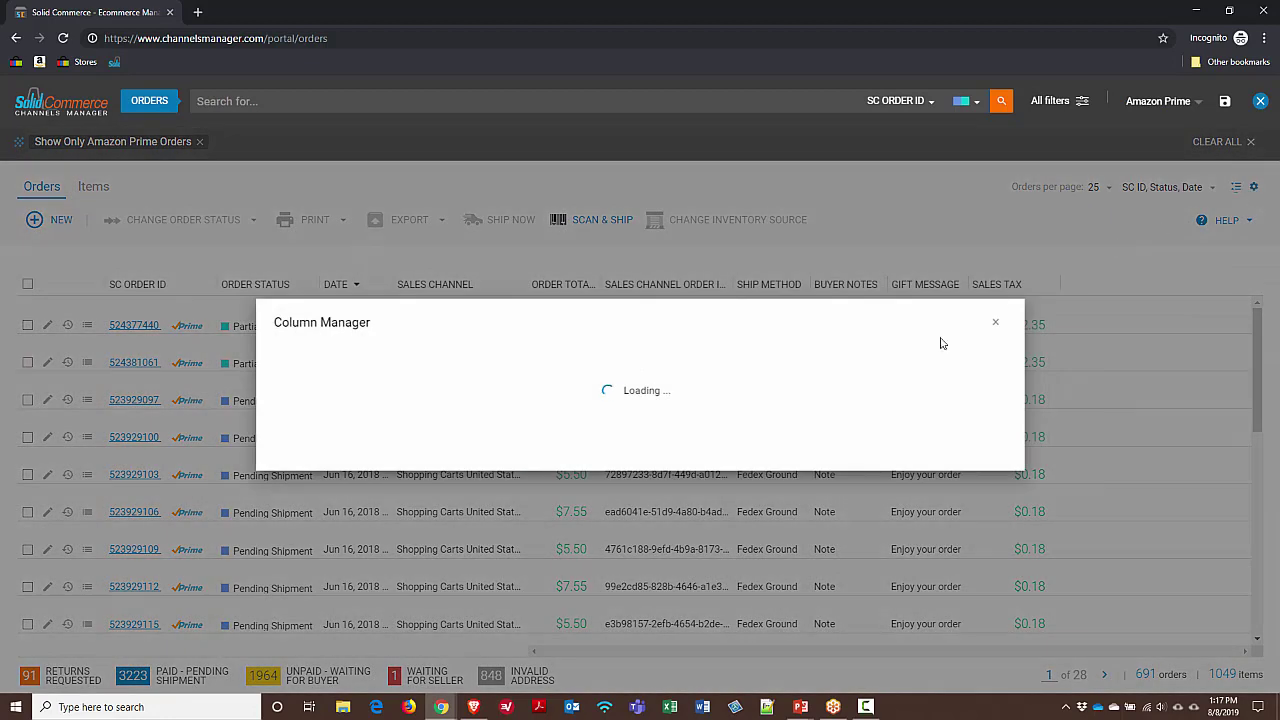
{"action": "left_click", "coordinate": [511, 572]}
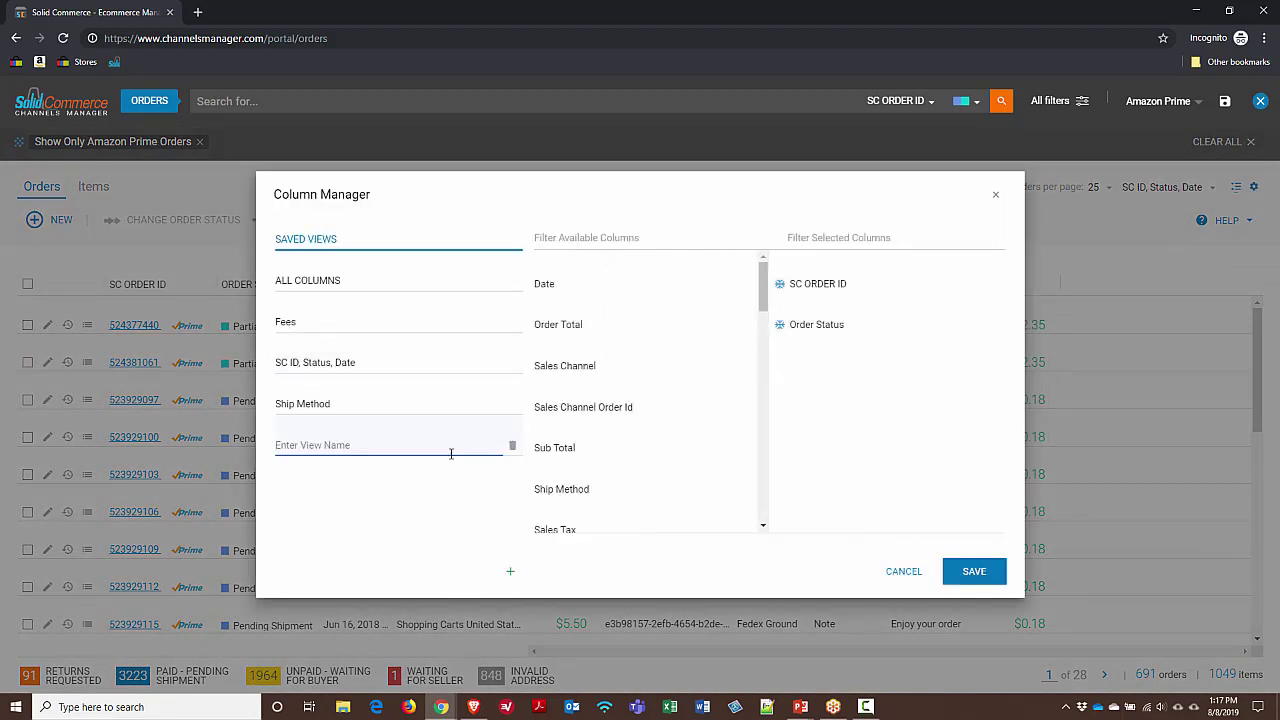
{"action": "type", "text": "Basic"}
Add Date, Sales Channel, Order Total and Sales Channel Order Id columns, reorder, freeze, and save
{"action": "left_click", "coordinate": [752, 287]}
{"action": "left_click", "coordinate": [752, 328]}
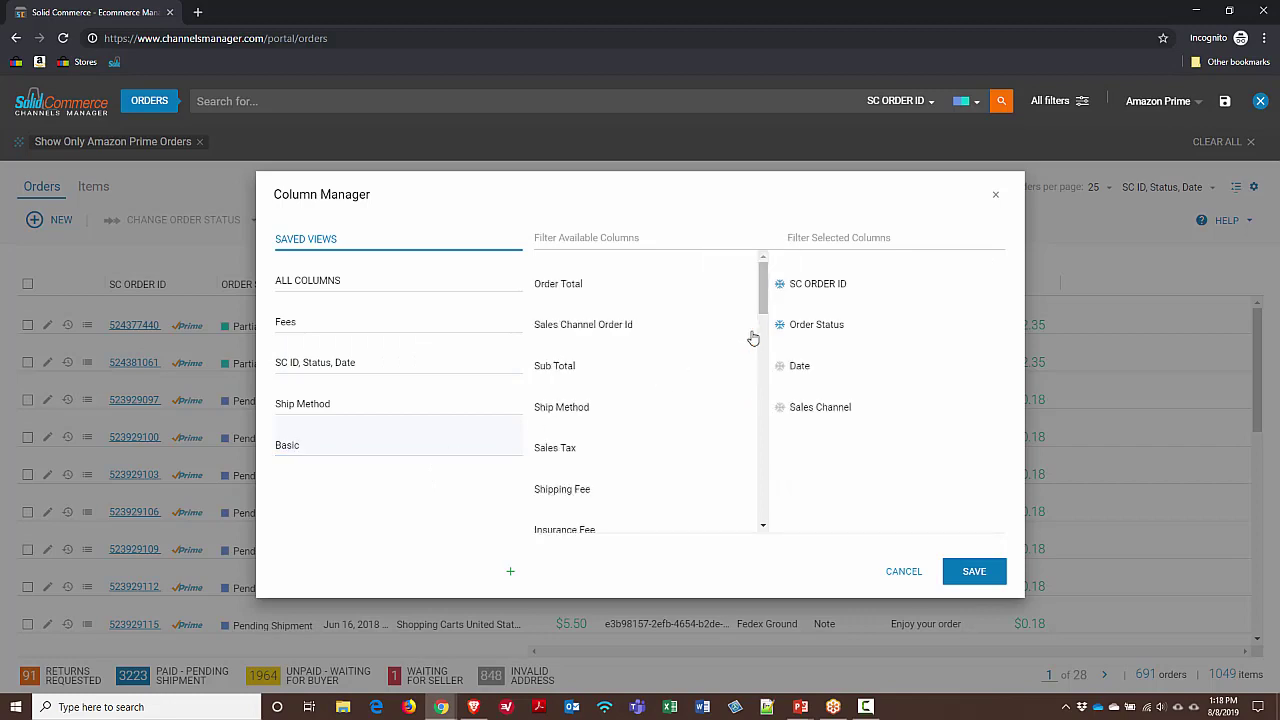
{"action": "left_click", "coordinate": [749, 293]}
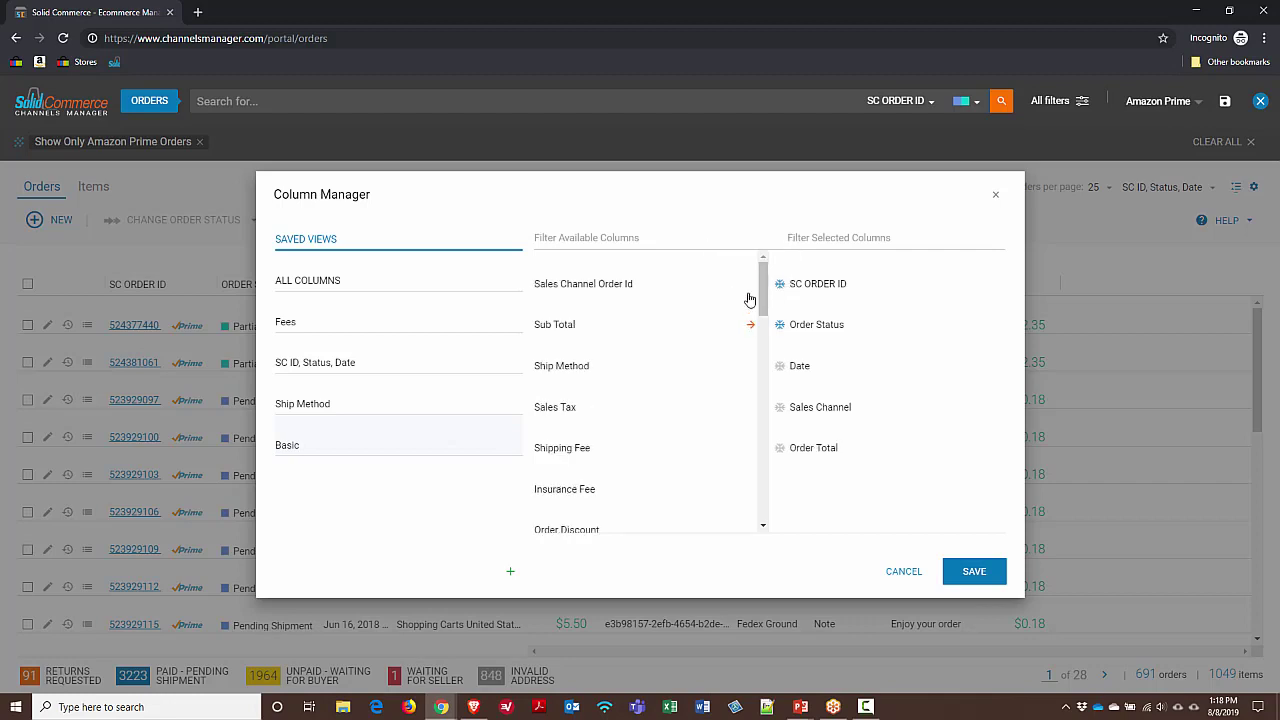
{"action": "left_click", "coordinate": [748, 284]}
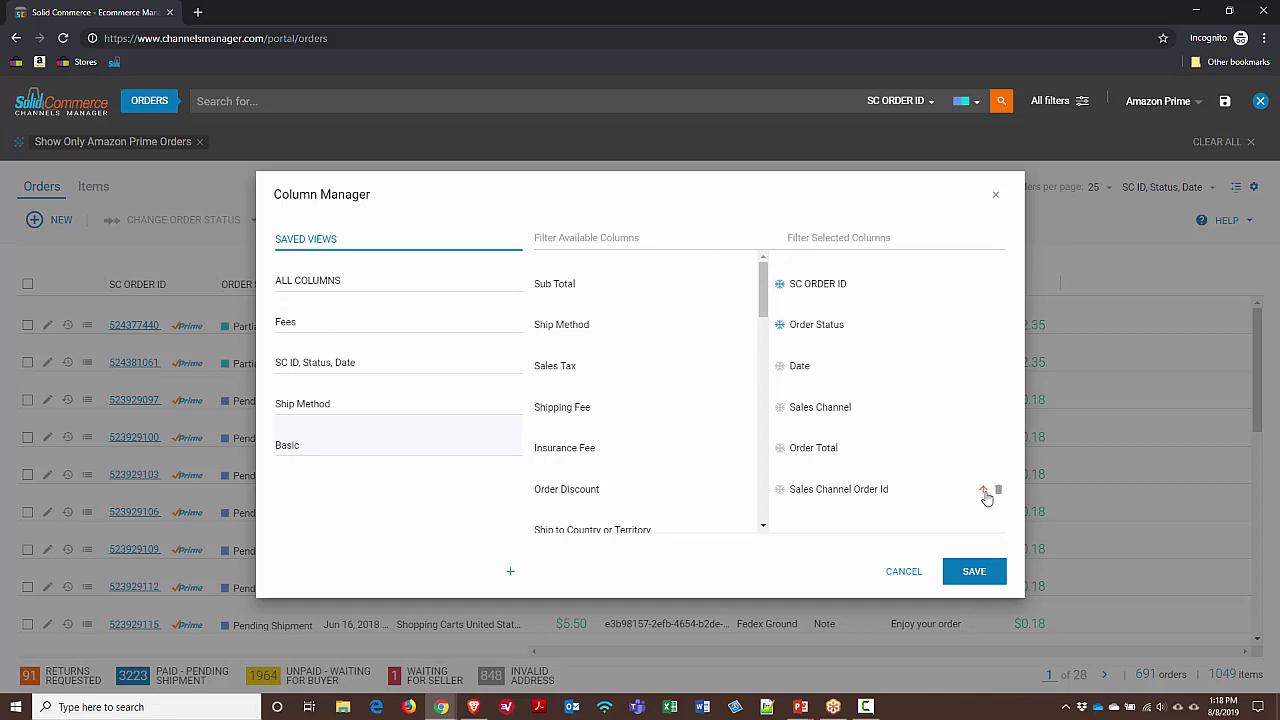
{"action": "left_click", "coordinate": [982, 490]}
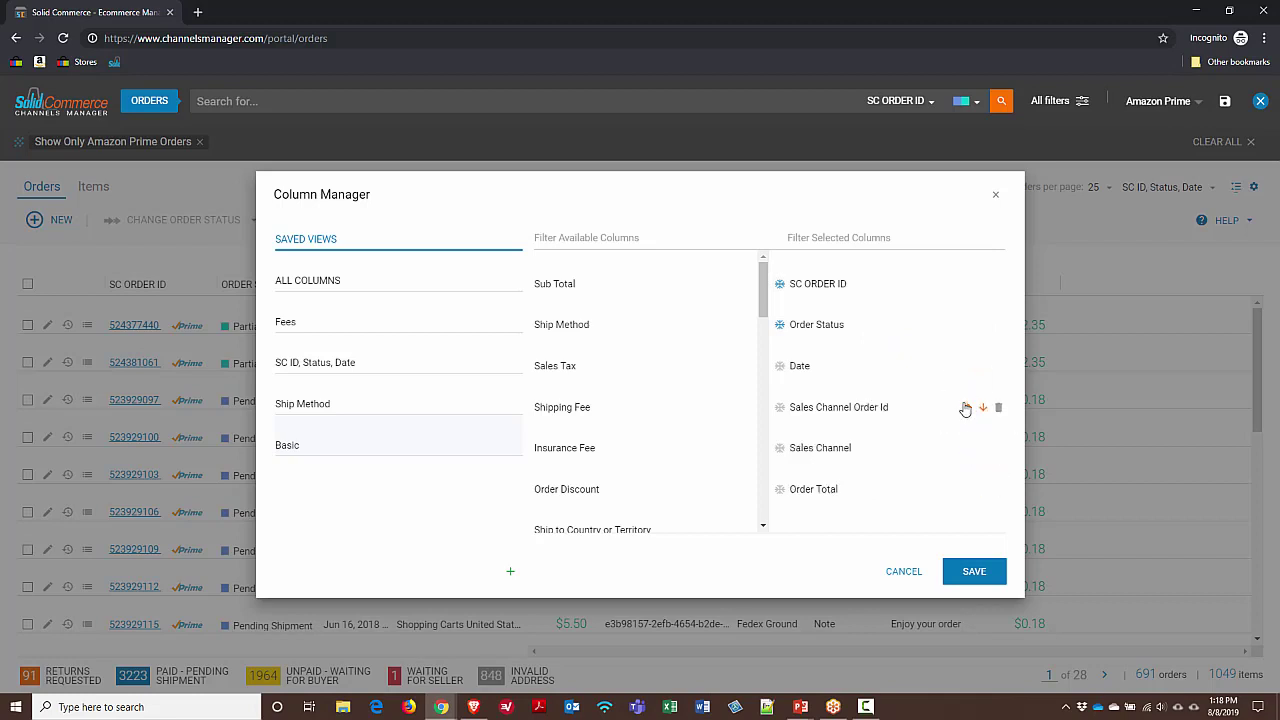
{"action": "left_click", "coordinate": [967, 407]}
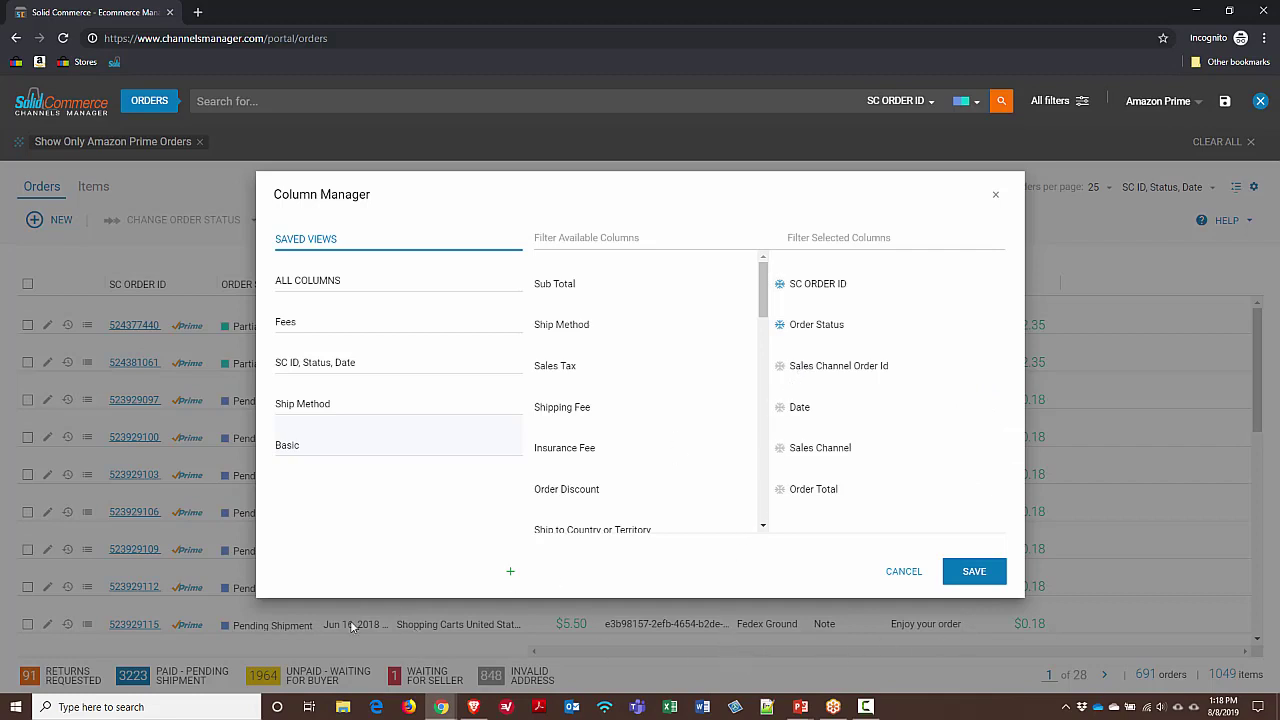
{"action": "left_click", "coordinate": [782, 372]}
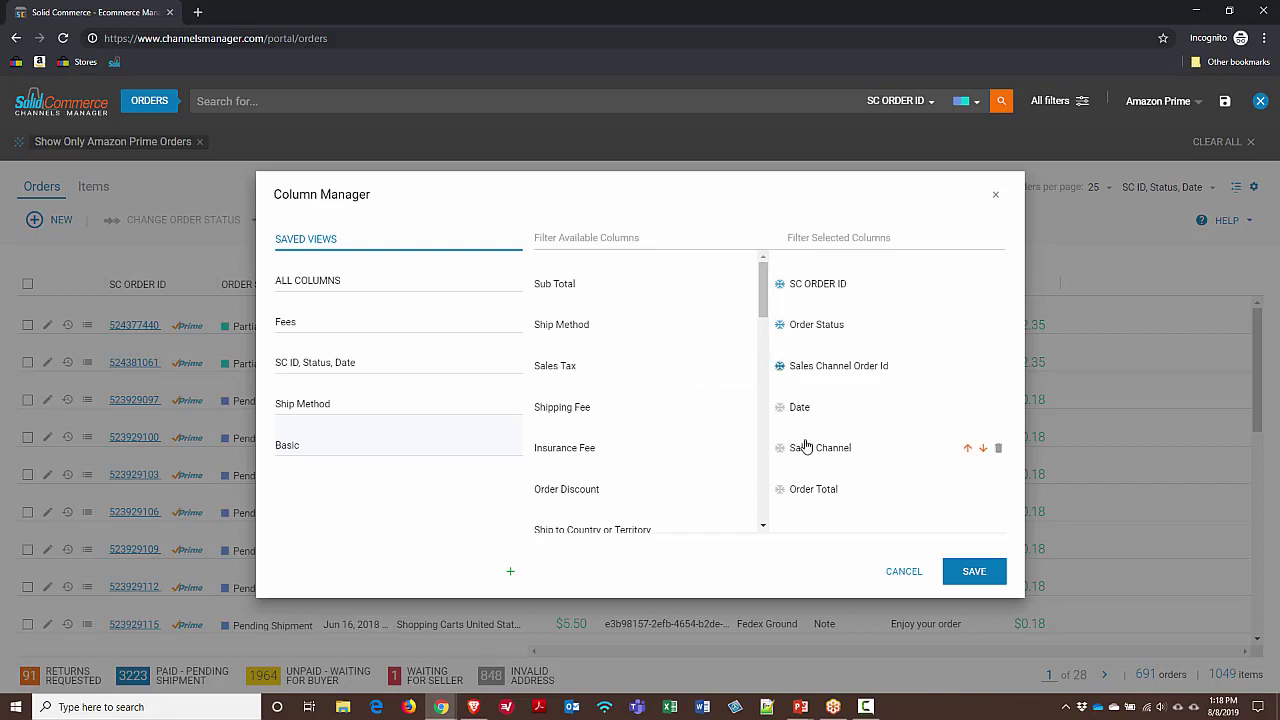
{"action": "left_click", "coordinate": [968, 570]}
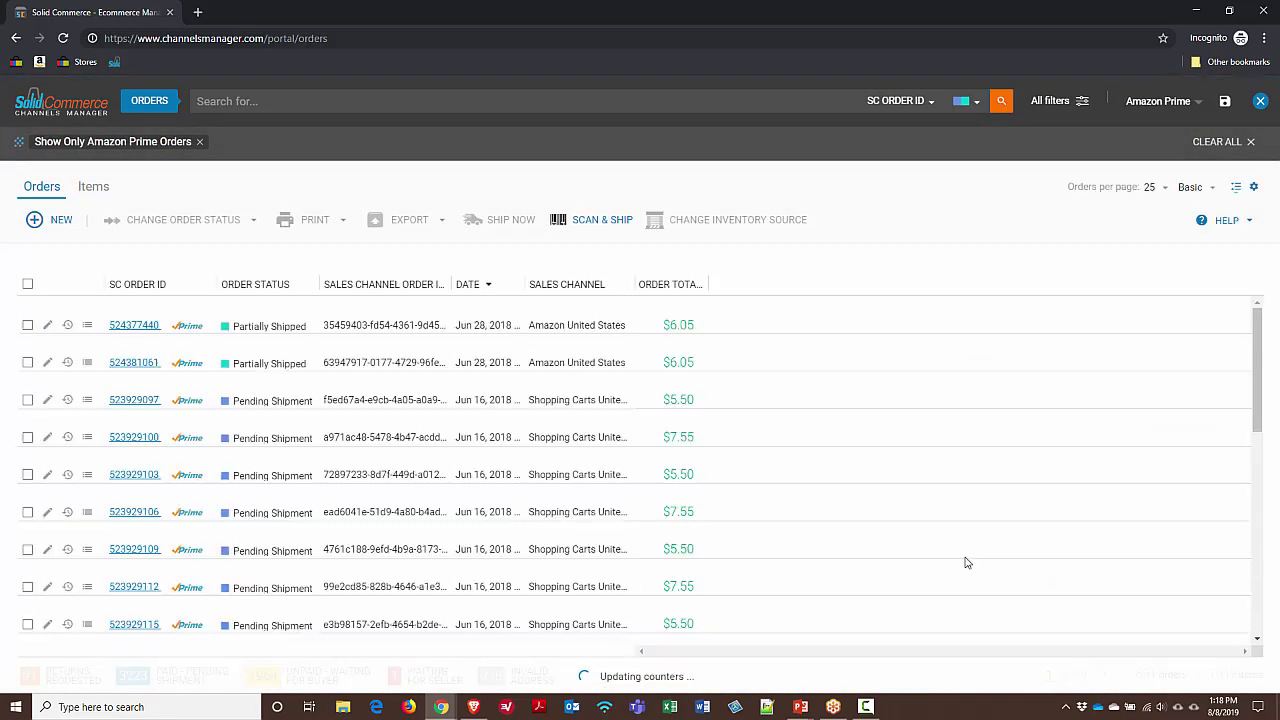
Switch the orders table to the Fees column view
{"action": "left_click", "coordinate": [1198, 190]}
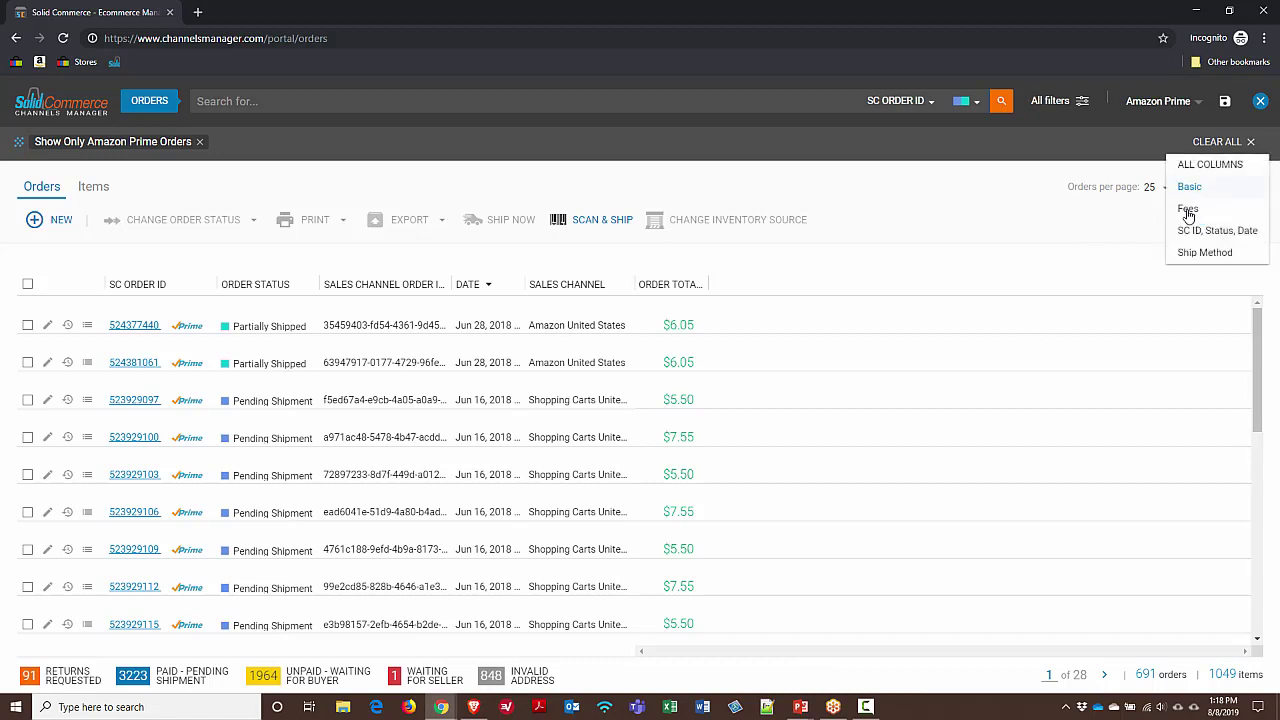
{"action": "left_click", "coordinate": [1127, 212]}
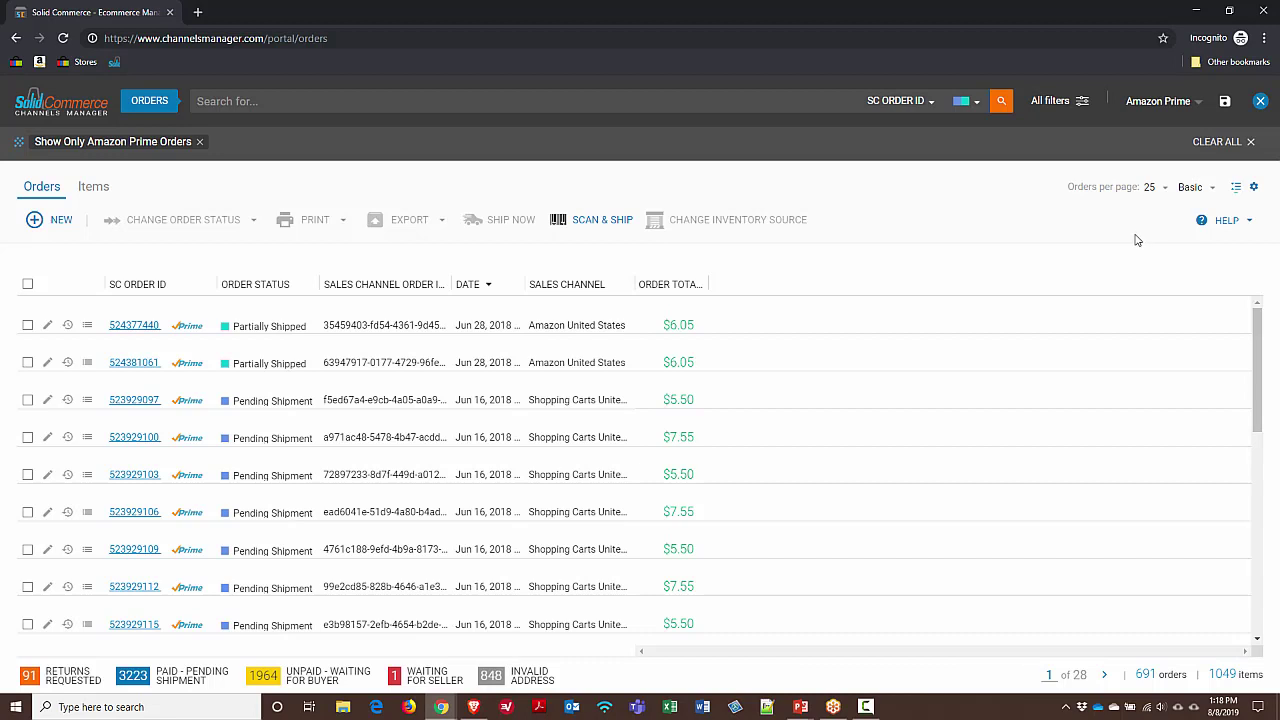
{"action": "left_click", "coordinate": [1195, 190]}
{"action": "left_click", "coordinate": [1188, 209]}
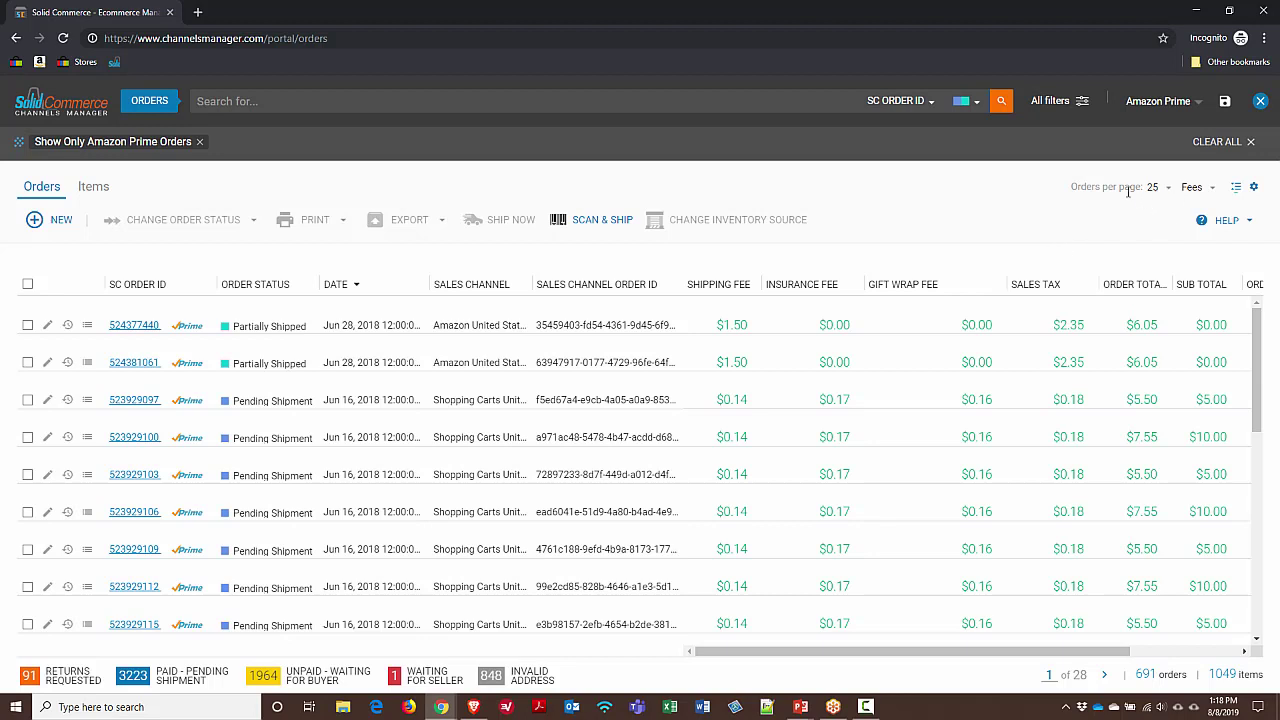
Set orders per page to Unlimited and scroll through the Prime orders list
{"action": "left_click", "coordinate": [1164, 192]}
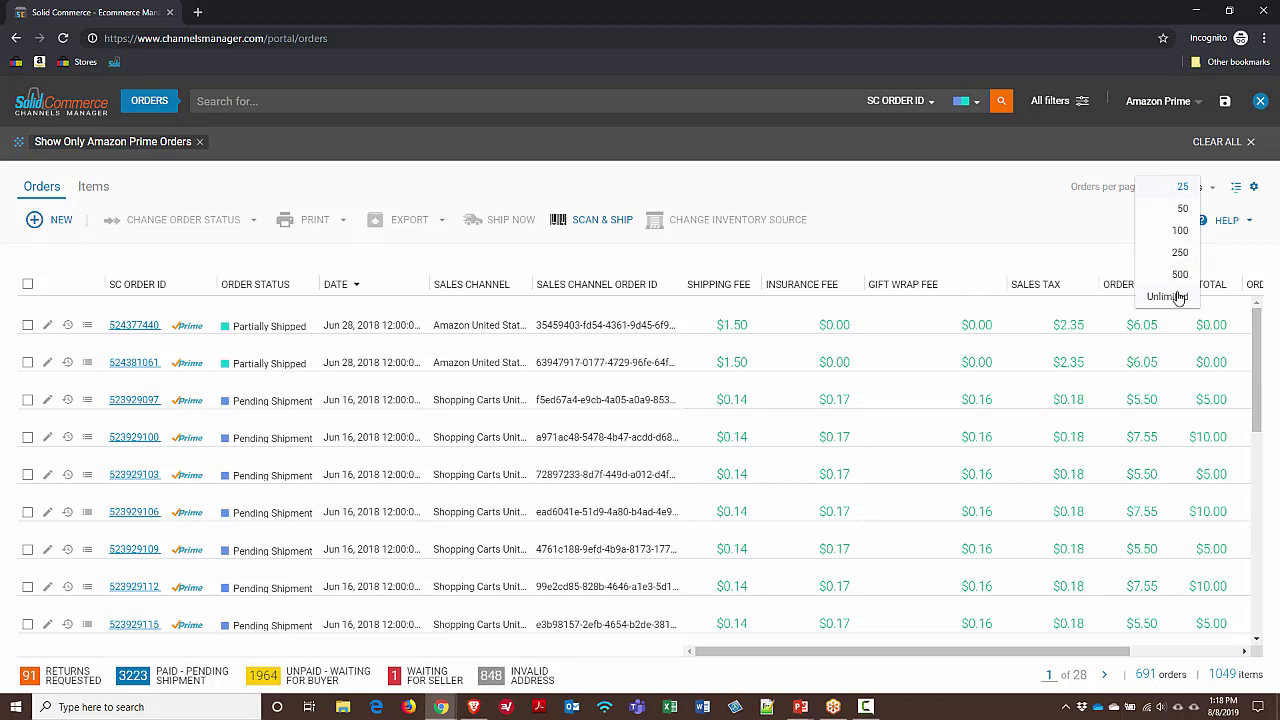
{"action": "left_click", "coordinate": [1166, 297]}
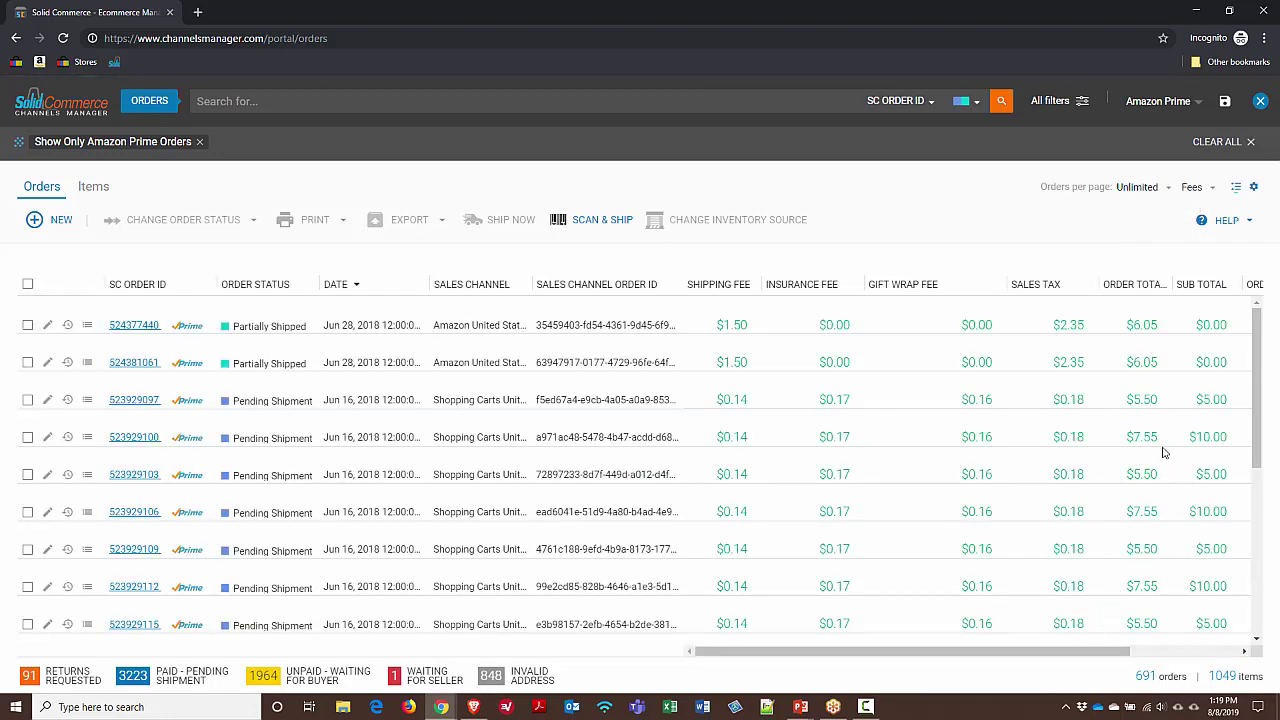
{"action": "scroll", "coordinate": [1215, 405], "scroll_direction": "down", "scroll_amount": 3}
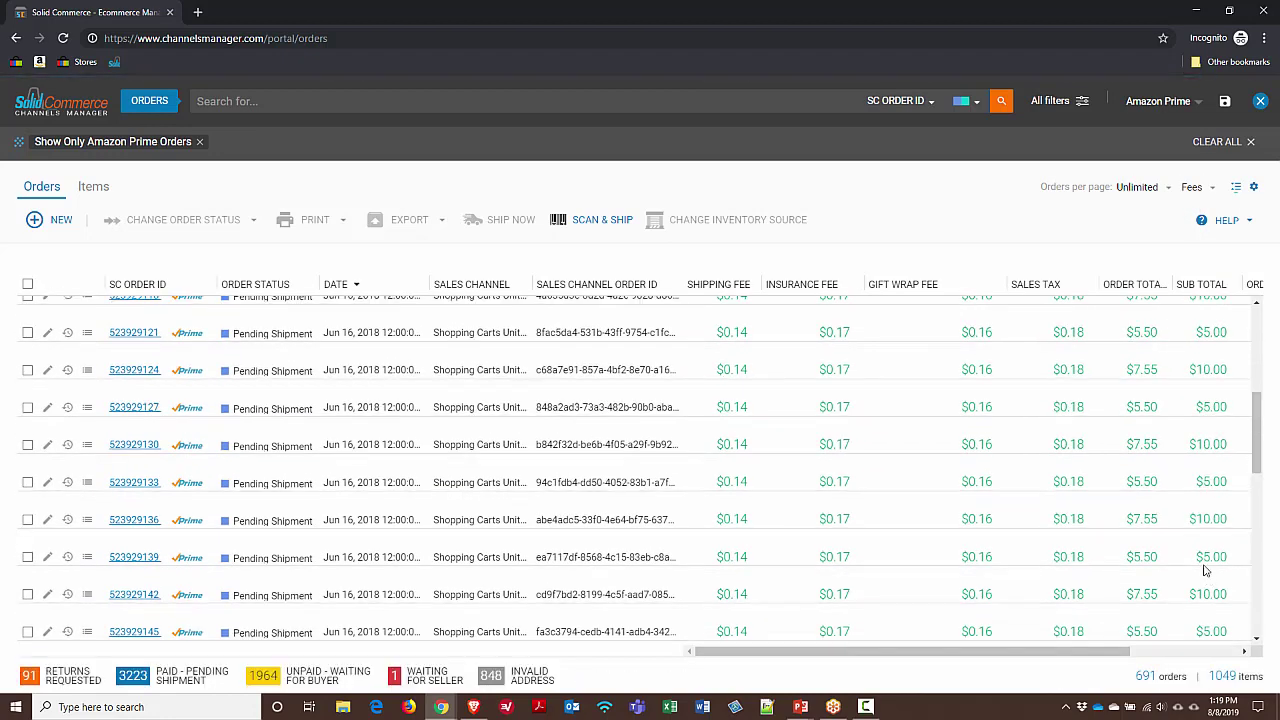
{"action": "scroll", "coordinate": [1231, 505], "scroll_direction": "down", "scroll_amount": 6}
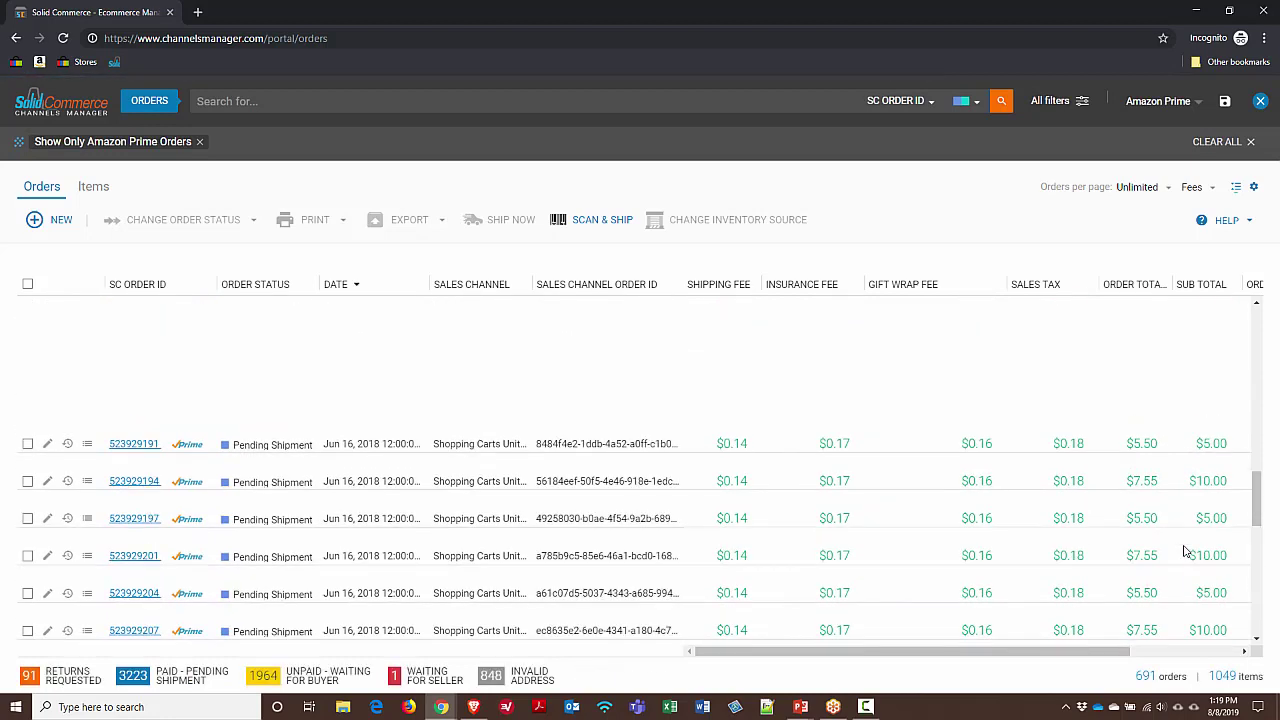
{"action": "scroll", "coordinate": [1180, 550], "scroll_direction": "down", "scroll_amount": 5}
{"action": "scroll", "coordinate": [1168, 549], "scroll_direction": "down", "scroll_amount": 2}
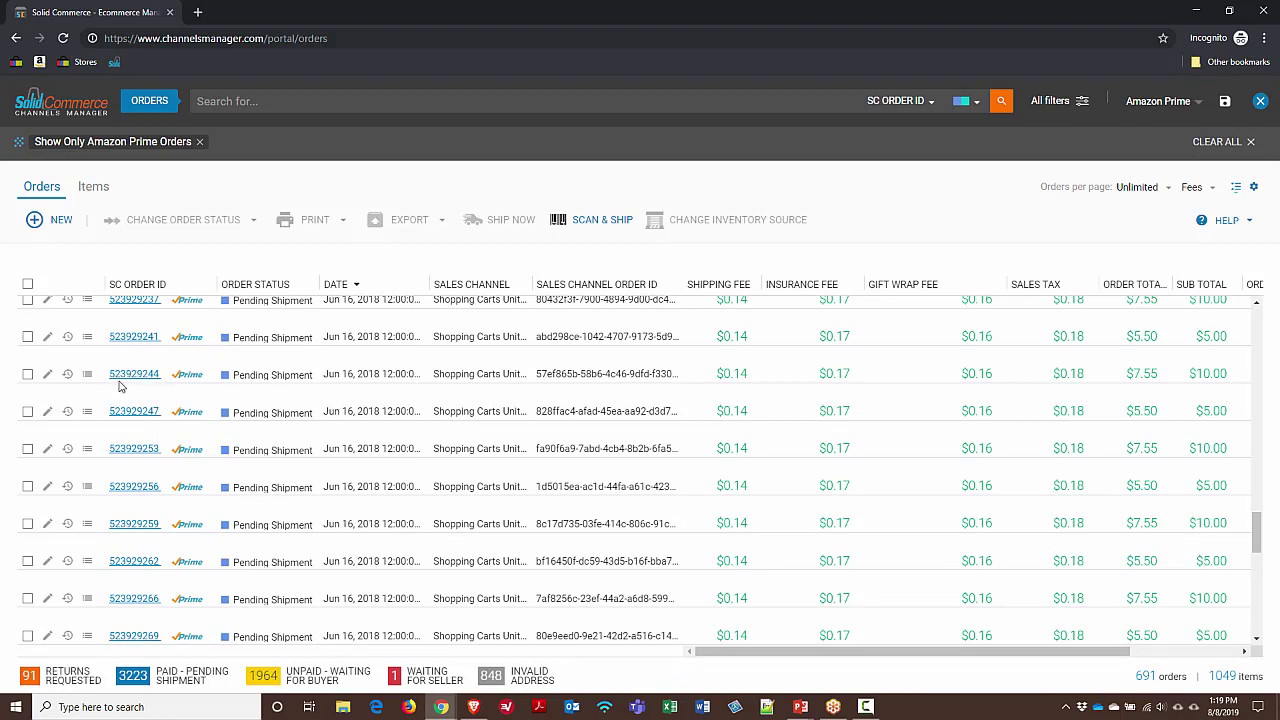
{"action": "left_click", "coordinate": [29, 338]}
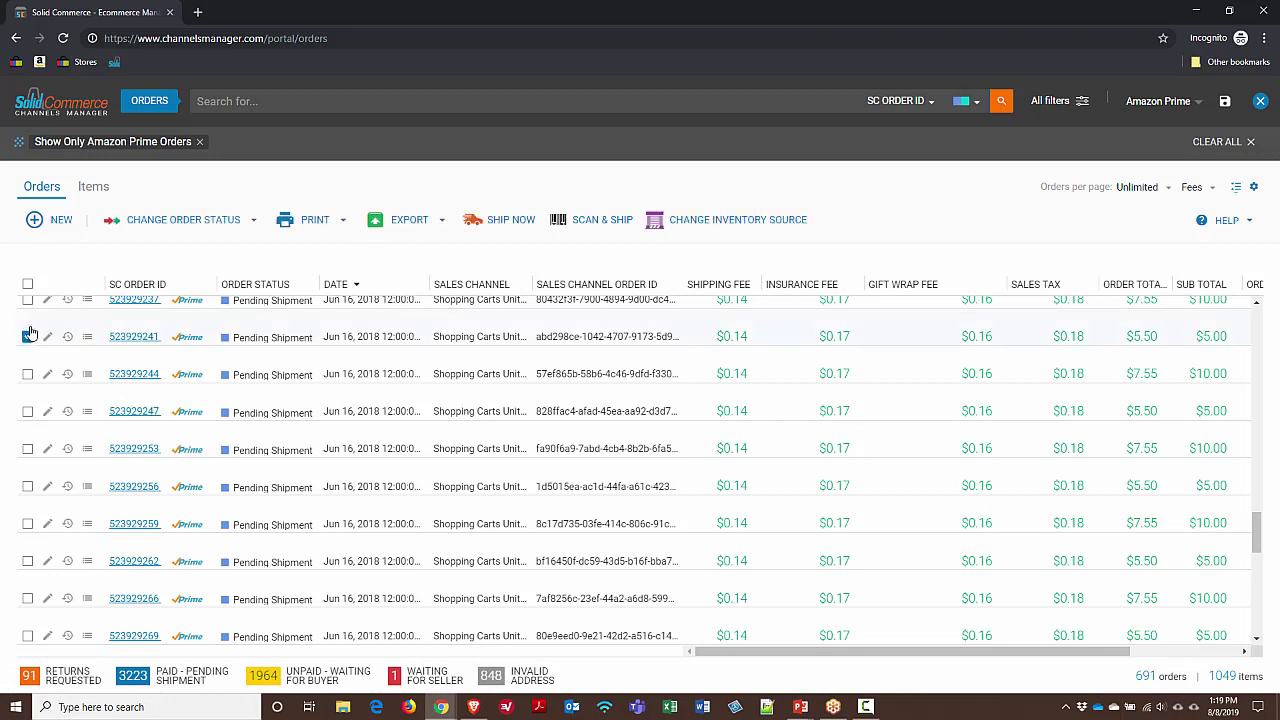
{"action": "left_click", "coordinate": [28, 375]}
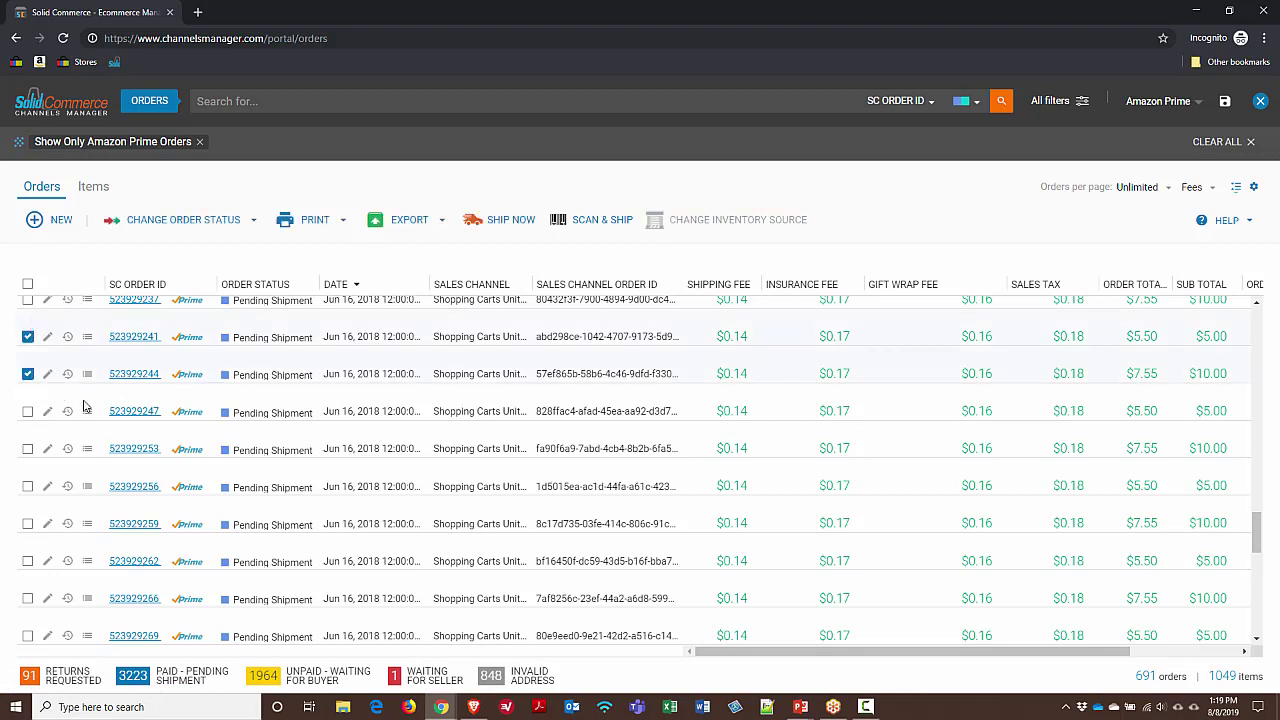
{"action": "left_click", "coordinate": [420, 228]}
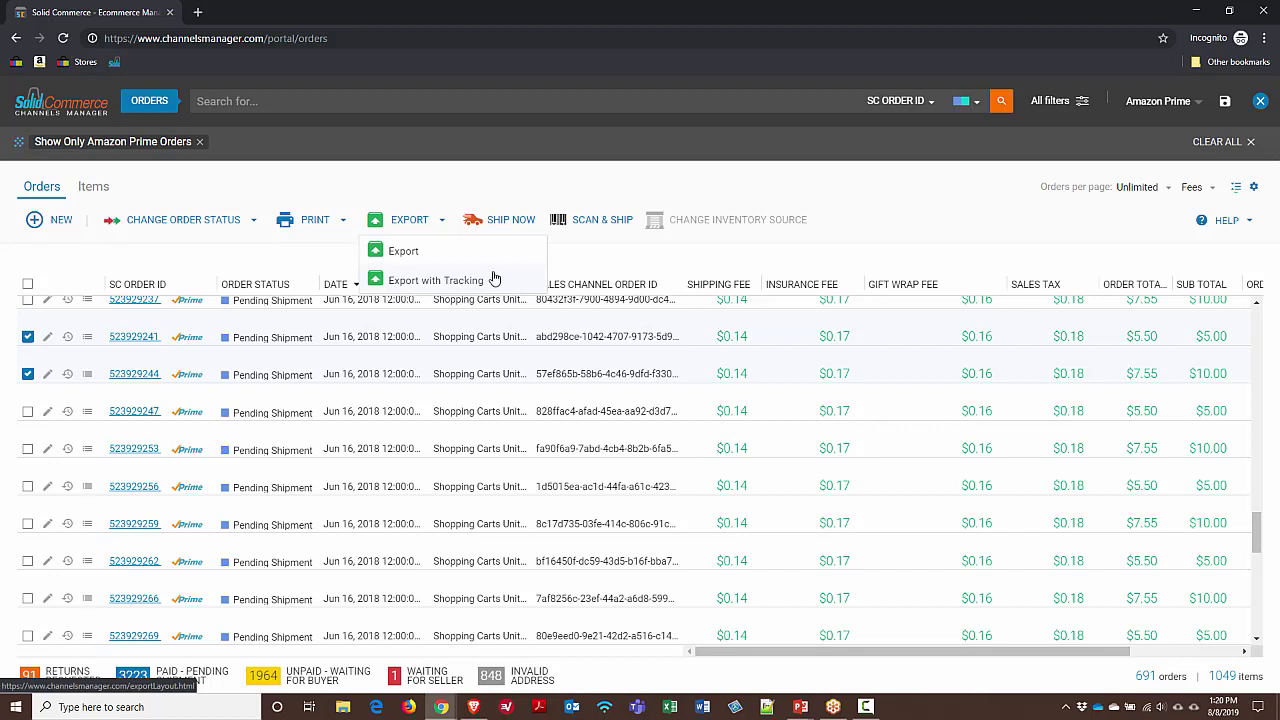
Export the two checked orders with tracking and open the export history panel
{"action": "left_click", "coordinate": [470, 260]}
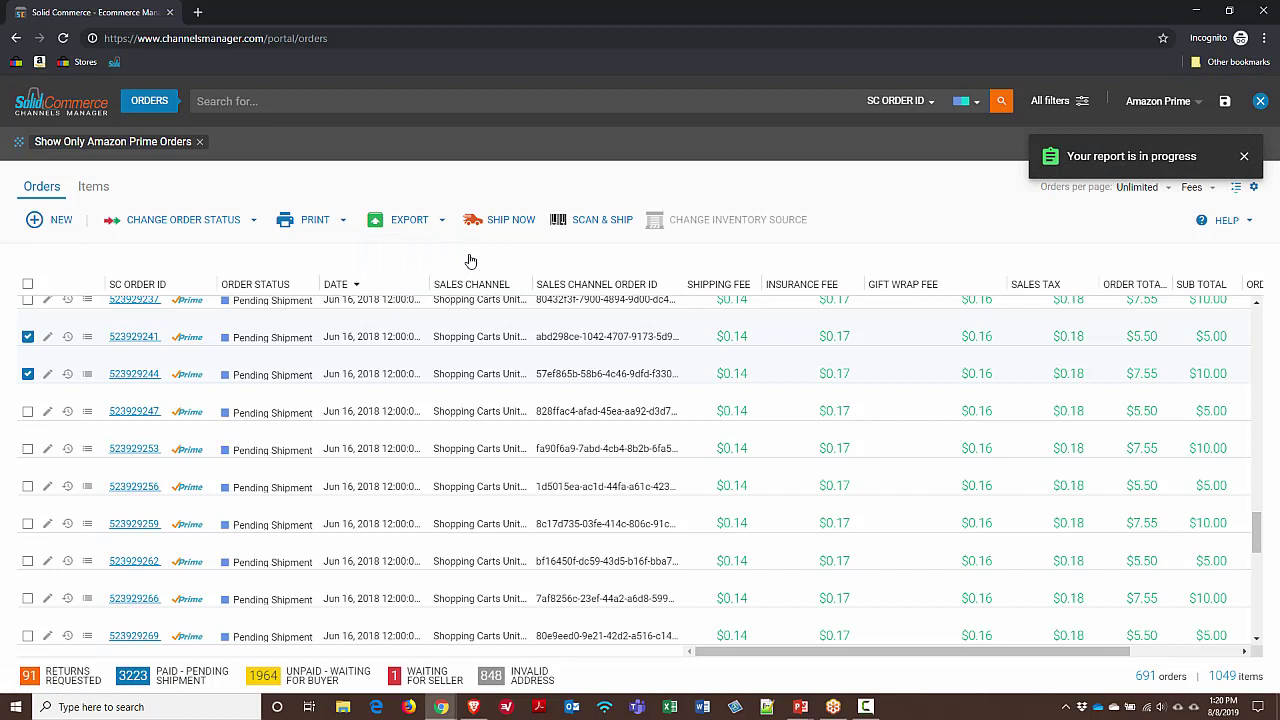
{"action": "left_click", "coordinate": [1263, 94]}
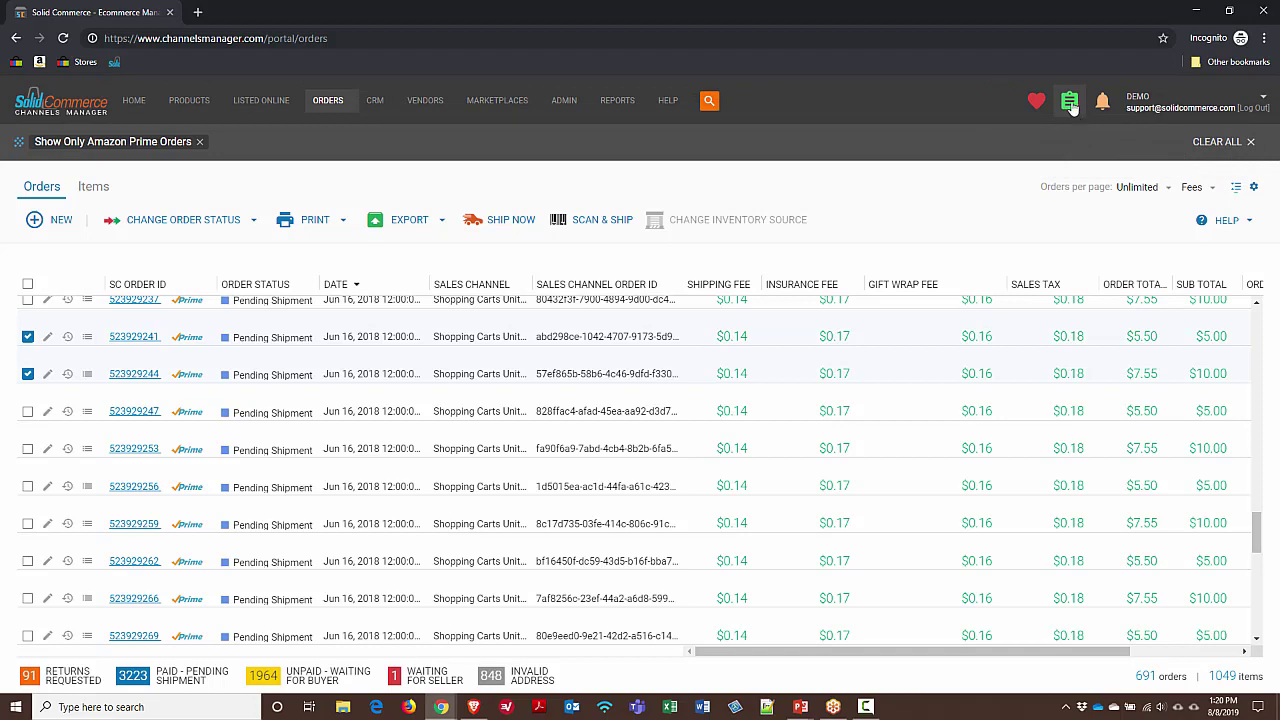
{"action": "left_click", "coordinate": [1070, 103]}
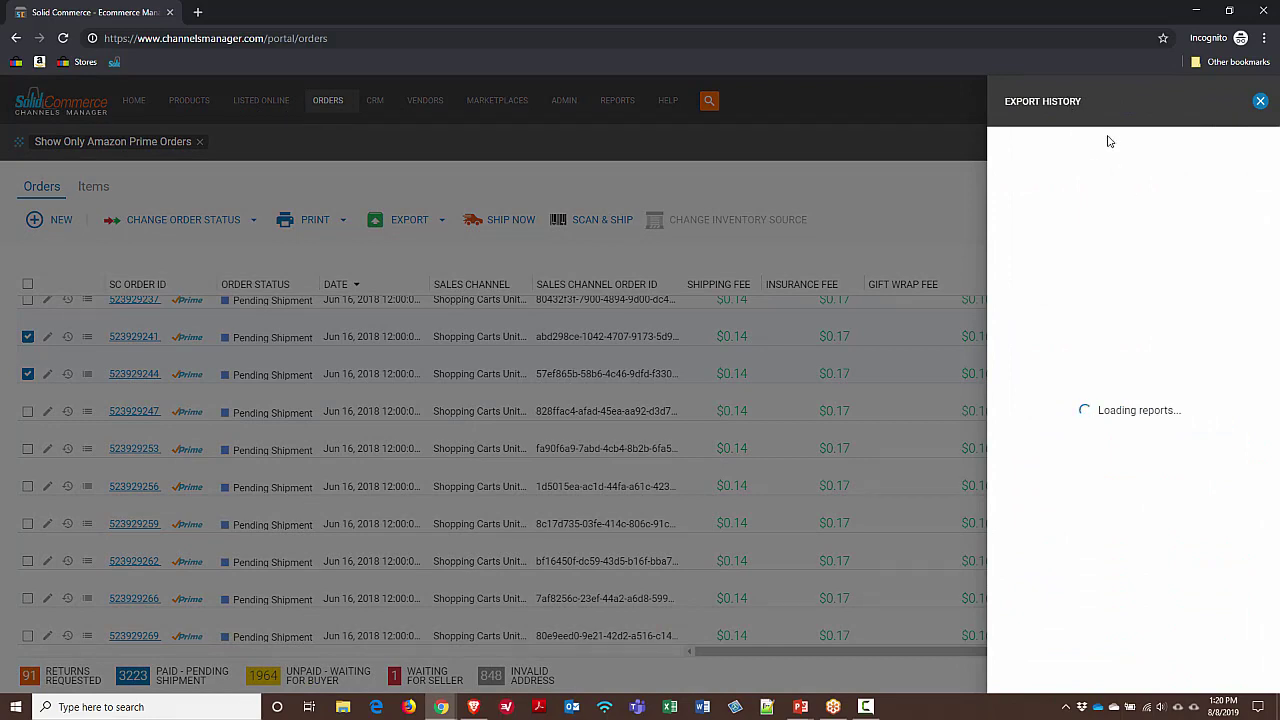
{"action": "left_click", "coordinate": [1259, 102]}
{"action": "left_click", "coordinate": [1069, 102]}
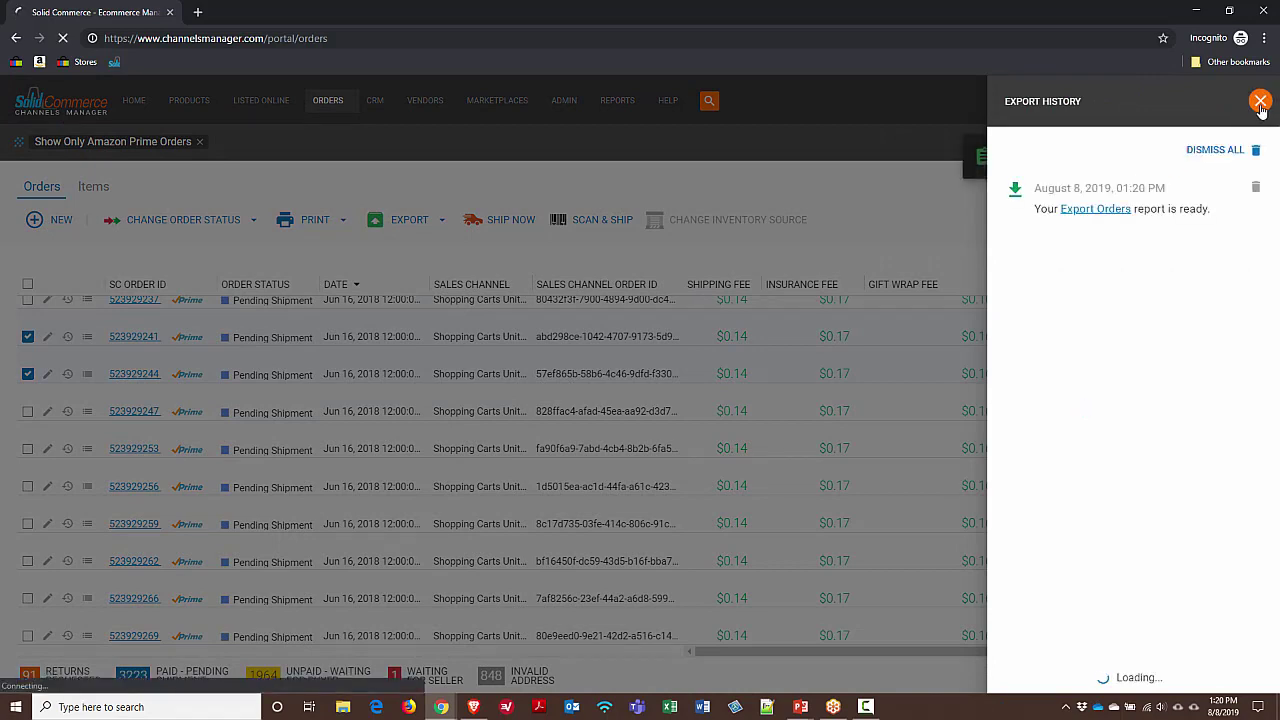
Confirm the Export Orders report is ready in export history, cancelling the file save
{"action": "left_click", "coordinate": [1095, 209]}
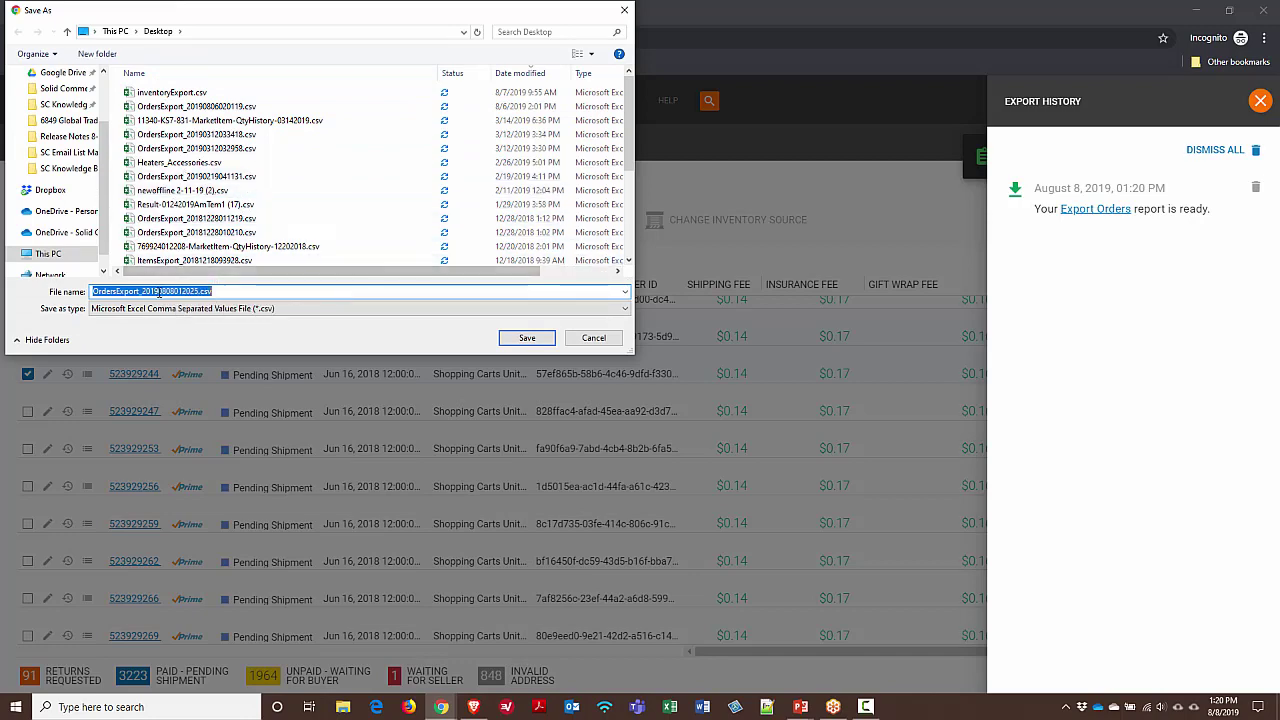
{"action": "left_click", "coordinate": [592, 340]}
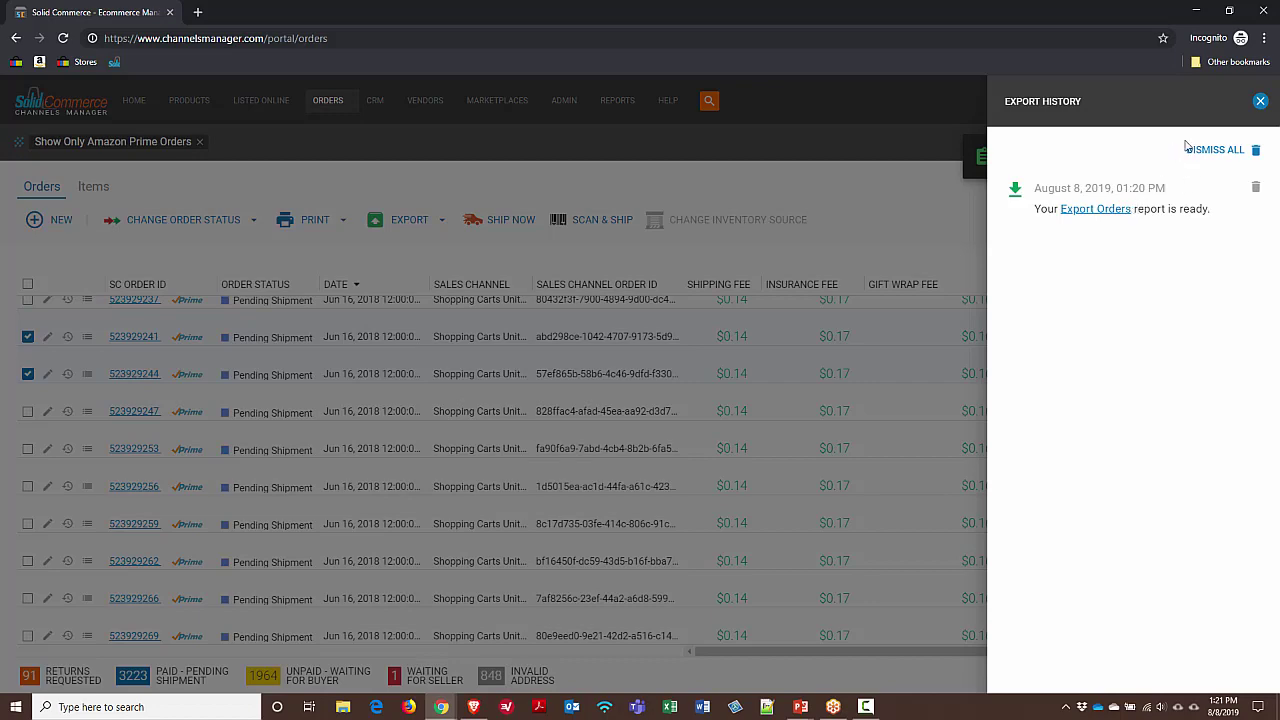
{"action": "left_click", "coordinate": [1260, 101]}
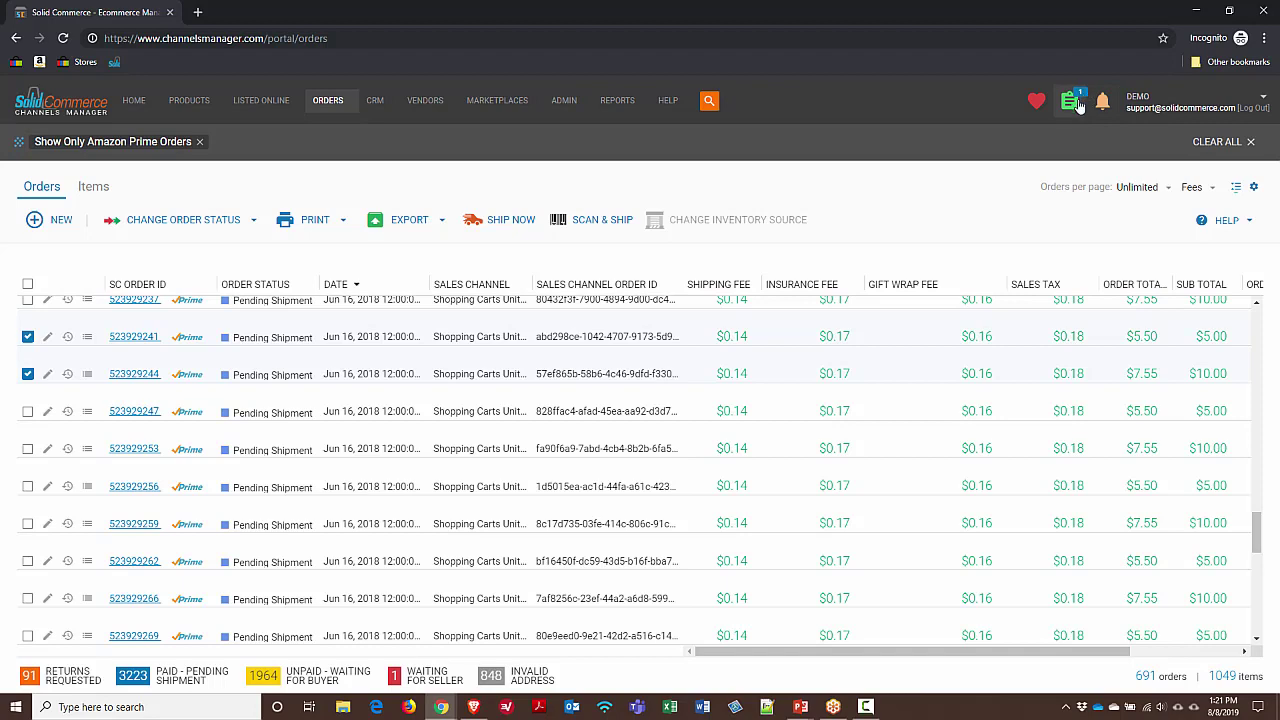
{"action": "left_click", "coordinate": [1070, 101]}
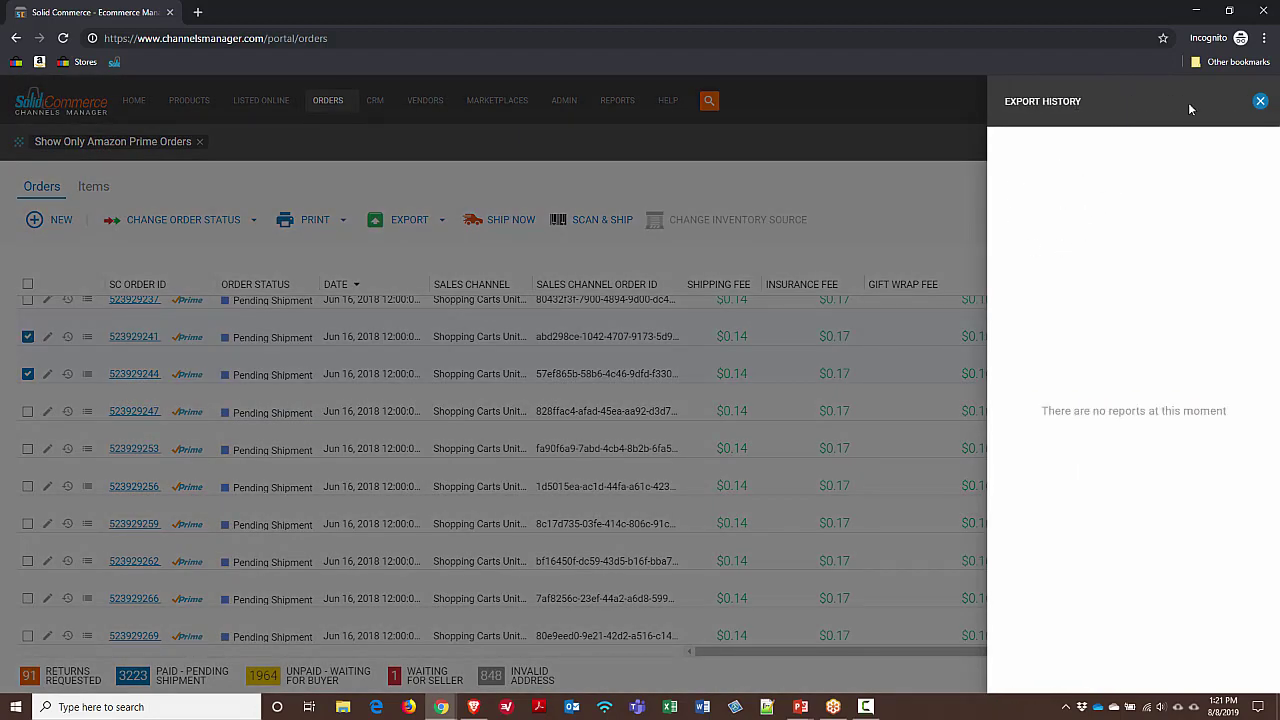
{"action": "left_click", "coordinate": [1261, 102]}
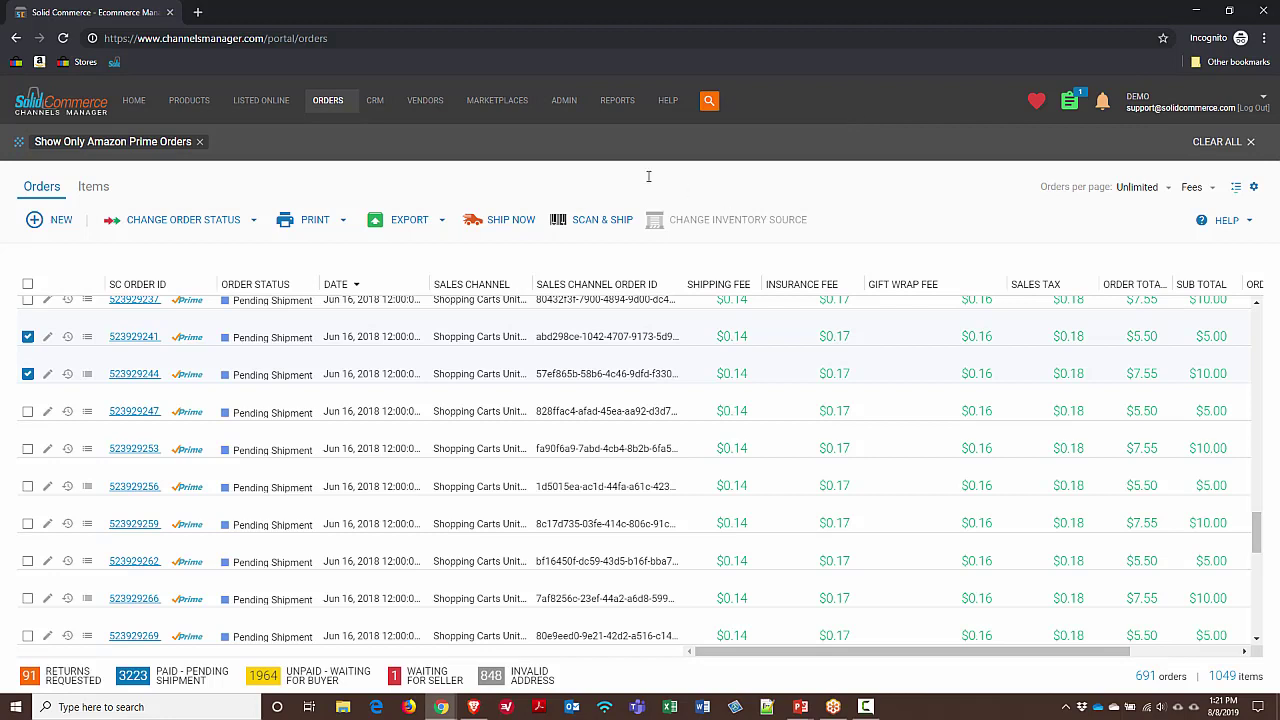
{"action": "left_click", "coordinate": [135, 374]}
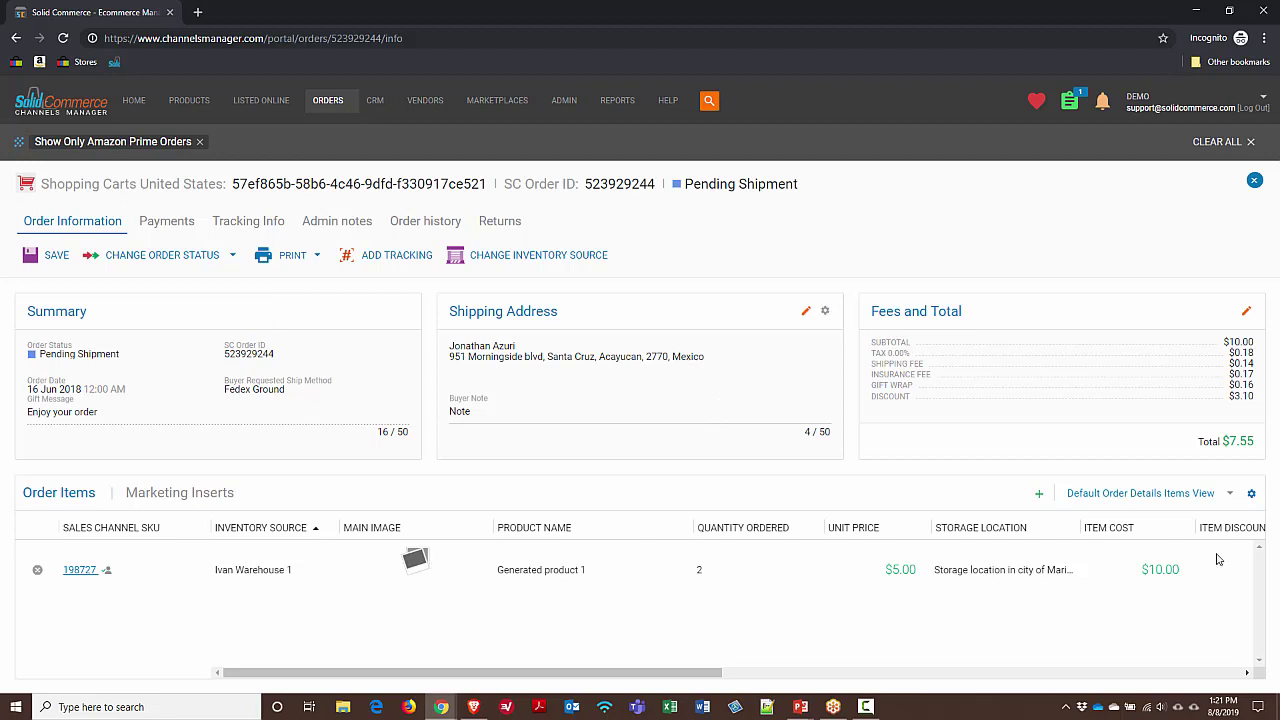
{"action": "mouse_move", "coordinate": [711, 677]}
{"action": "left_mouse_down"}
{"action": "mouse_move", "coordinate": [989, 677]}
{"action": "mouse_move", "coordinate": [711, 677]}
{"action": "left_mouse_up"}
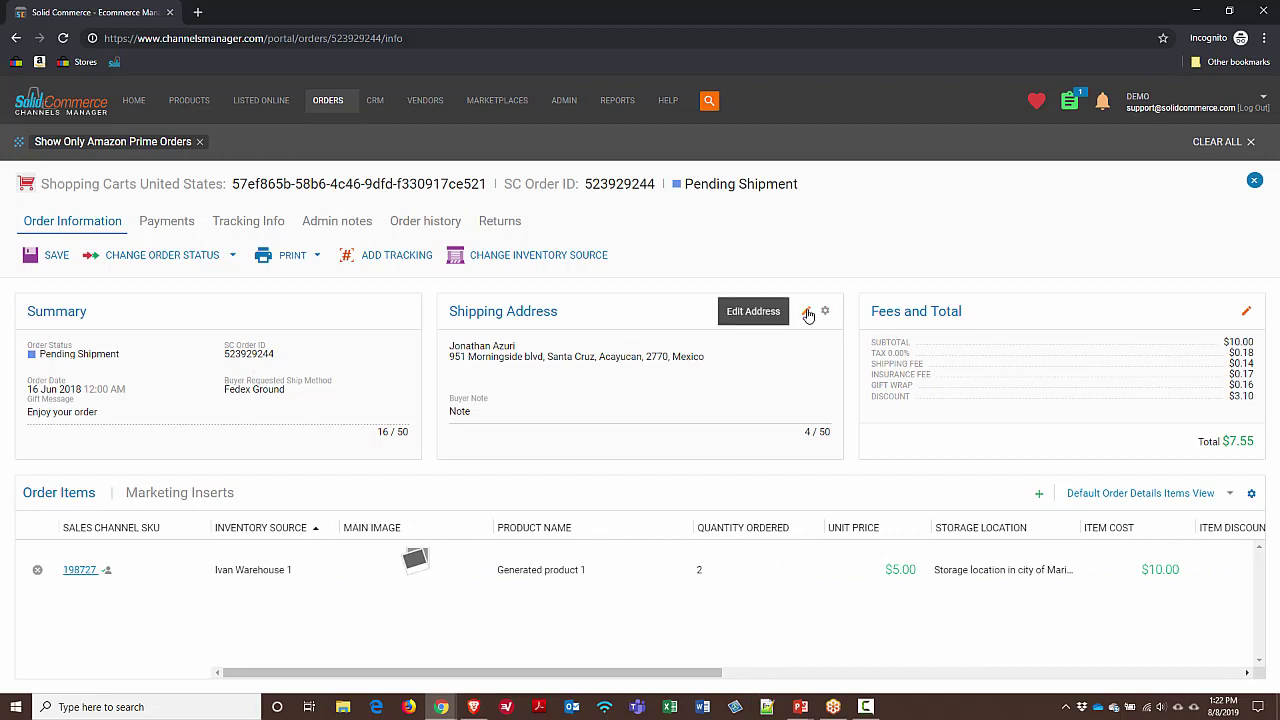
{"action": "left_click", "coordinate": [186, 226]}
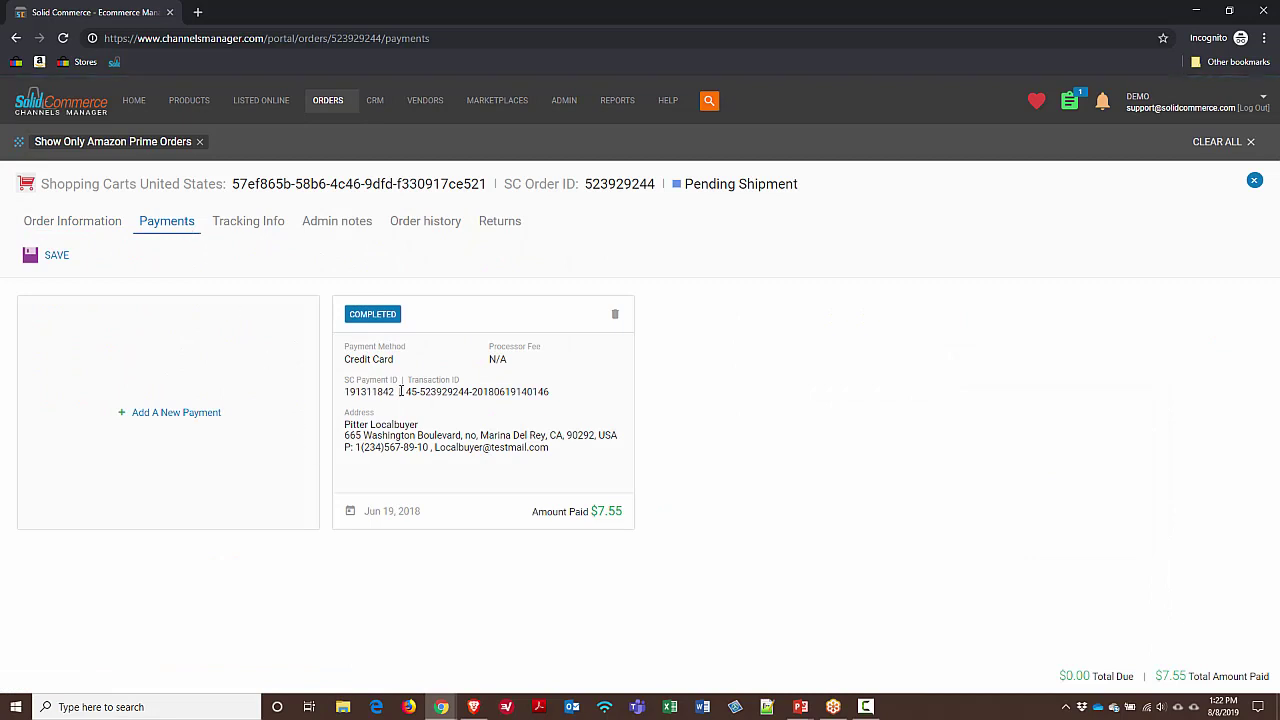
{"action": "left_click", "coordinate": [258, 228]}
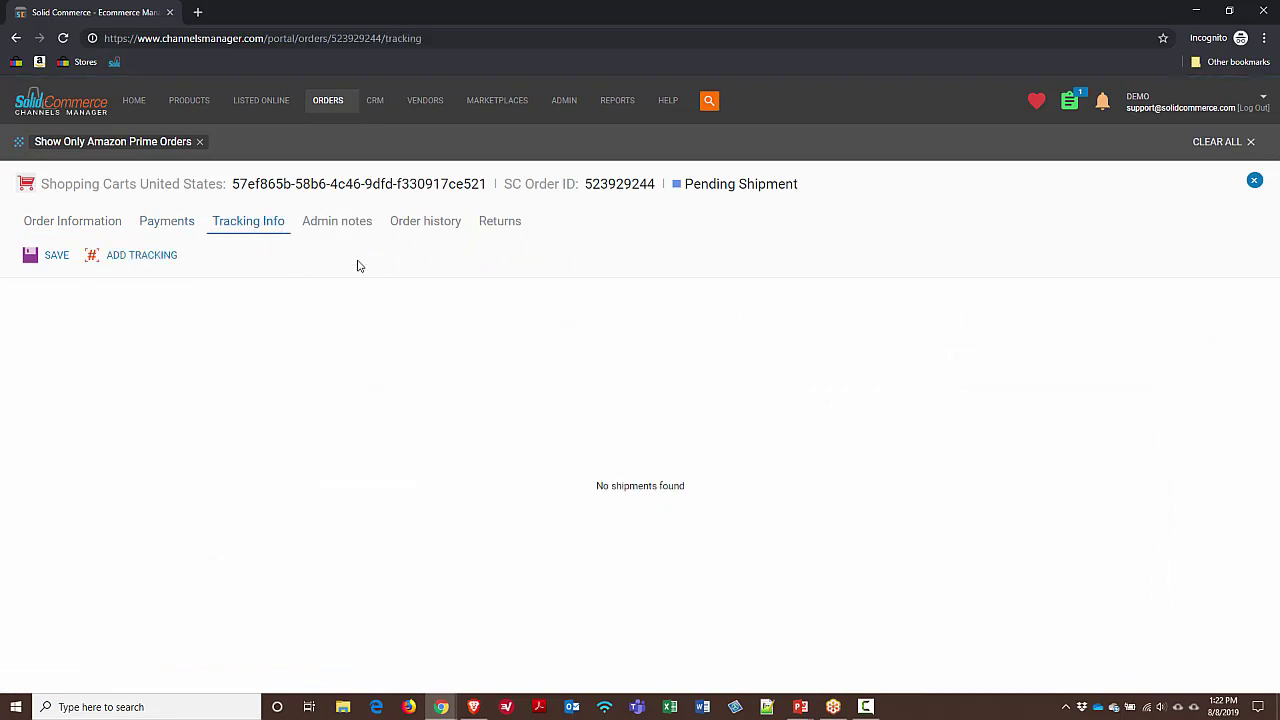
{"action": "left_click", "coordinate": [339, 222]}
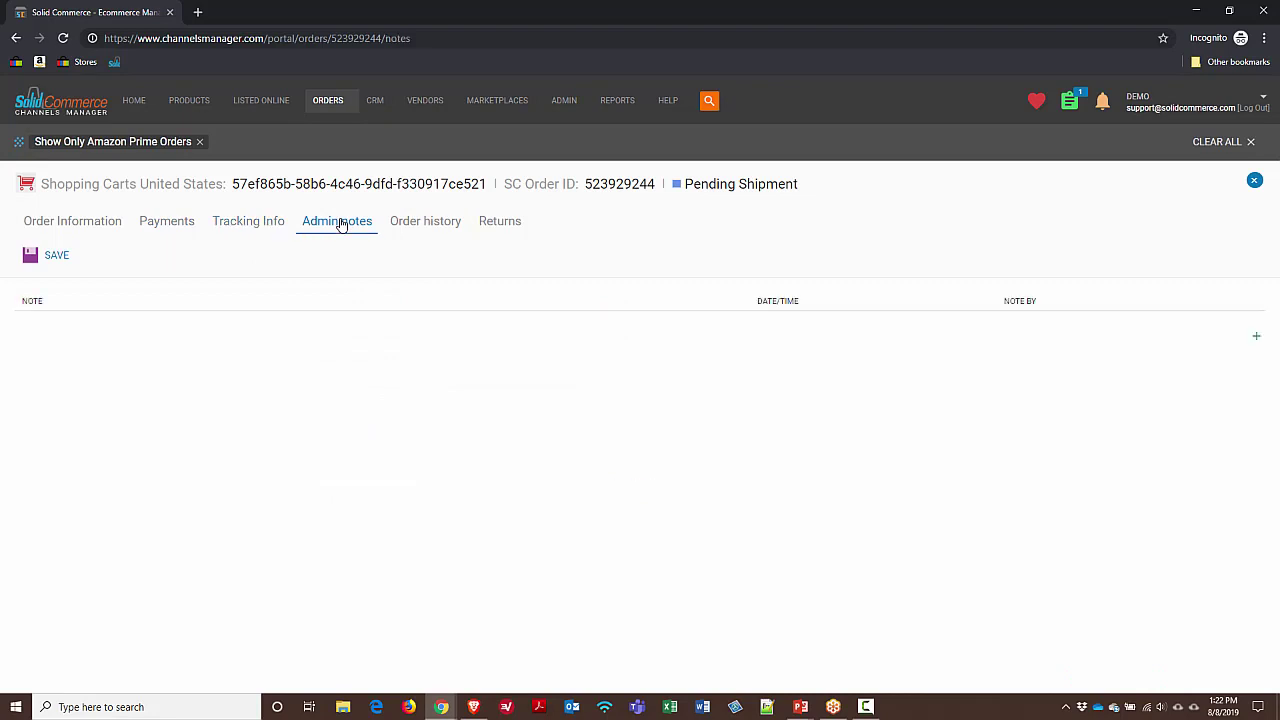
{"action": "left_click", "coordinate": [428, 230]}
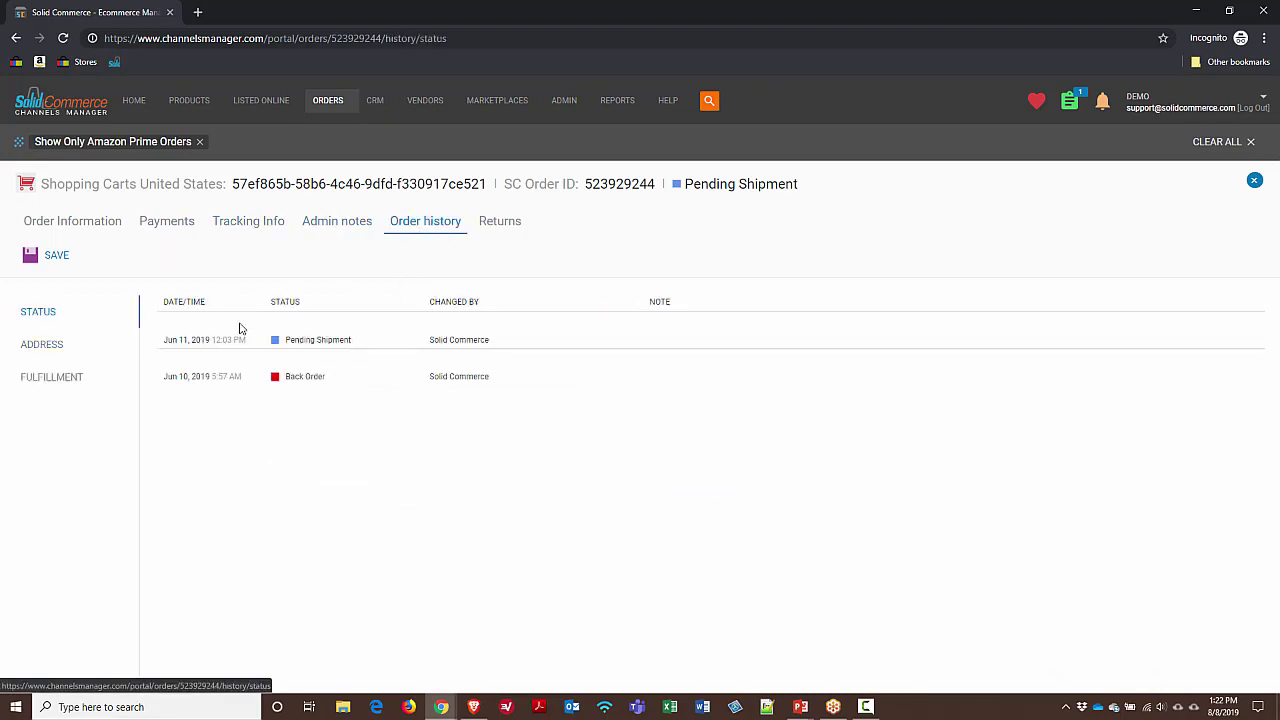
{"action": "left_click", "coordinate": [69, 351]}
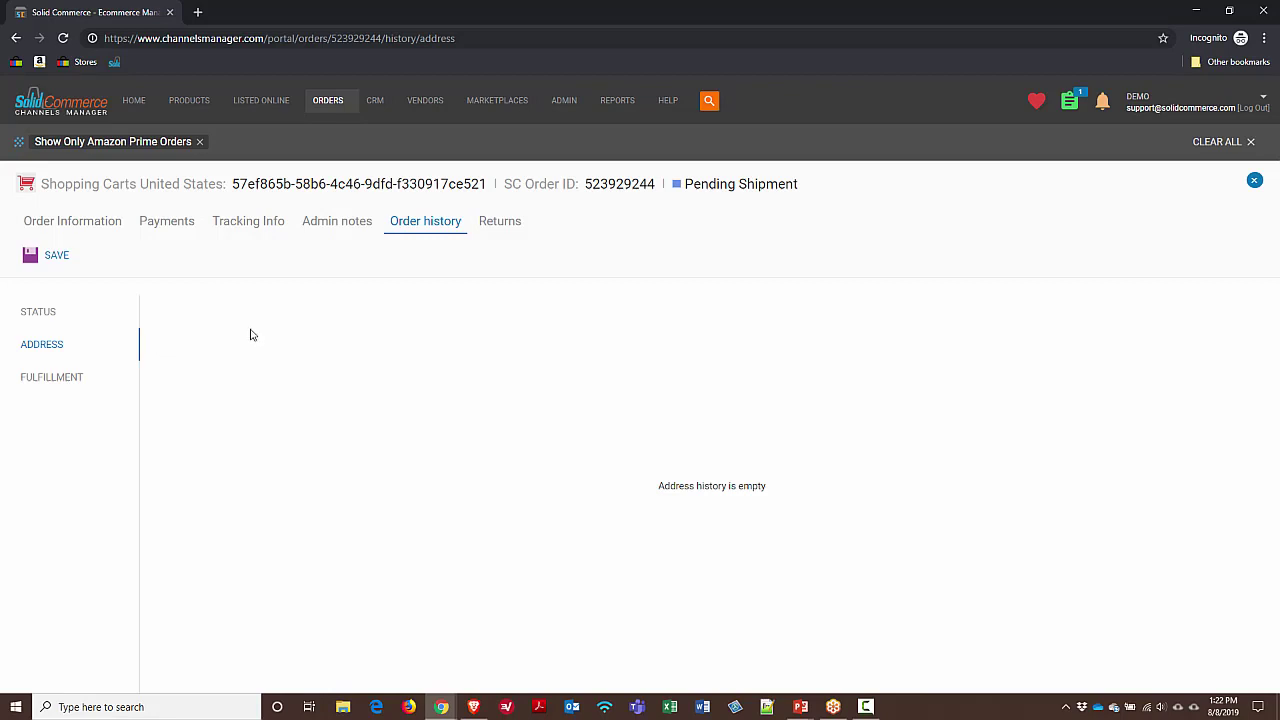
Close the order and clear the Show Only Amazon Prime Orders filter to list 3298 orders
{"action": "left_click", "coordinate": [1256, 180]}
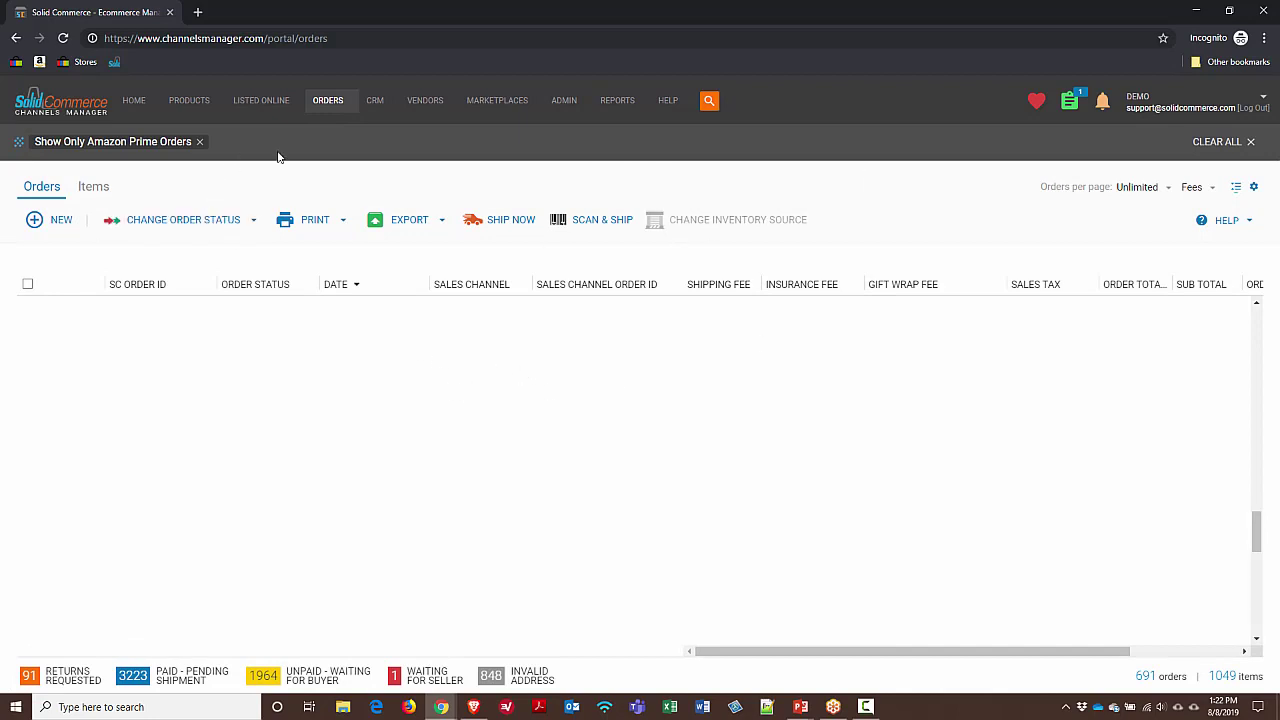
{"action": "left_click", "coordinate": [1247, 142]}
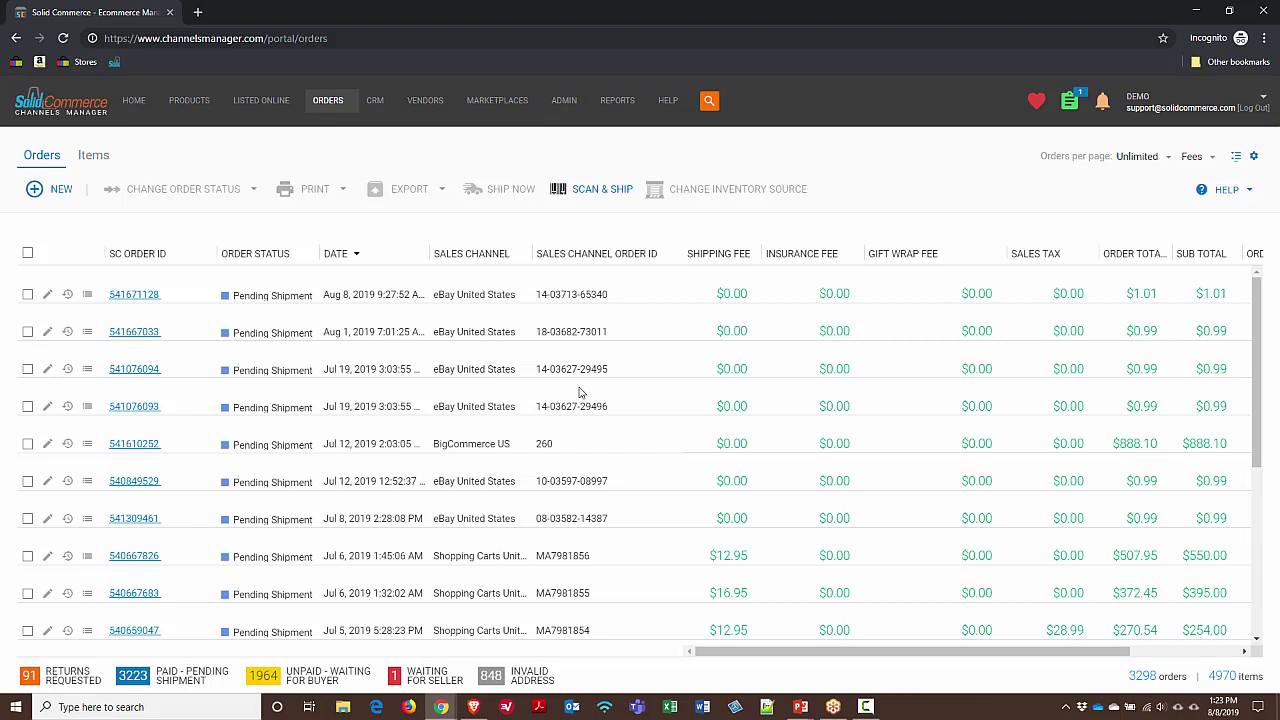
{"action": "left_click", "coordinate": [709, 100]}
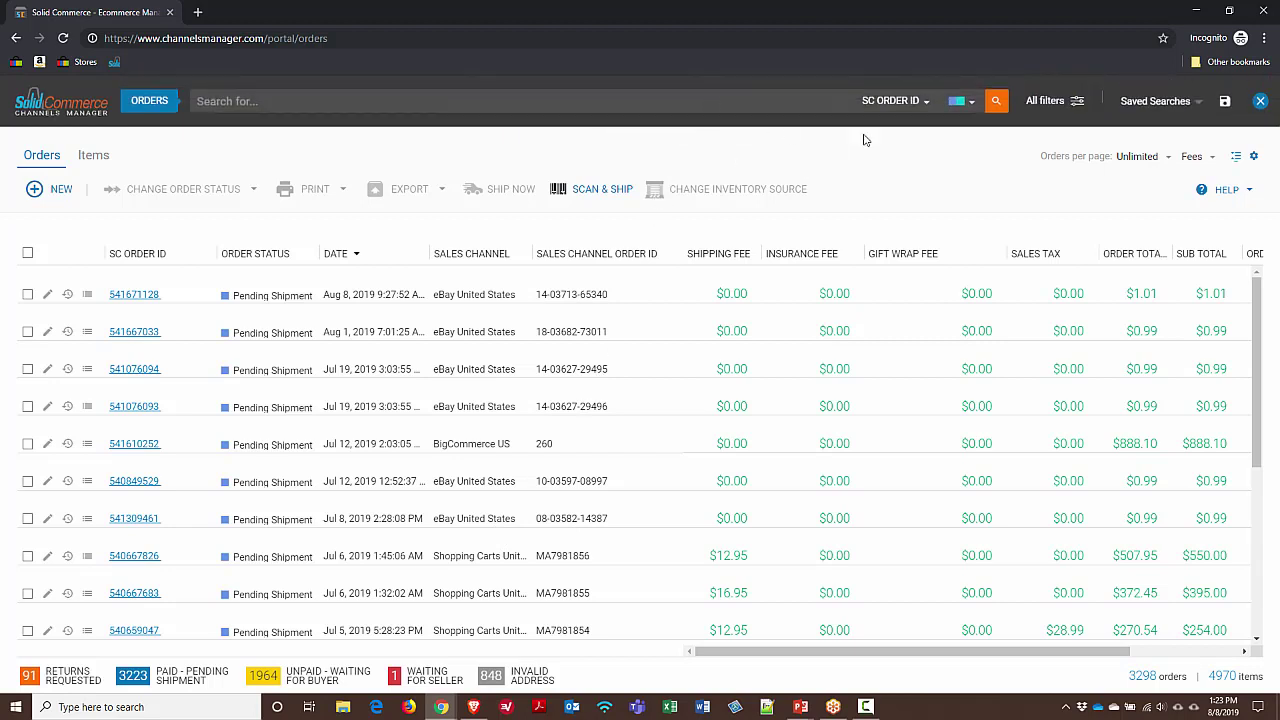
{"action": "left_click", "coordinate": [1050, 101]}
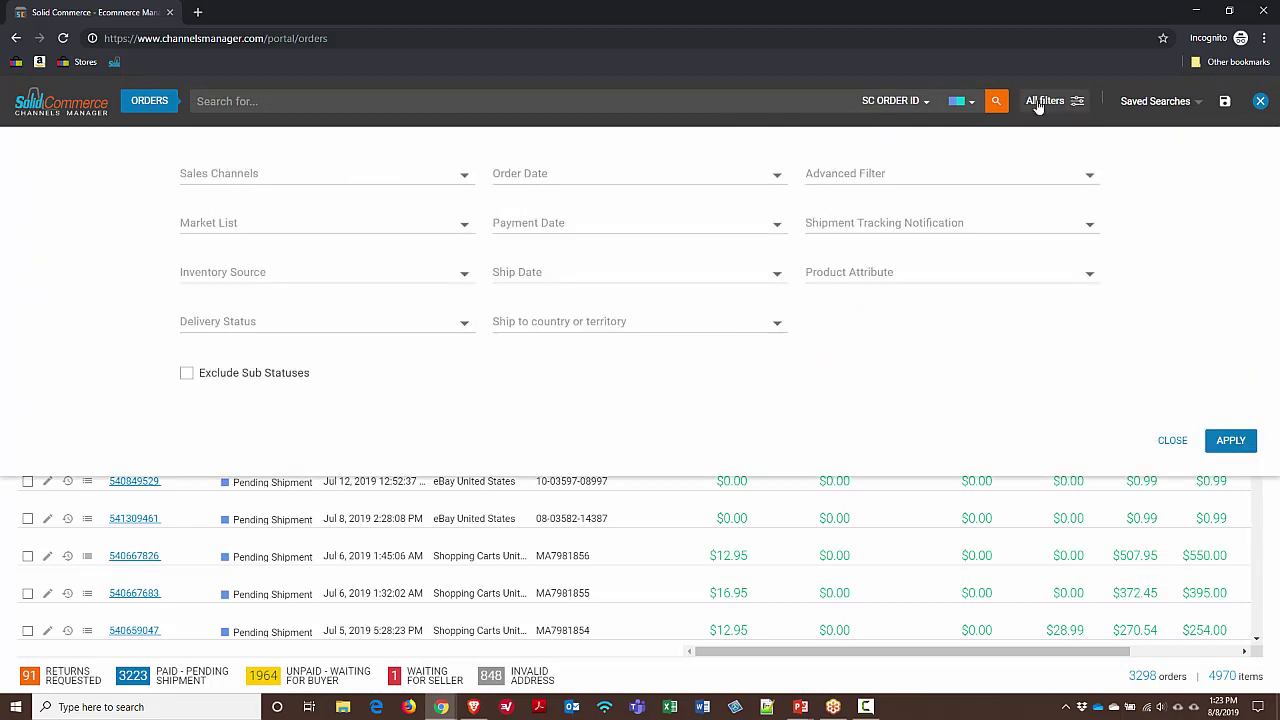
{"action": "left_click", "coordinate": [465, 178]}
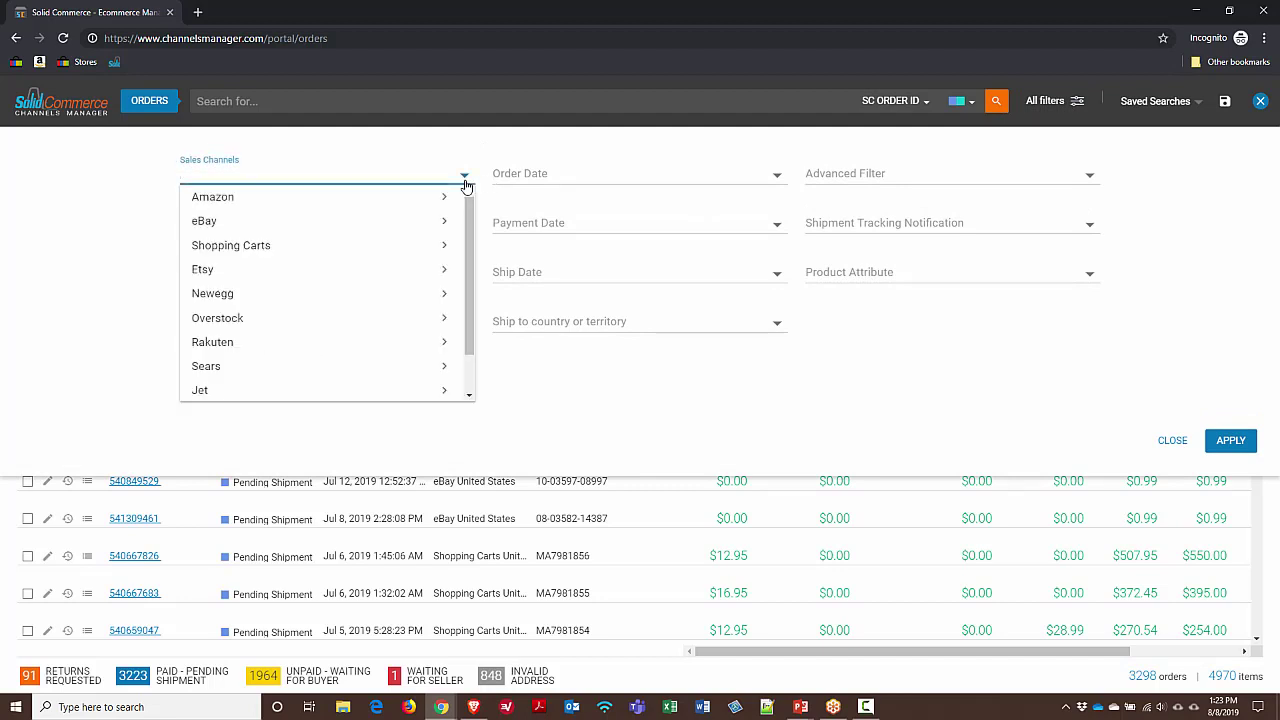
{"action": "left_click", "coordinate": [444, 246]}
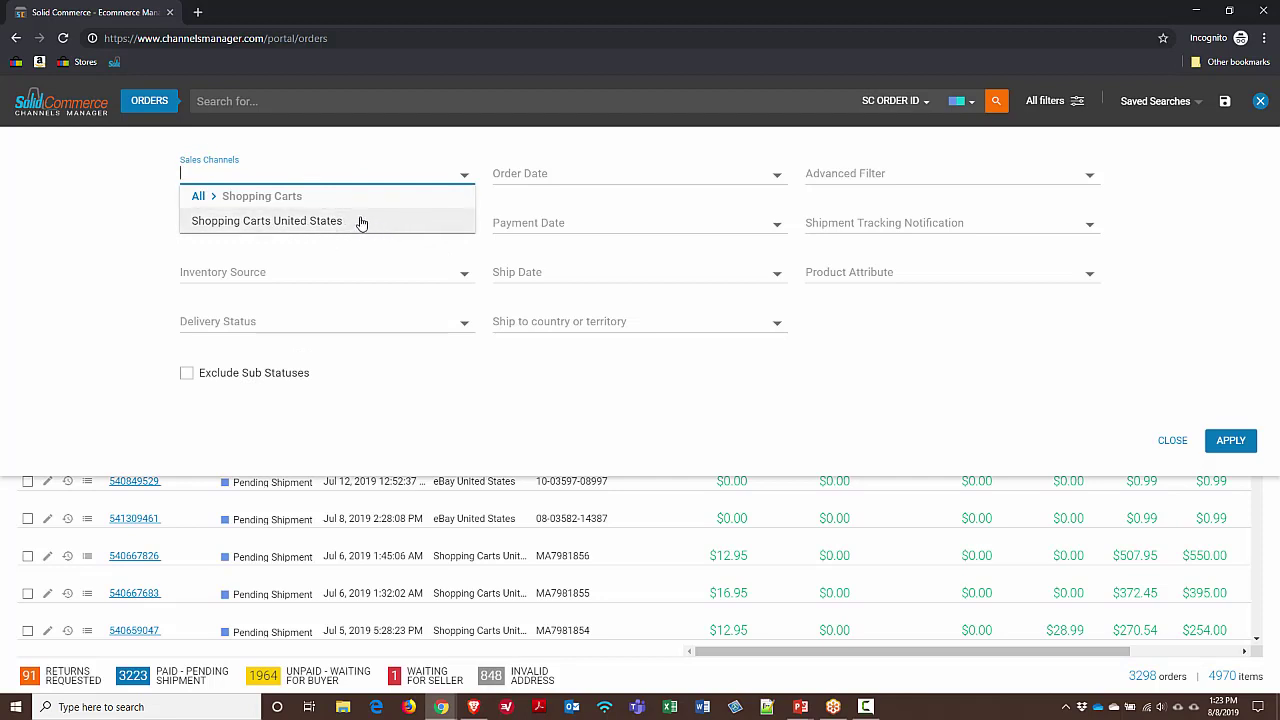
{"action": "left_click", "coordinate": [391, 154]}
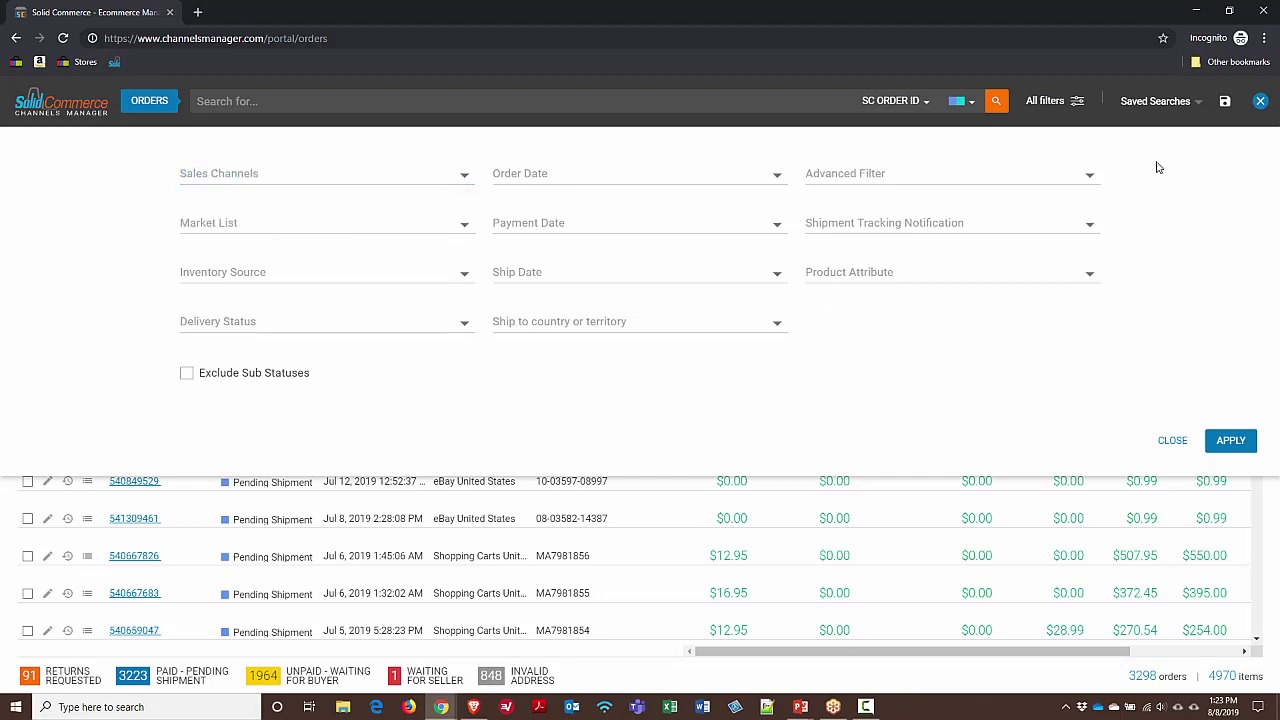
{"action": "left_click", "coordinate": [1262, 103]}
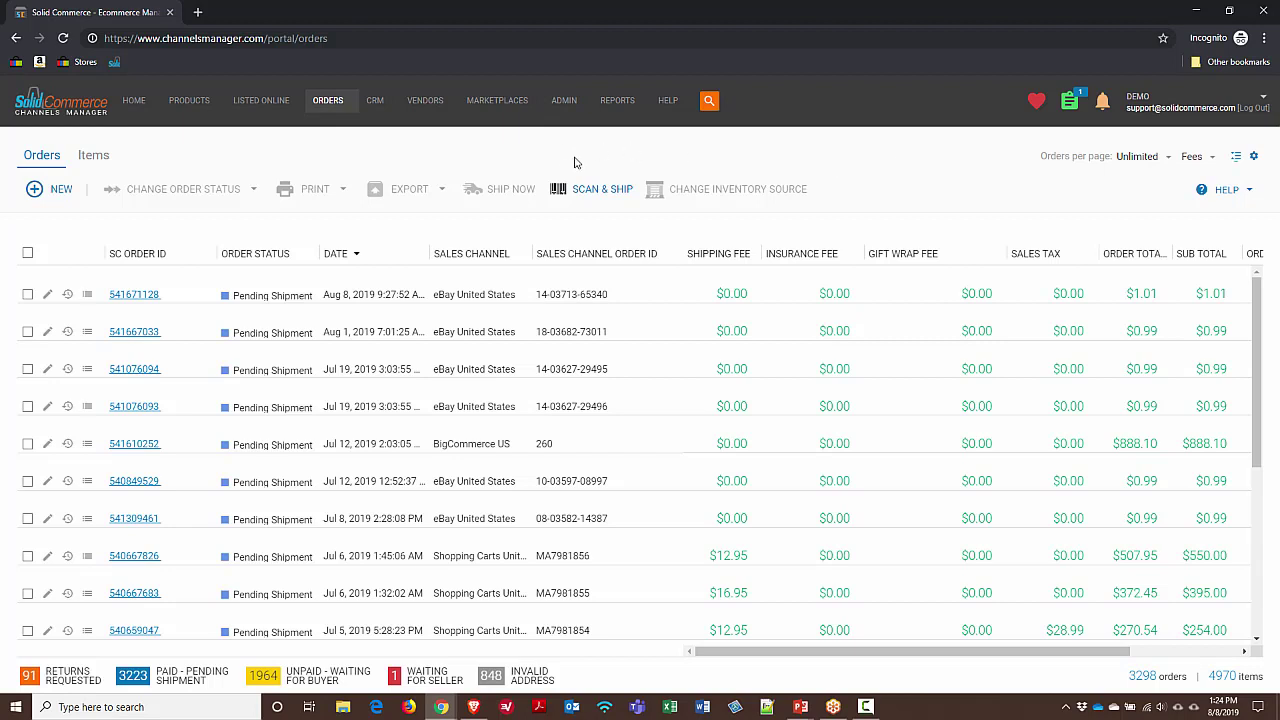
Check the Aug 8 and Aug 1 orders, preview Print options, then list the available order statuses
{"action": "left_click", "coordinate": [28, 294]}
{"action": "left_click", "coordinate": [28, 331]}
{"action": "left_click", "coordinate": [320, 190]}
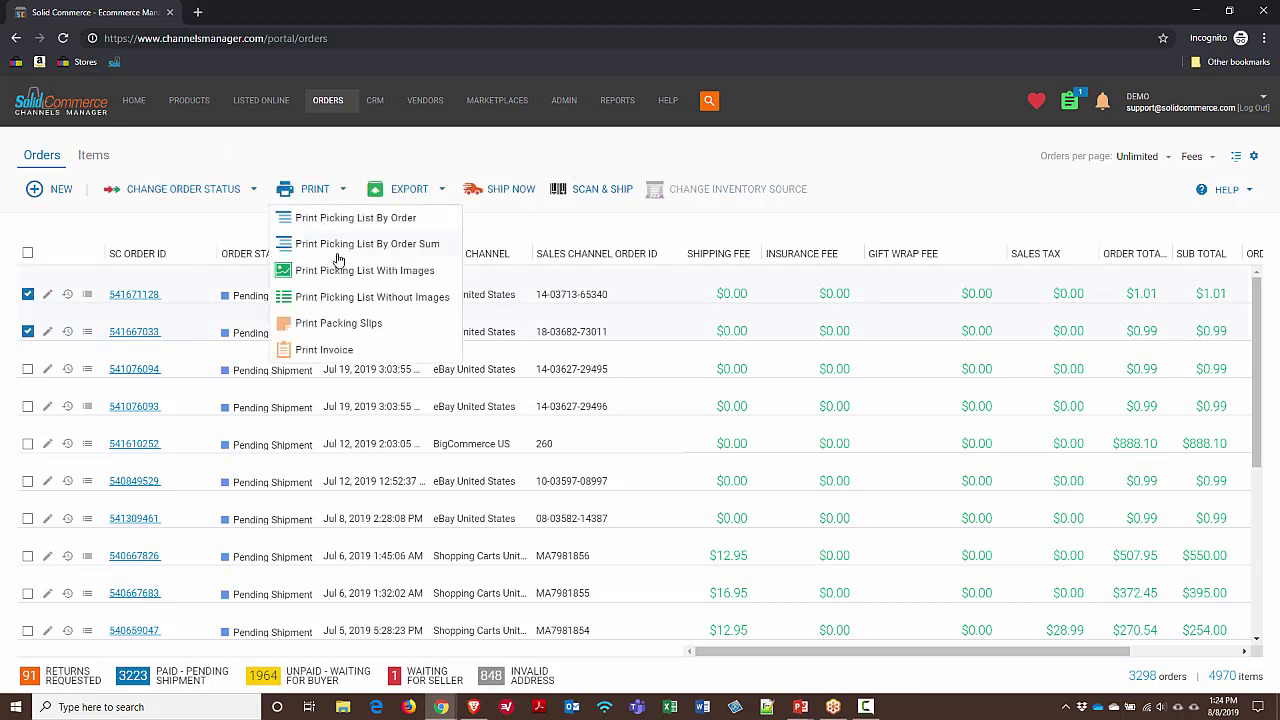
{"action": "left_click", "coordinate": [573, 230]}
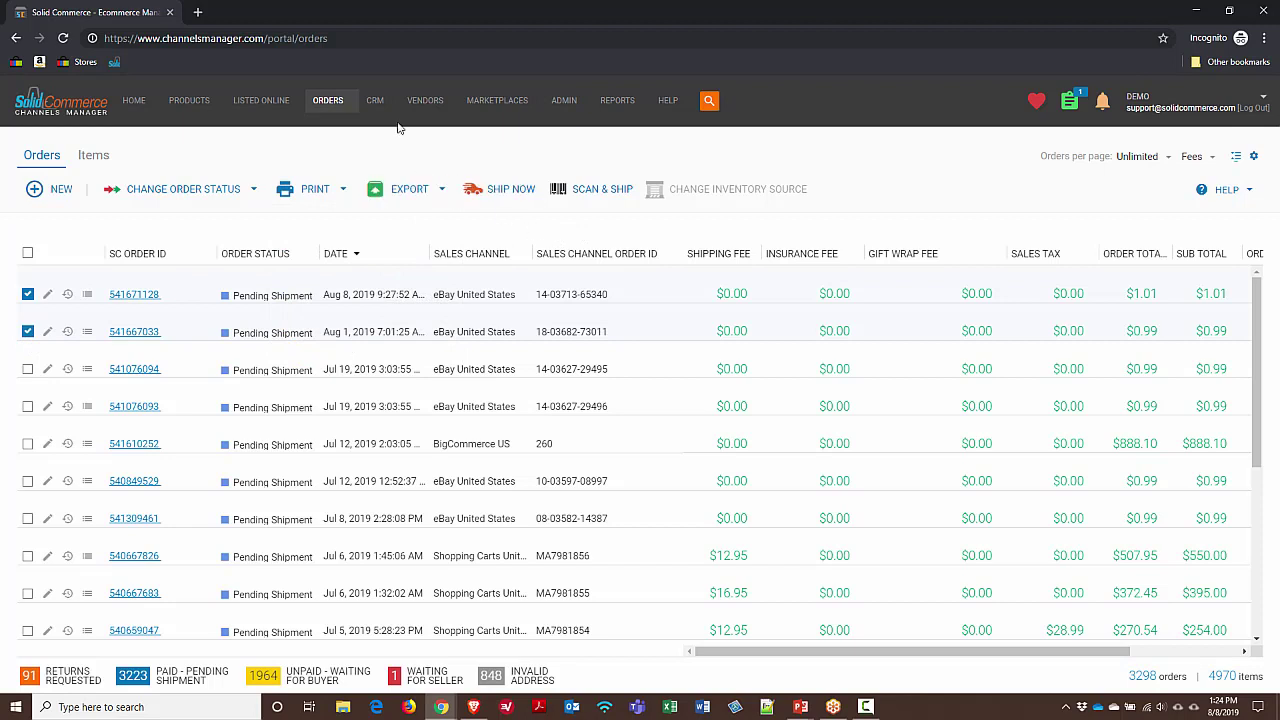
{"action": "mouse_move", "coordinate": [338, 118]}
{"action": "left_click", "coordinate": [250, 190]}
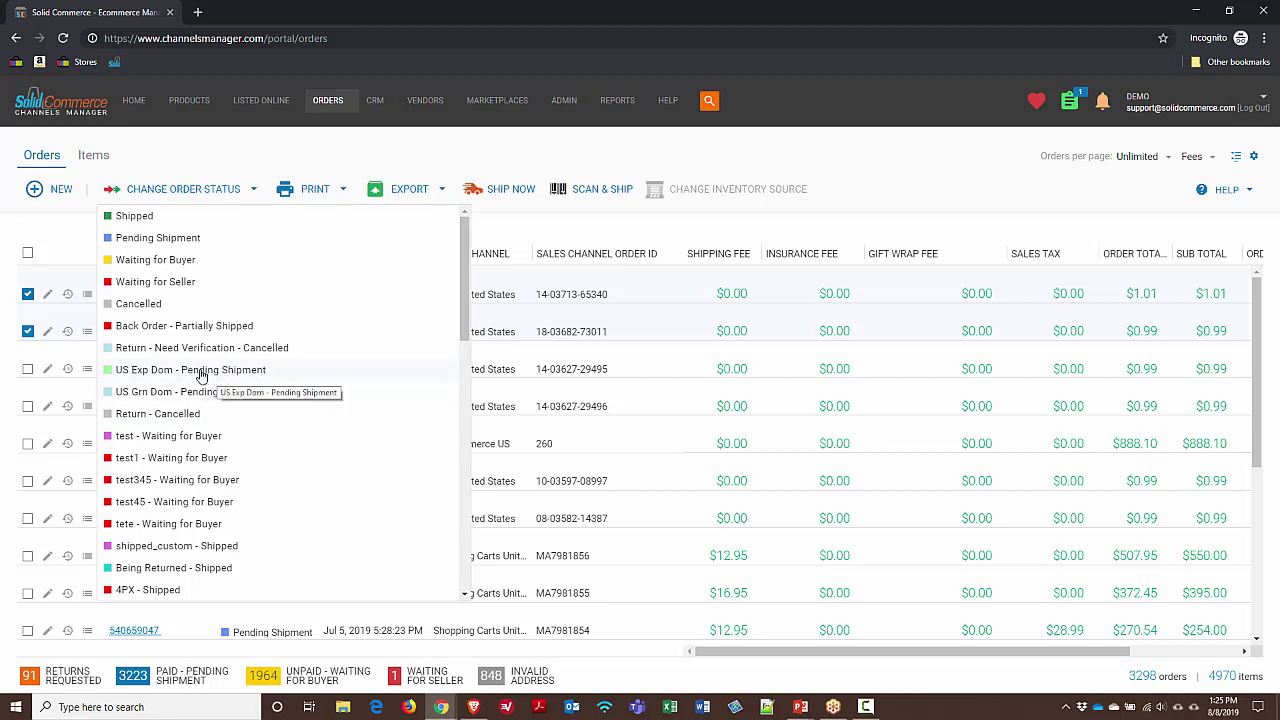
Uncheck the Aug 8 and Aug 1 orders and copy the July 12 eBay order's ID
{"action": "left_click", "coordinate": [612, 228]}
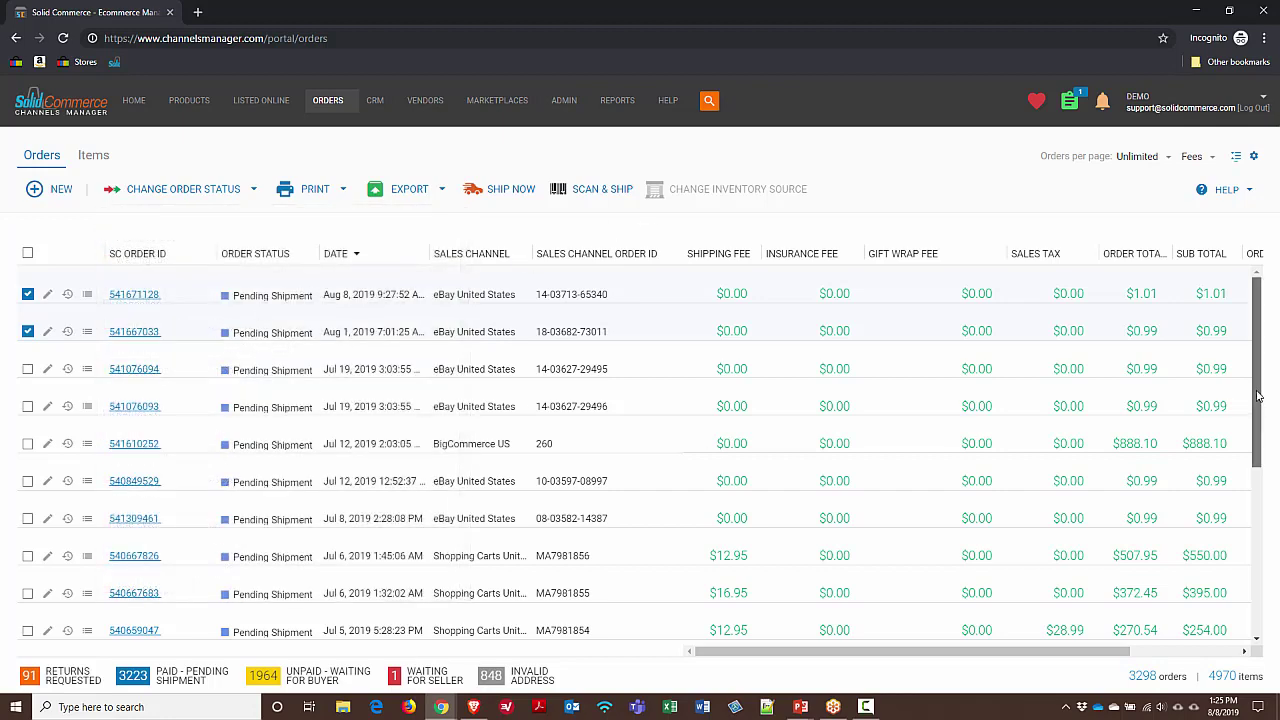
{"action": "left_click", "coordinate": [27, 294]}
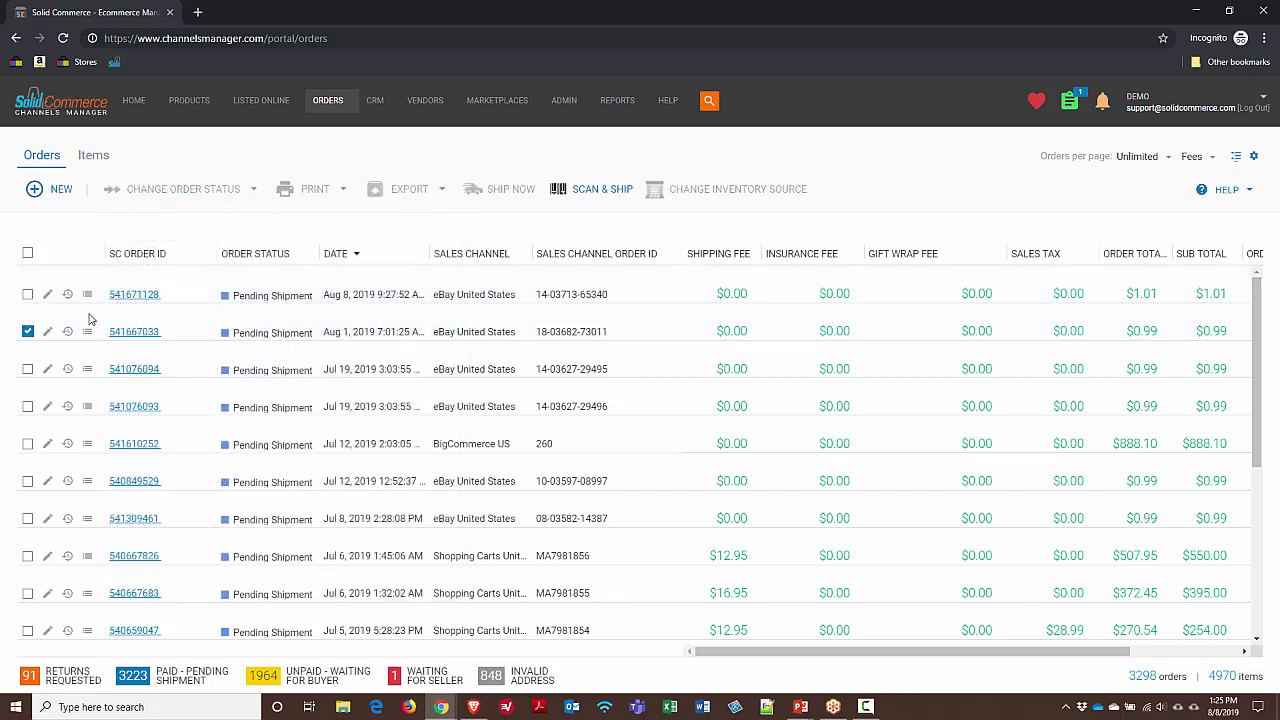
{"action": "left_click", "coordinate": [27, 331]}
{"action": "left_click_drag", "start_coordinate": [160, 480], "coordinate": [108, 482]}
{"action": "right_click", "coordinate": [130, 490]}
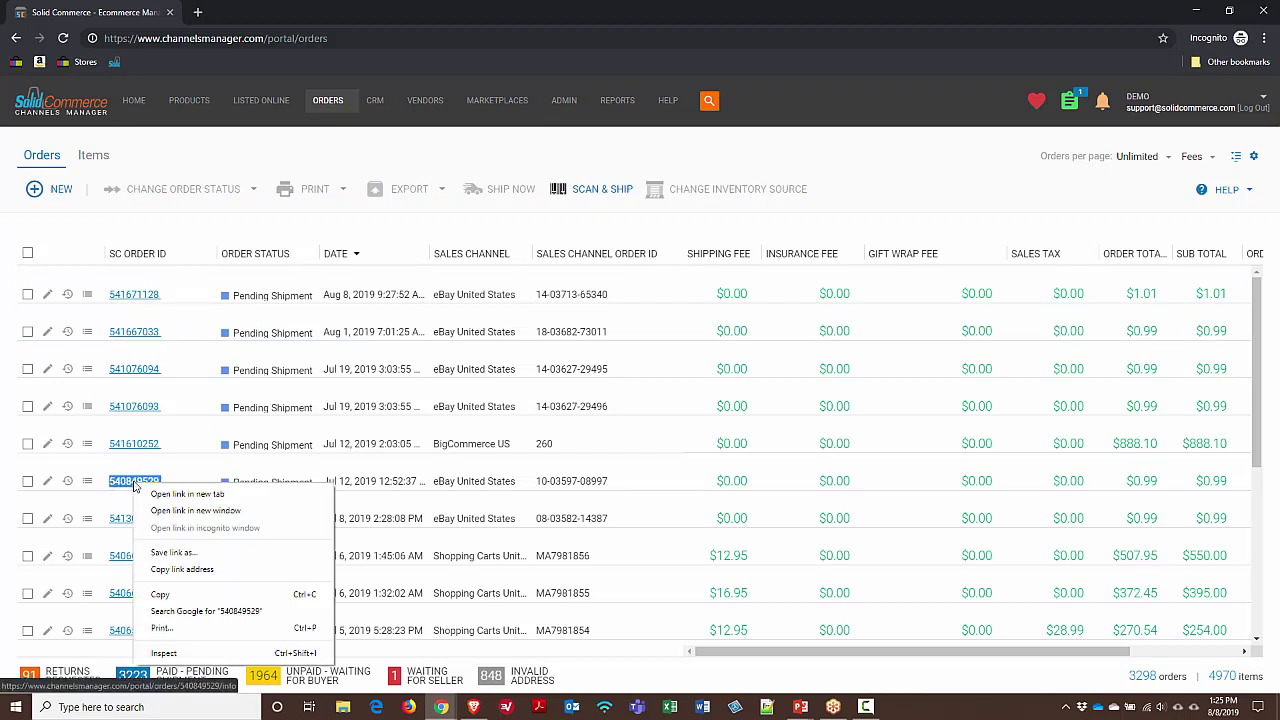
{"action": "left_click", "coordinate": [172, 593]}
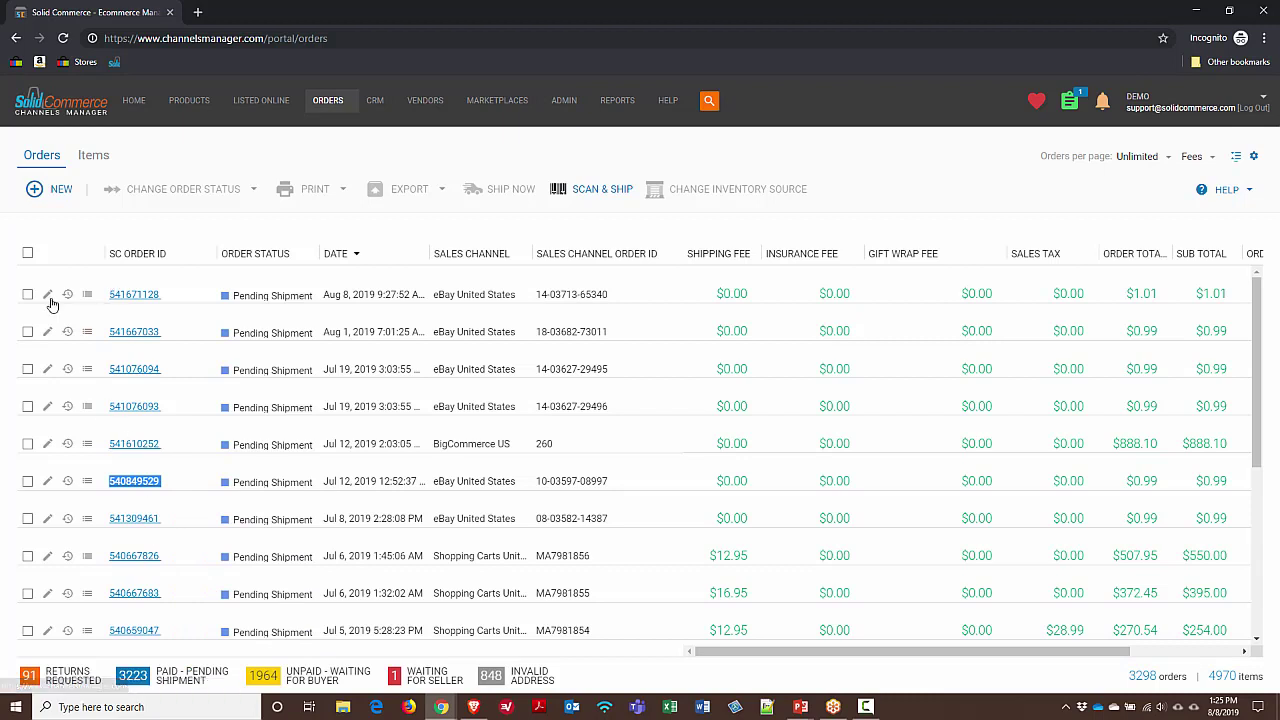
Check the July 12 eBay order and choose US Grn Dom - Pending Shipment as its status
{"action": "left_click", "coordinate": [27, 481]}
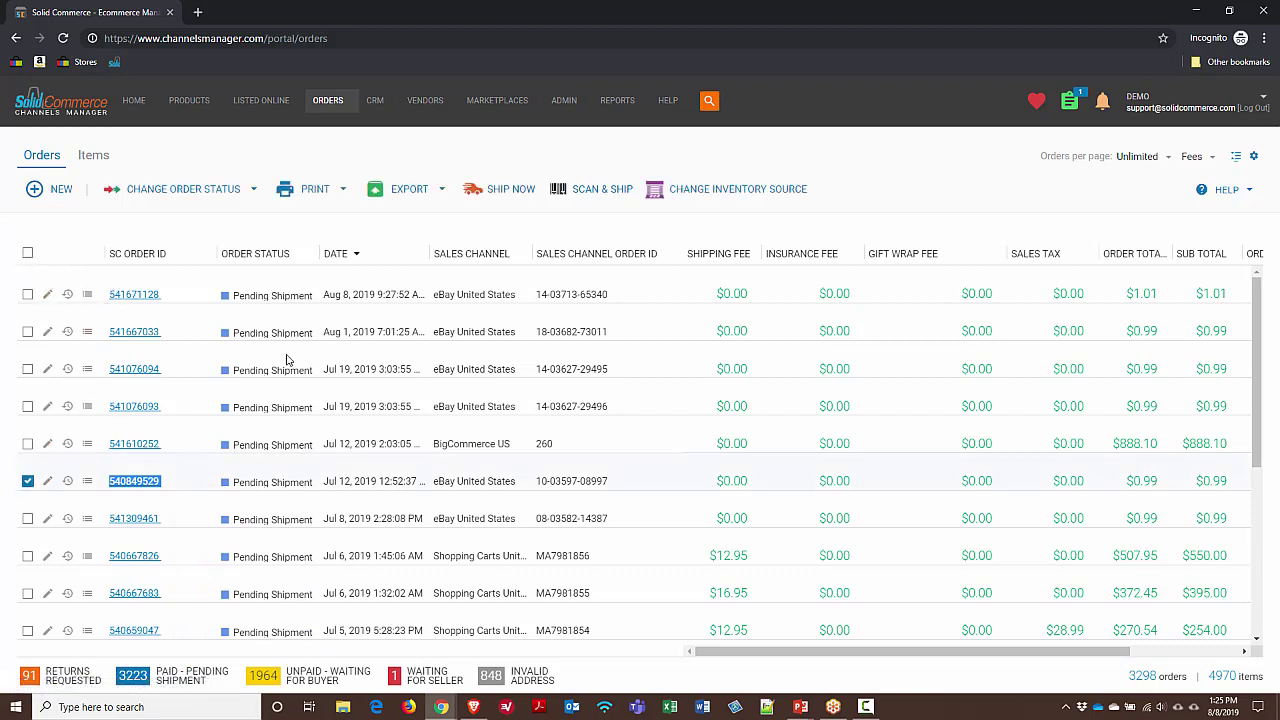
{"action": "left_click", "coordinate": [238, 198]}
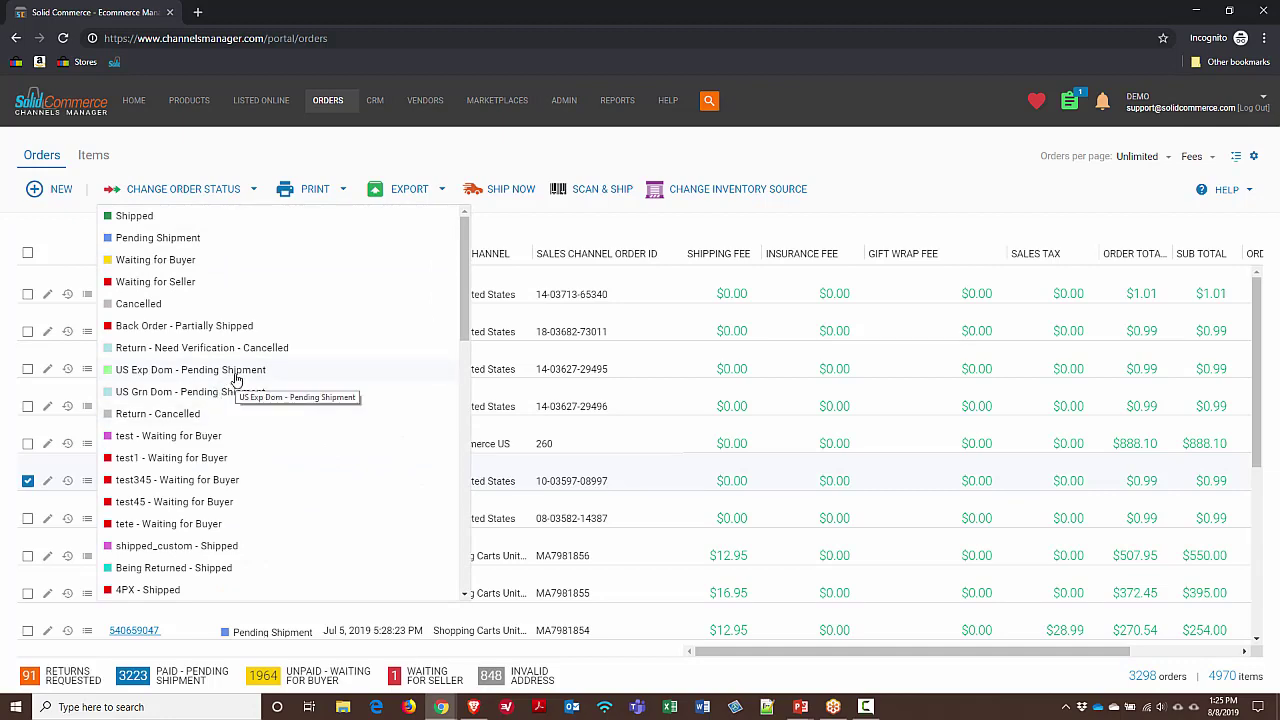
{"action": "left_click", "coordinate": [236, 395]}
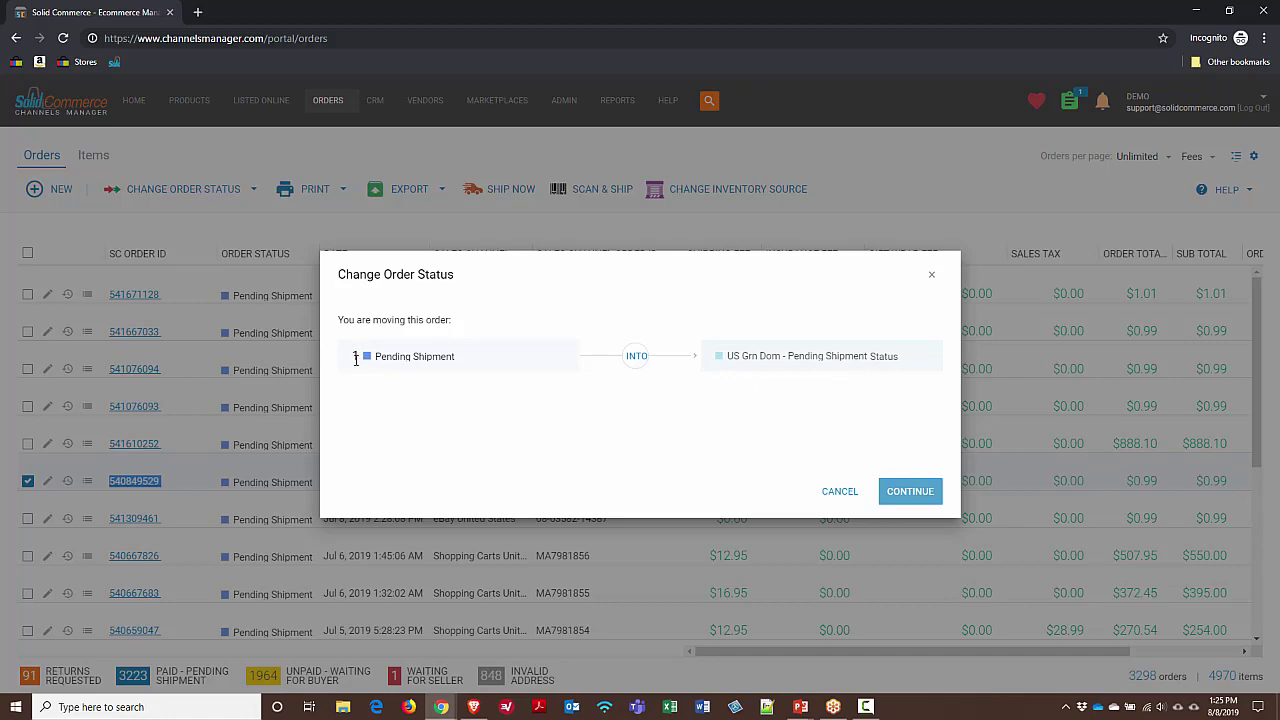
Continue the status change so the July 12 eBay order becomes US Grn Dom - Pending Shipment
{"action": "left_click", "coordinate": [909, 491]}
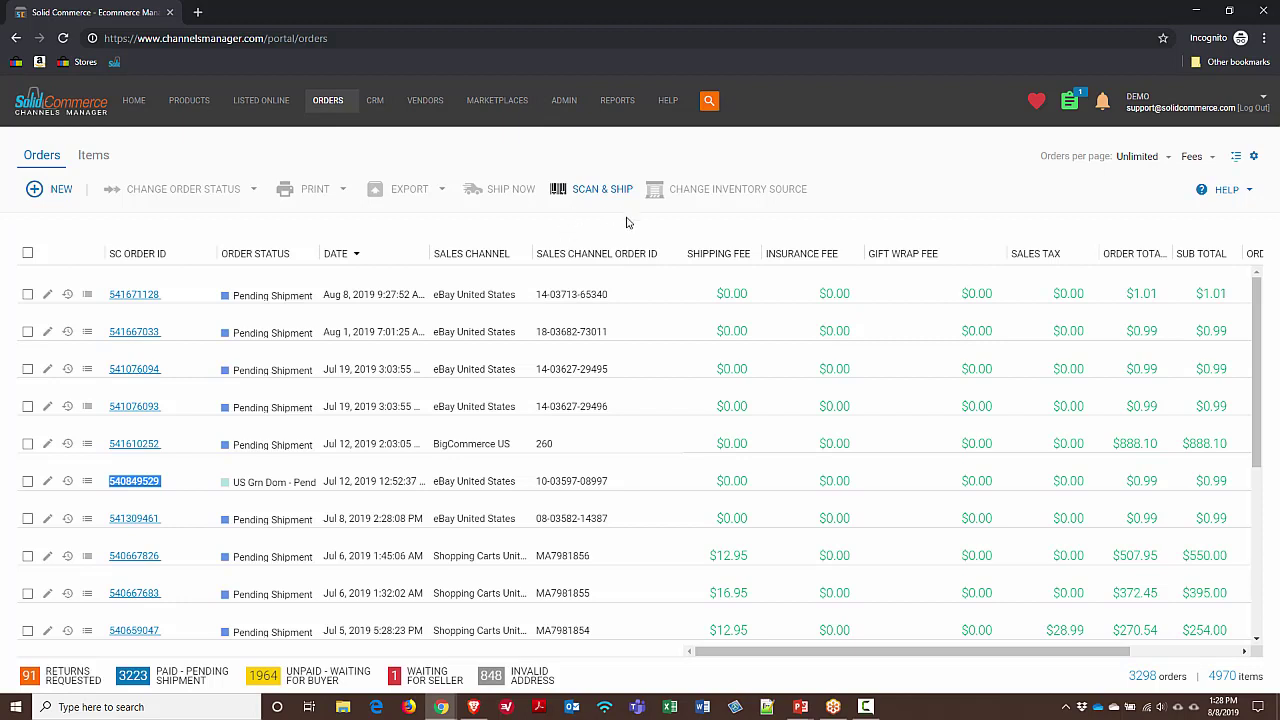
{"action": "mouse_move", "coordinate": [564, 100]}
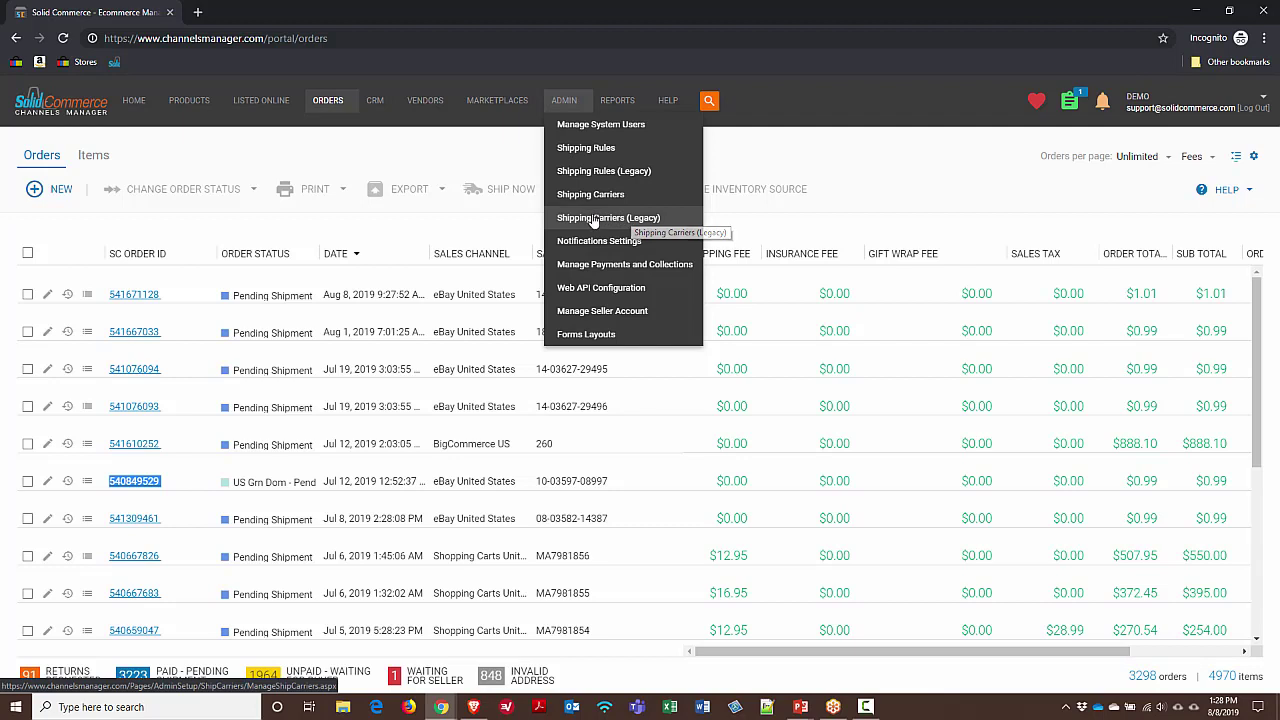
Open Admin > Shipping Carriers in a new tab and preview the new-profile carrier list, then cancel
{"action": "middle_click", "coordinate": [591, 196]}
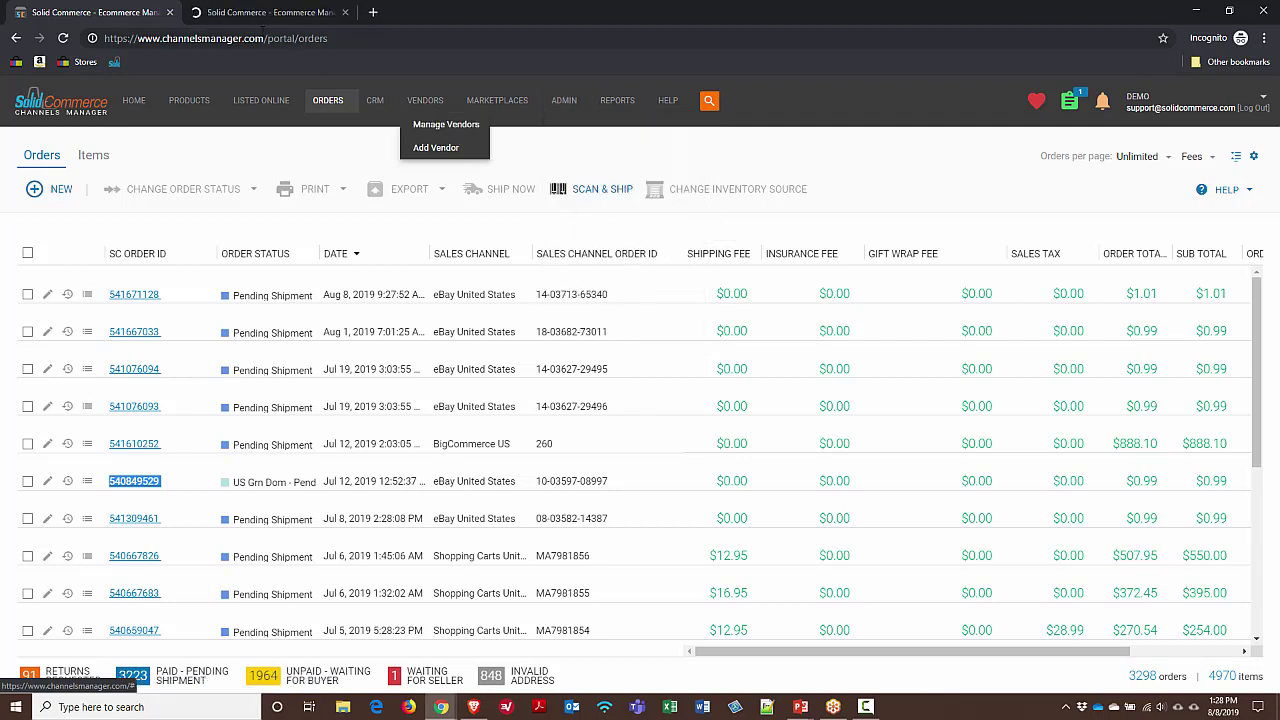
{"action": "left_click", "coordinate": [266, 14]}
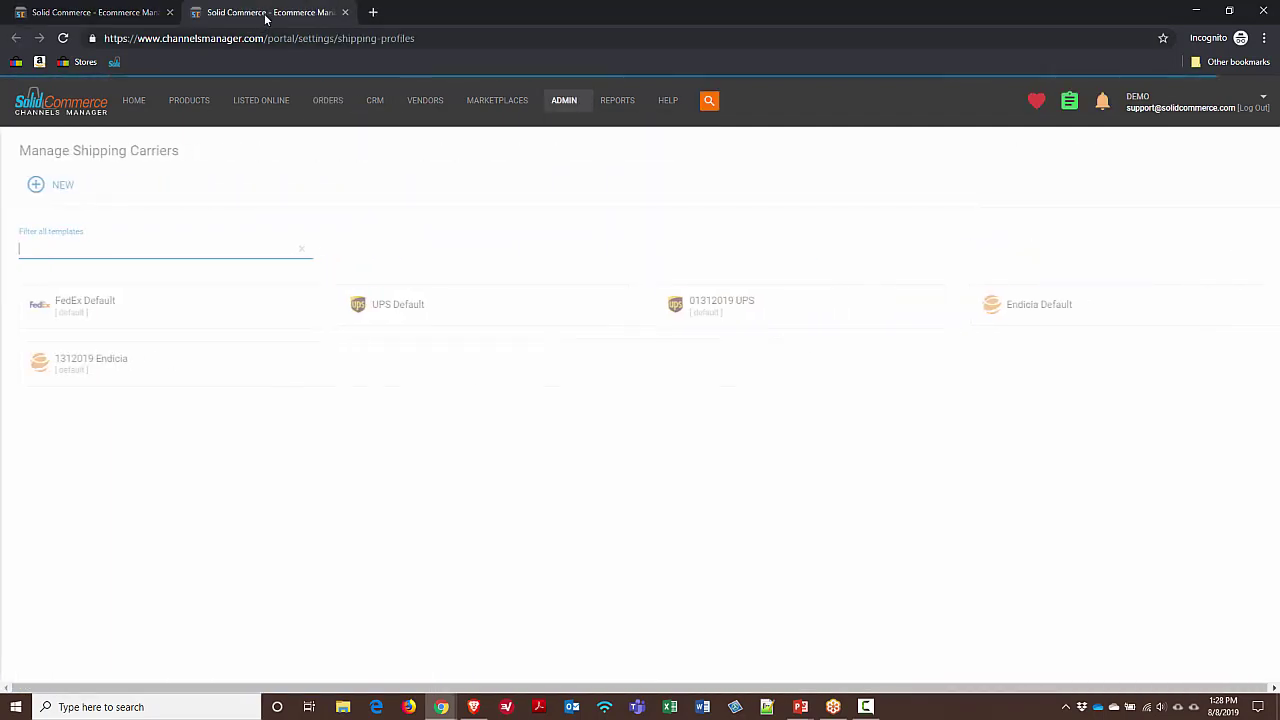
{"action": "left_click", "coordinate": [60, 187]}
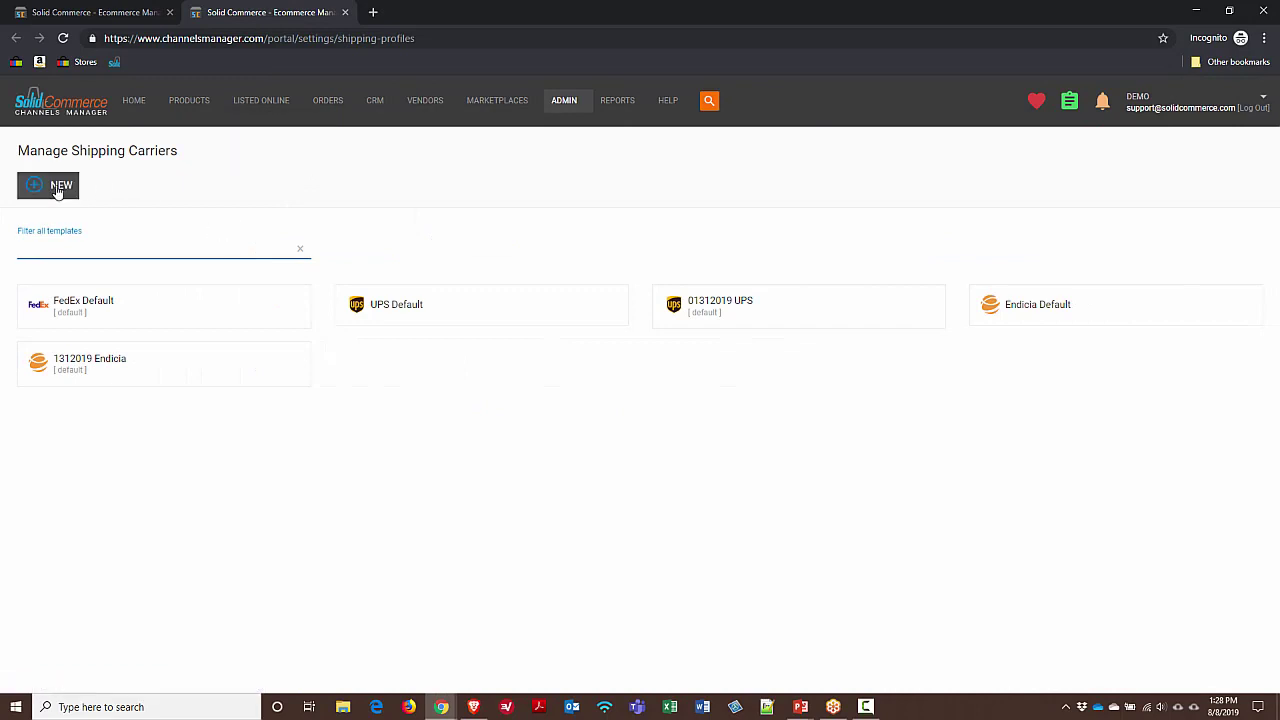
{"action": "left_click", "coordinate": [647, 347]}
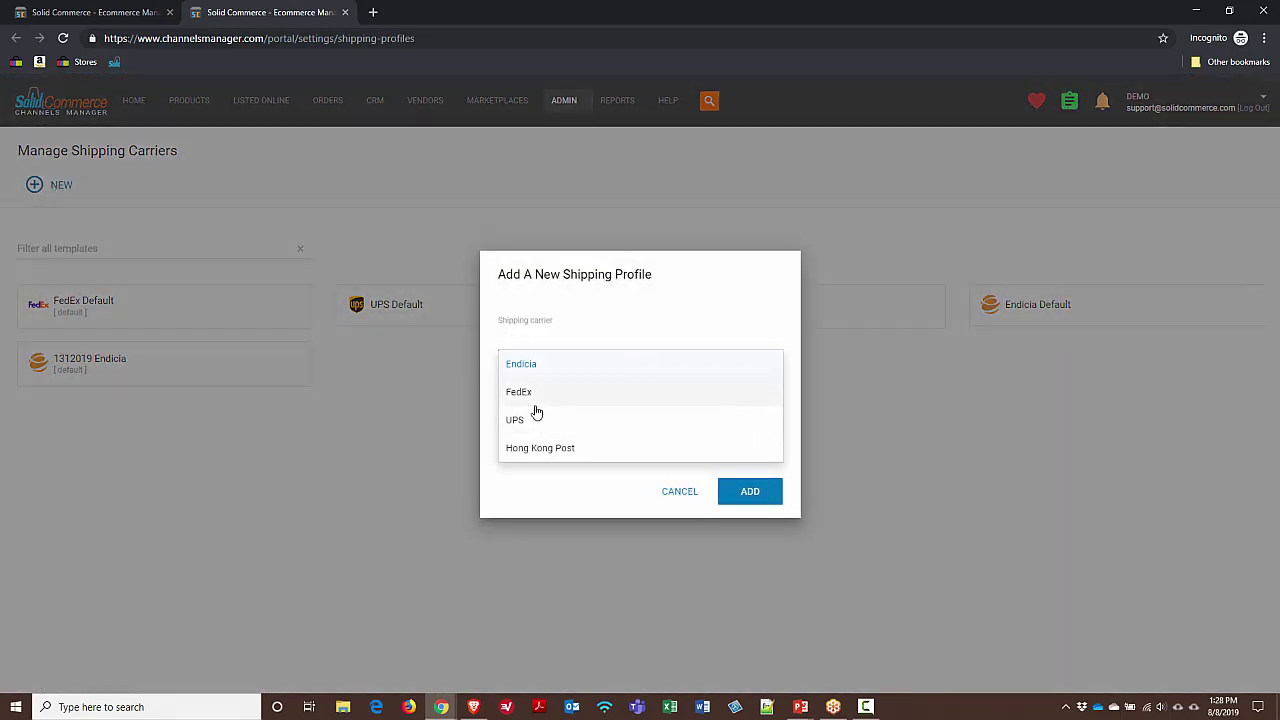
{"action": "left_click", "coordinate": [678, 496]}
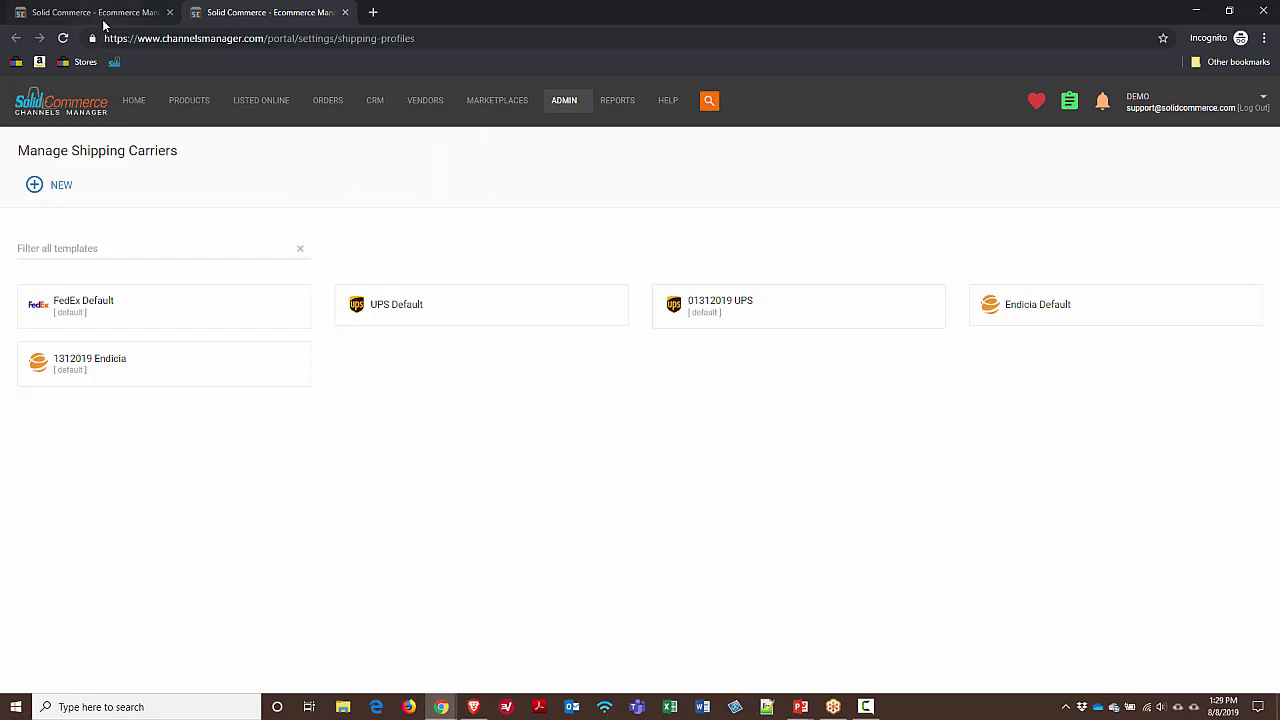
Return to the Orders tab where the July 12 eBay order shows US Grn Dom status
{"action": "left_click", "coordinate": [104, 17]}
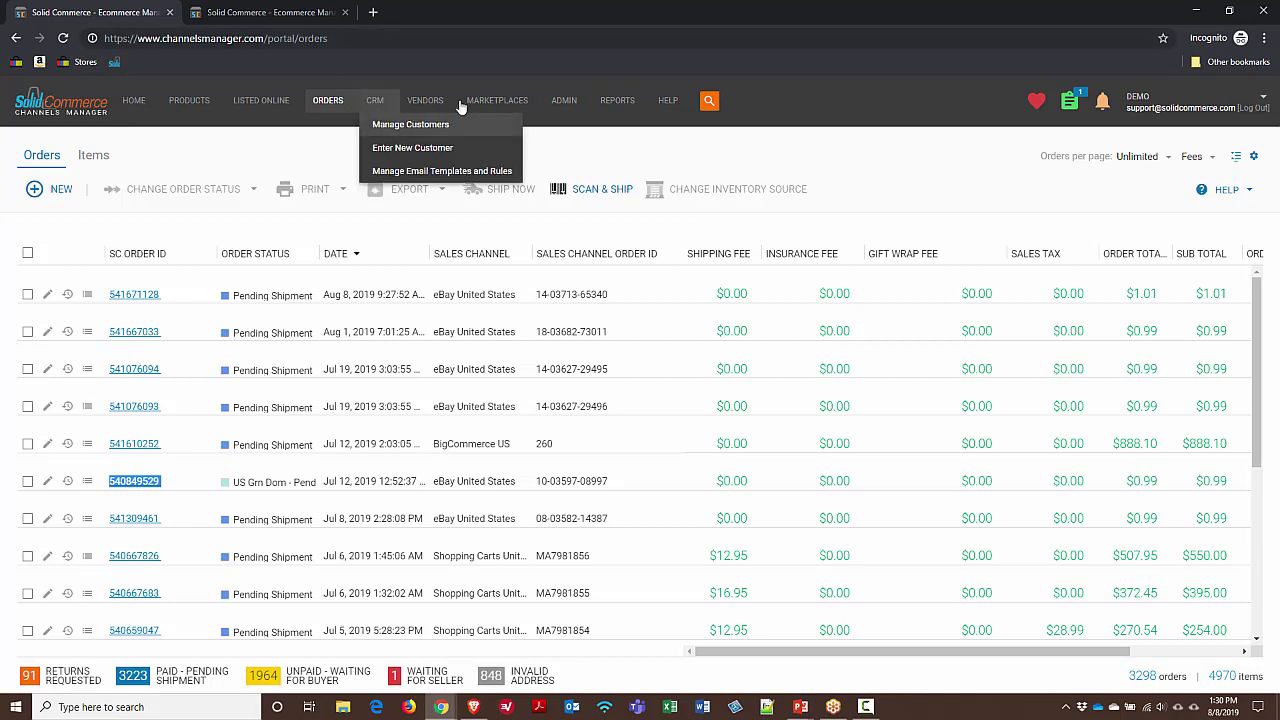
Open Shipping Carriers in a new tab and start a new USPS profile using Endicia Label Server
{"action": "mouse_move", "coordinate": [519, 104]}
{"action": "mouse_move", "coordinate": [564, 101]}
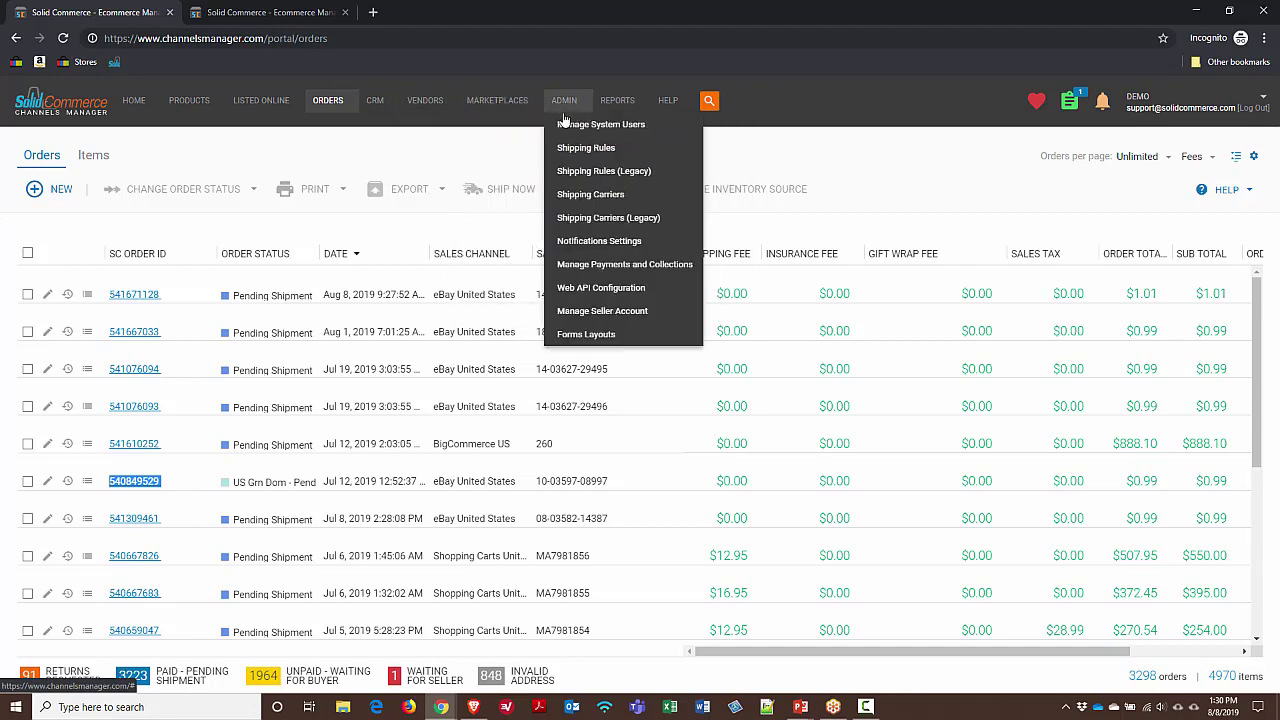
{"action": "middle_click", "coordinate": [625, 217]}
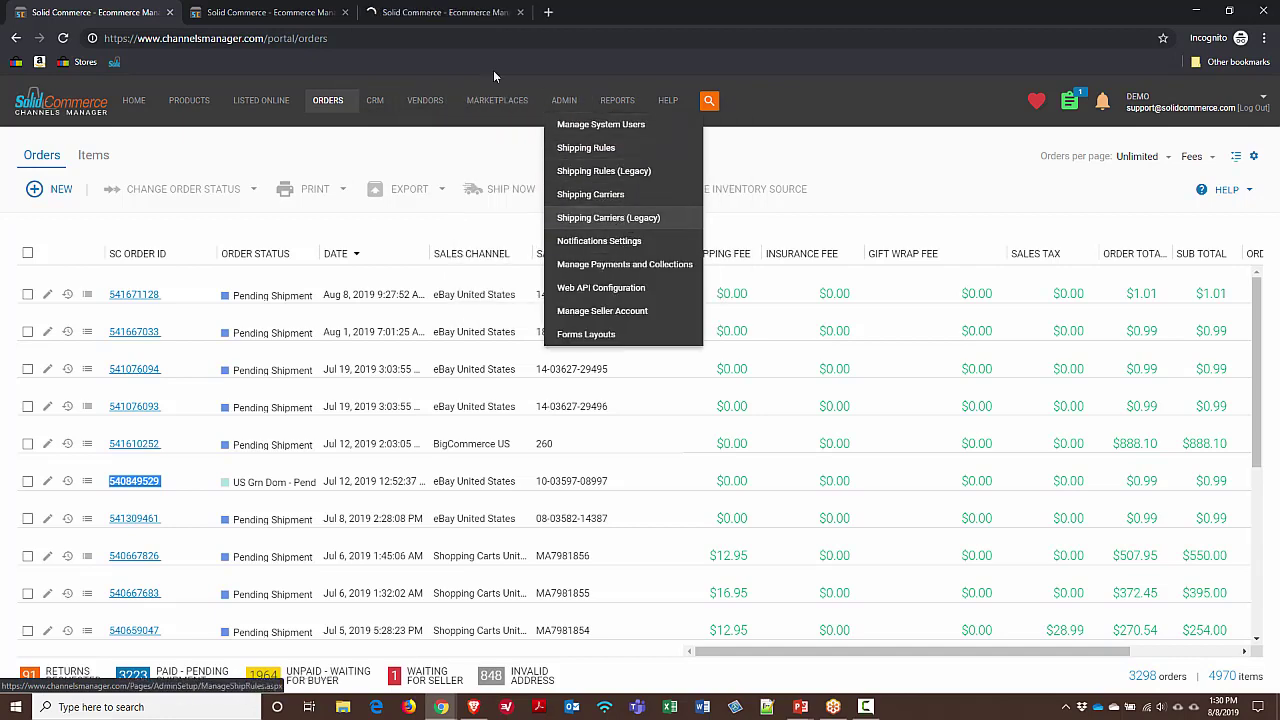
{"action": "left_click", "coordinate": [478, 15]}
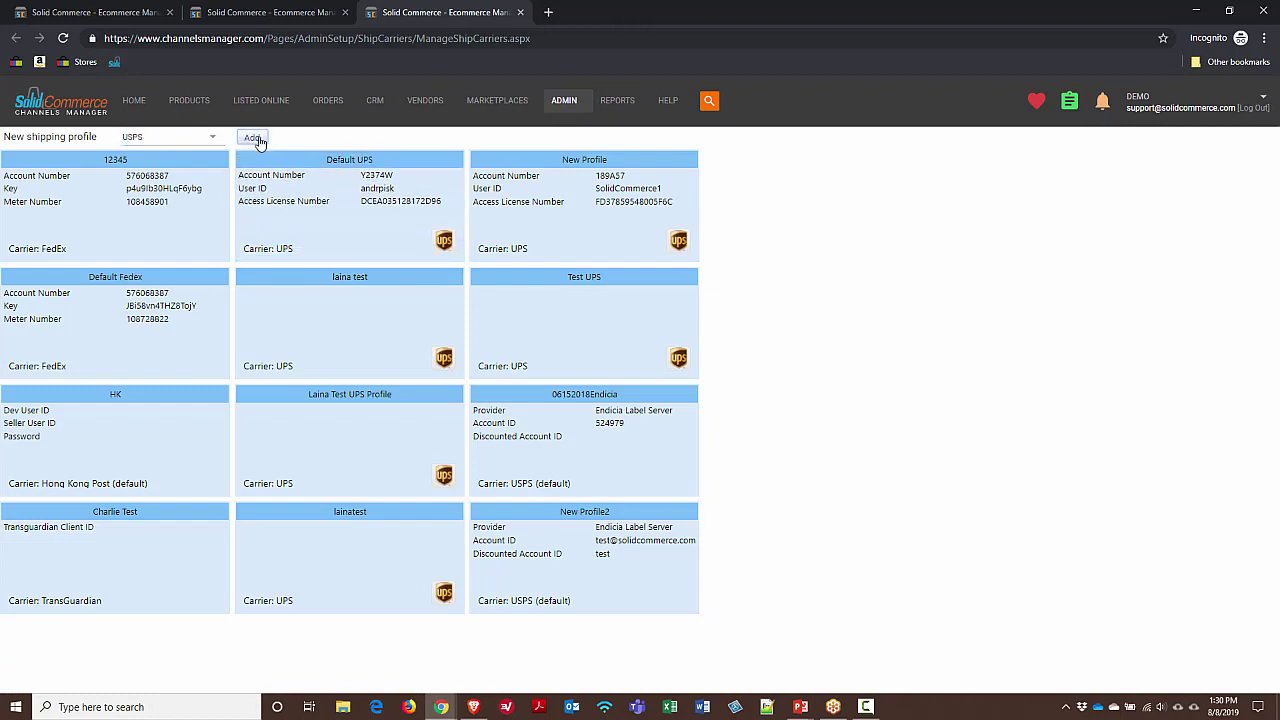
{"action": "left_click", "coordinate": [254, 139]}
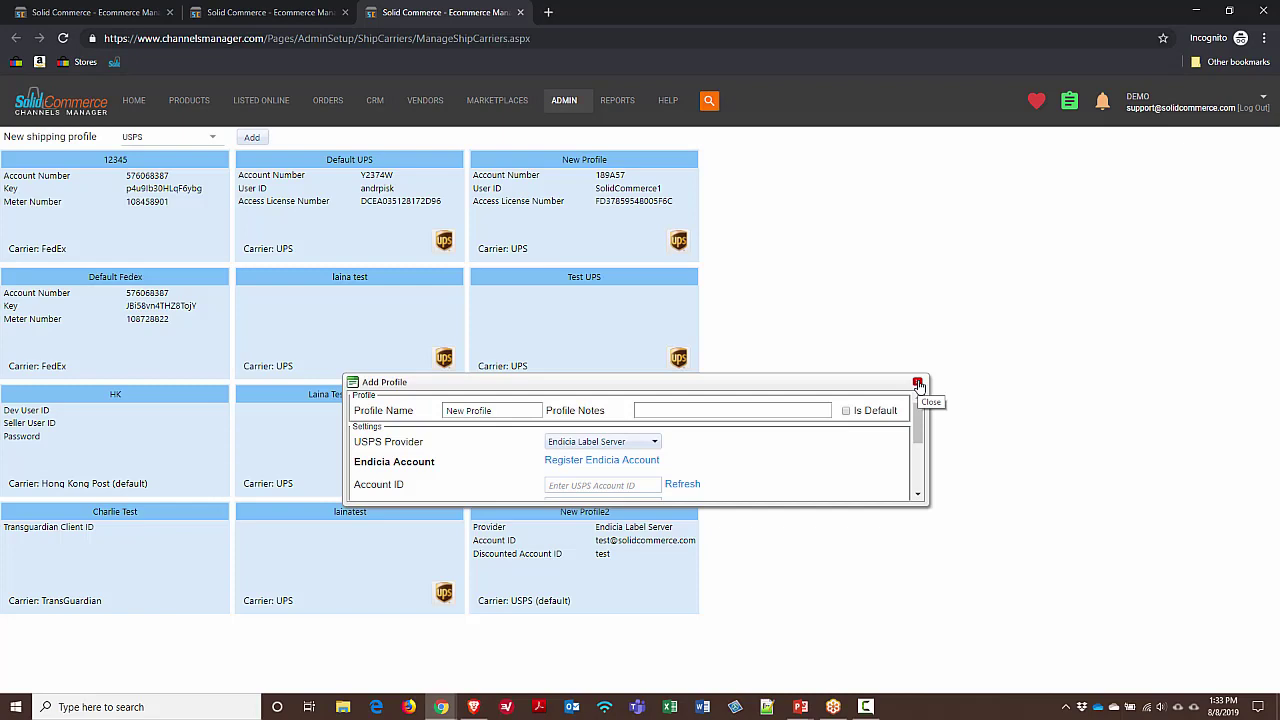
Close the unsaved USPS profile form to return to the FedEx, UPS, USPS, Hong Kong Post and TransGuardian cards
{"action": "left_click", "coordinate": [918, 384]}
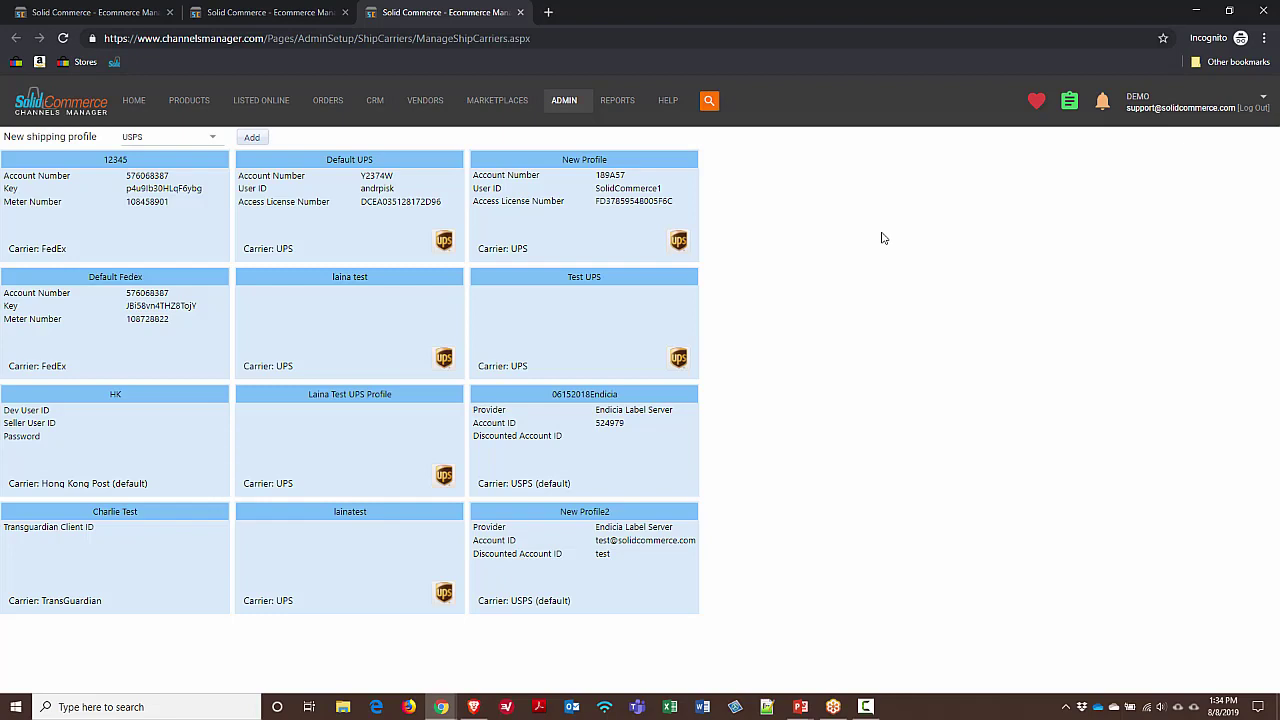
{"action": "mouse_move", "coordinate": [572, 106]}
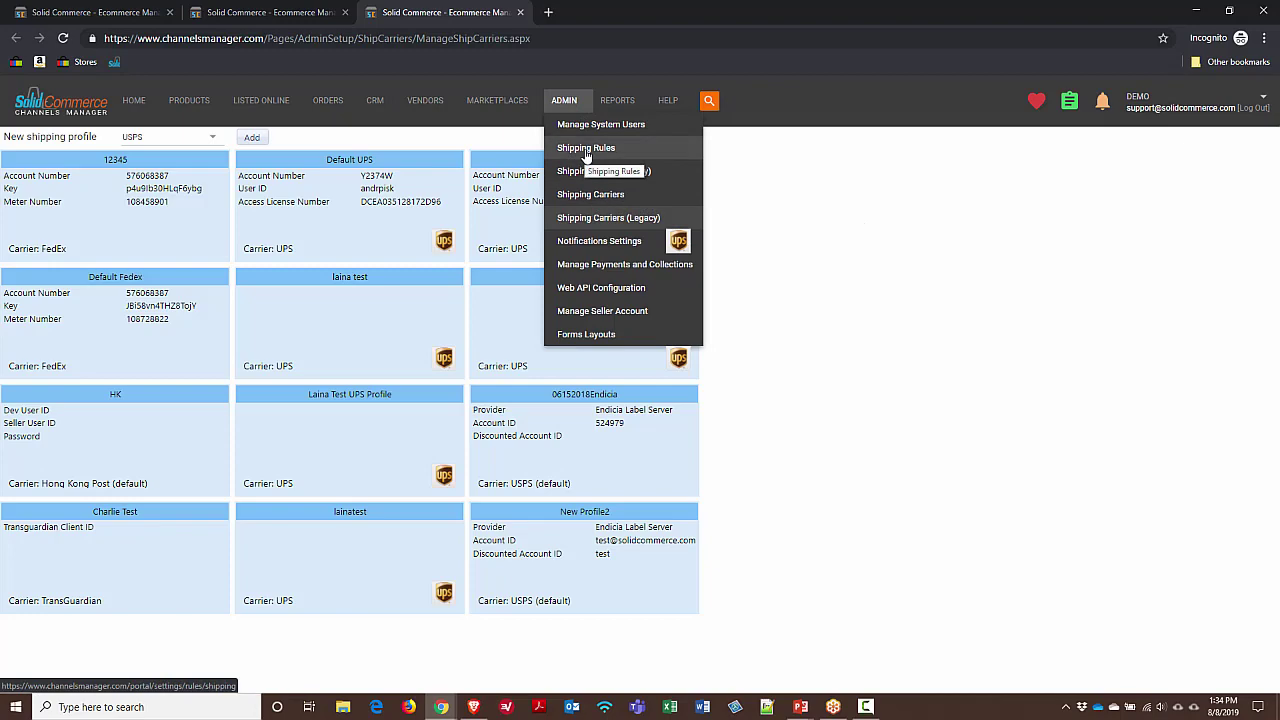
Look over the 16 shipping rules, then switch back to the Orders tab listing 3298 orders
{"action": "left_click", "coordinate": [586, 149]}
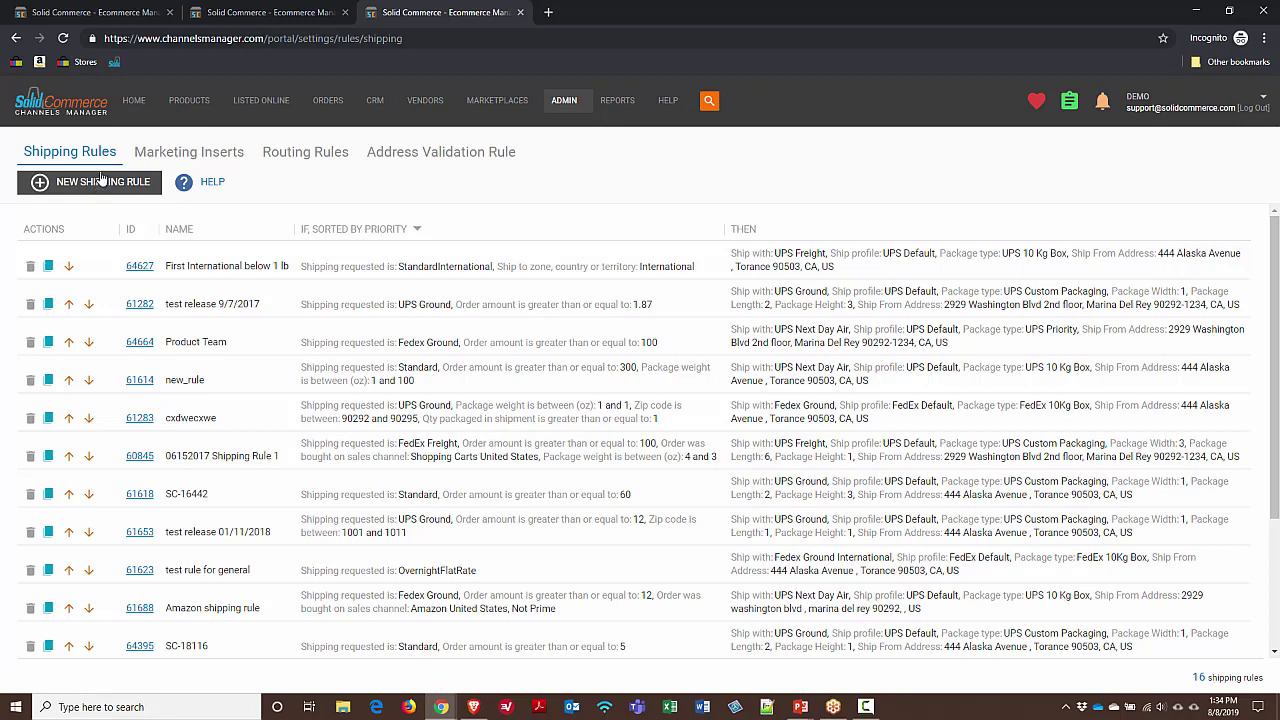
{"action": "left_click", "coordinate": [128, 13]}
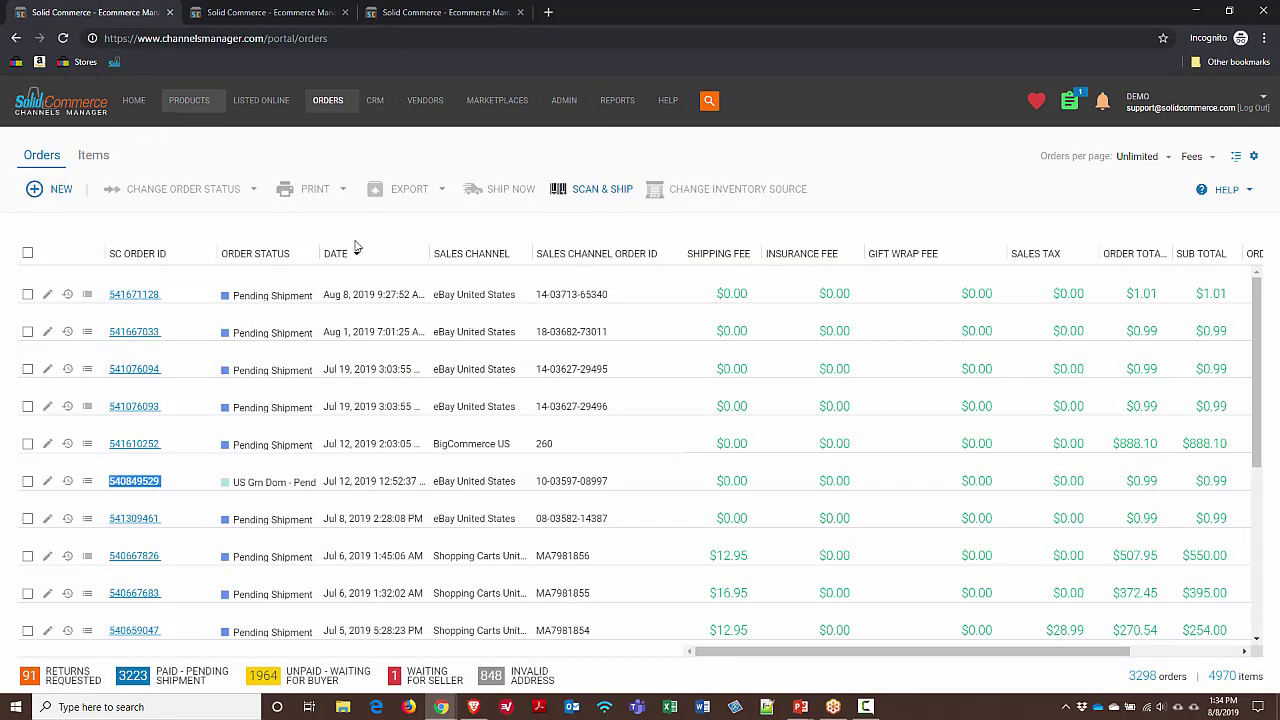
{"action": "left_click", "coordinate": [28, 481]}
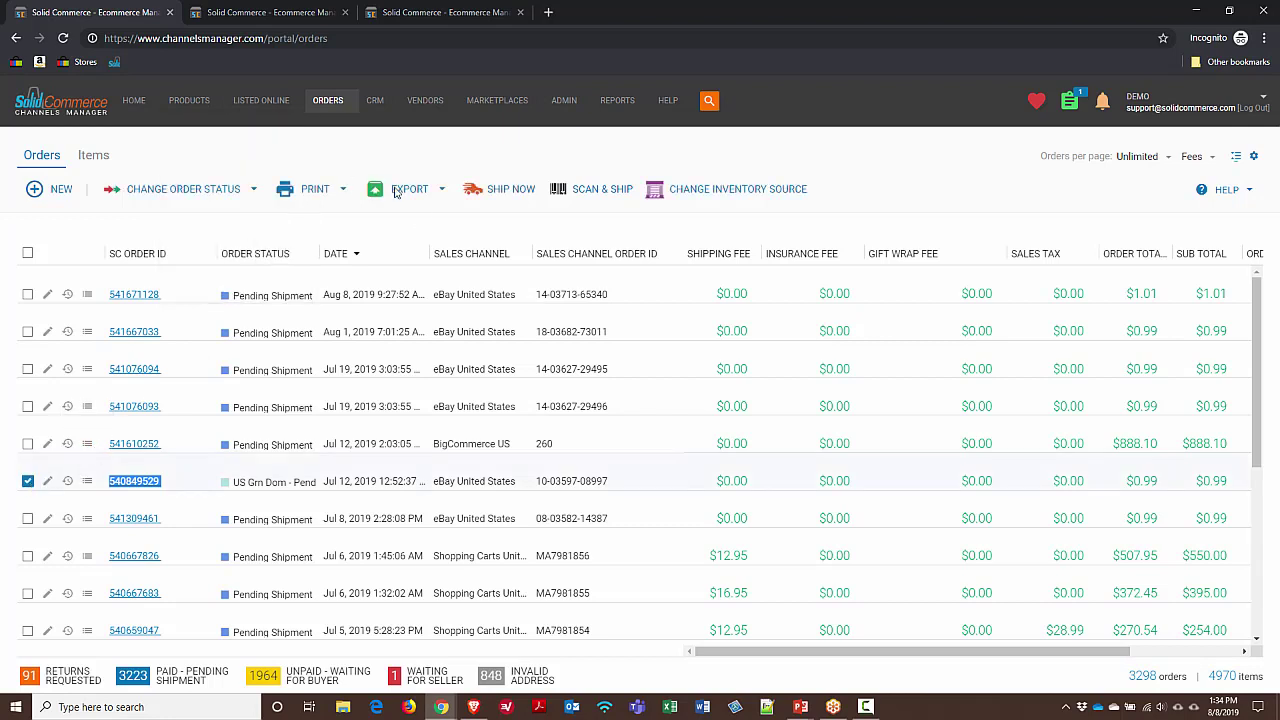
{"action": "left_click", "coordinate": [488, 195]}
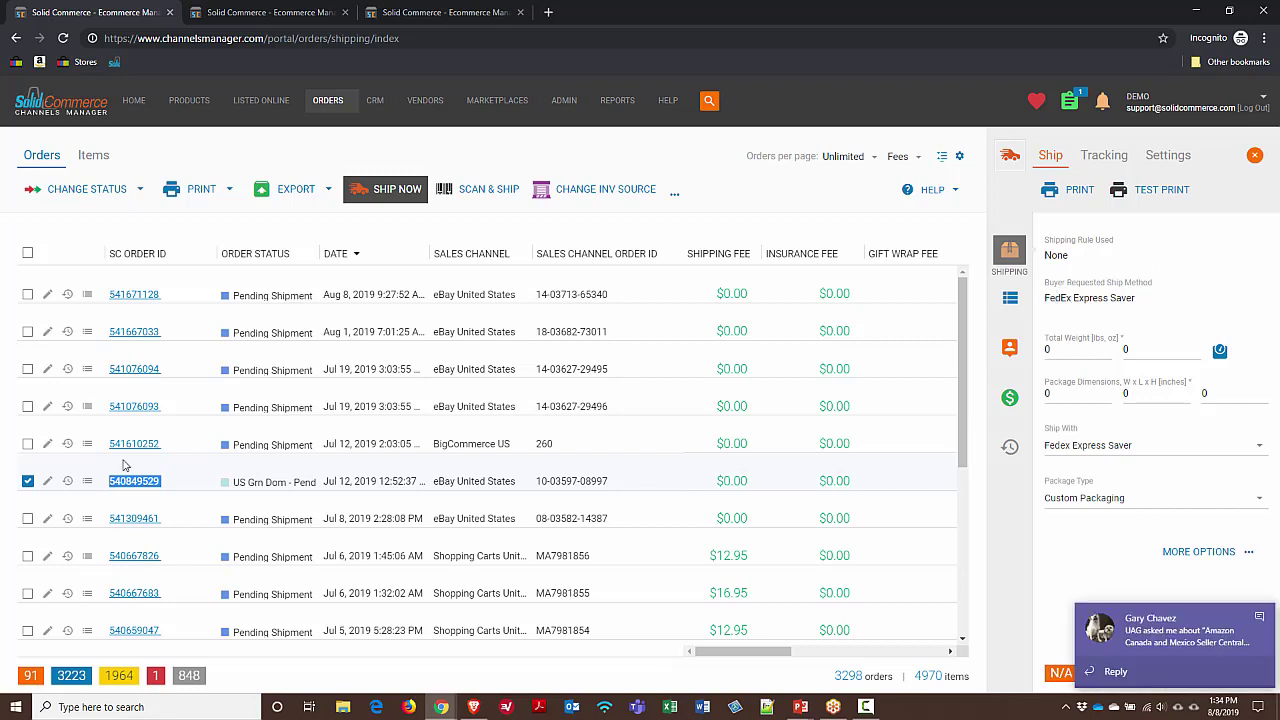
{"action": "left_click", "coordinate": [1115, 600]}
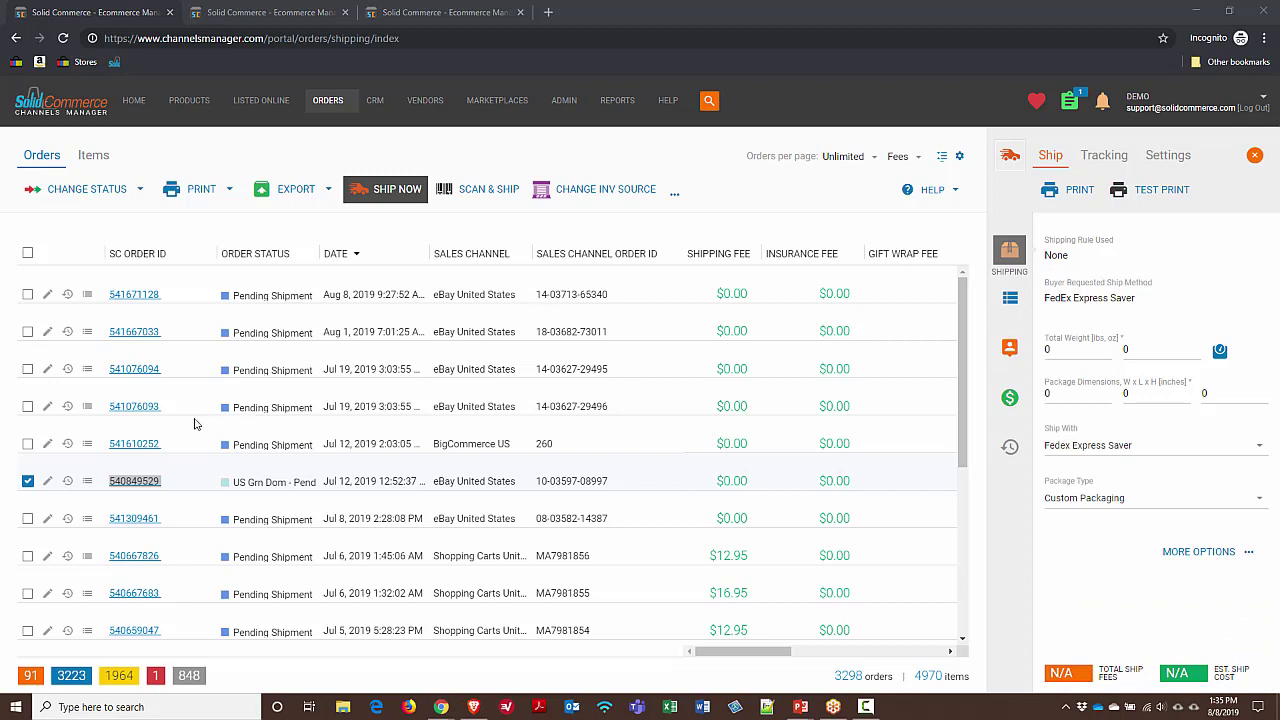
{"action": "left_click", "coordinate": [29, 407]}
{"action": "left_click", "coordinate": [29, 443]}
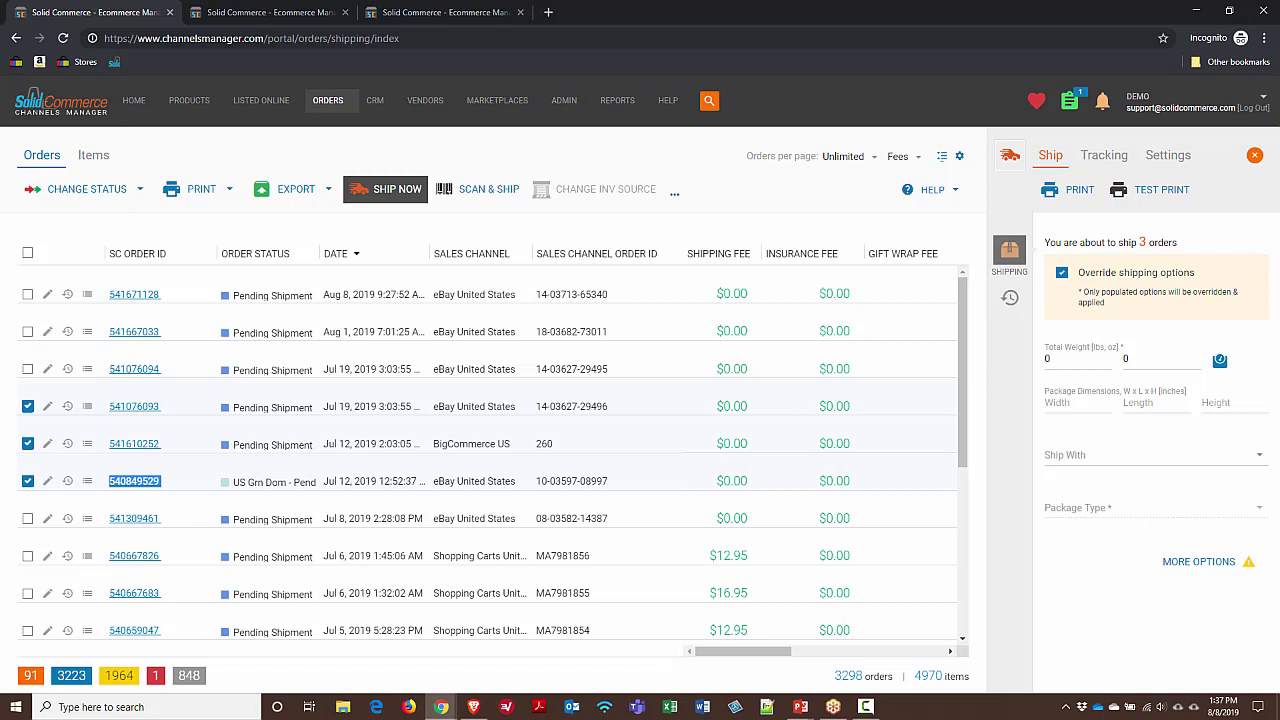
{"action": "left_click", "coordinate": [1063, 278]}
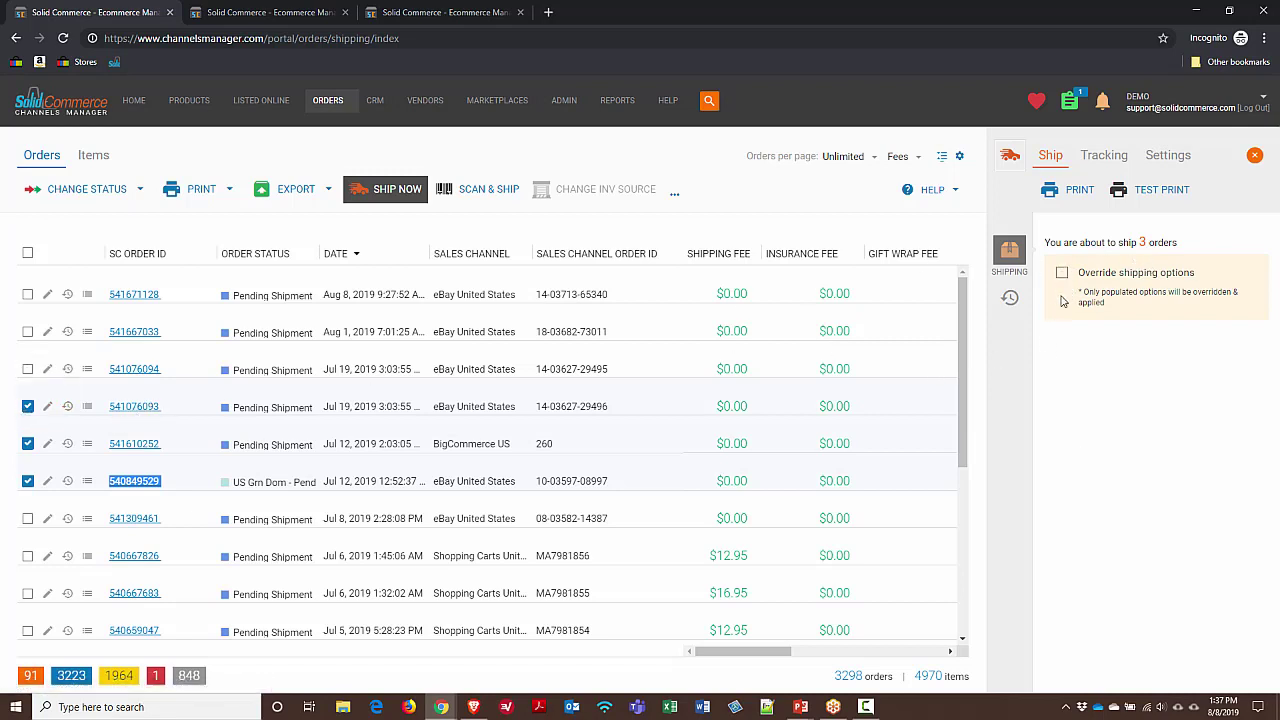
{"action": "left_click", "coordinate": [1062, 273]}
{"action": "left_click", "coordinate": [29, 408]}
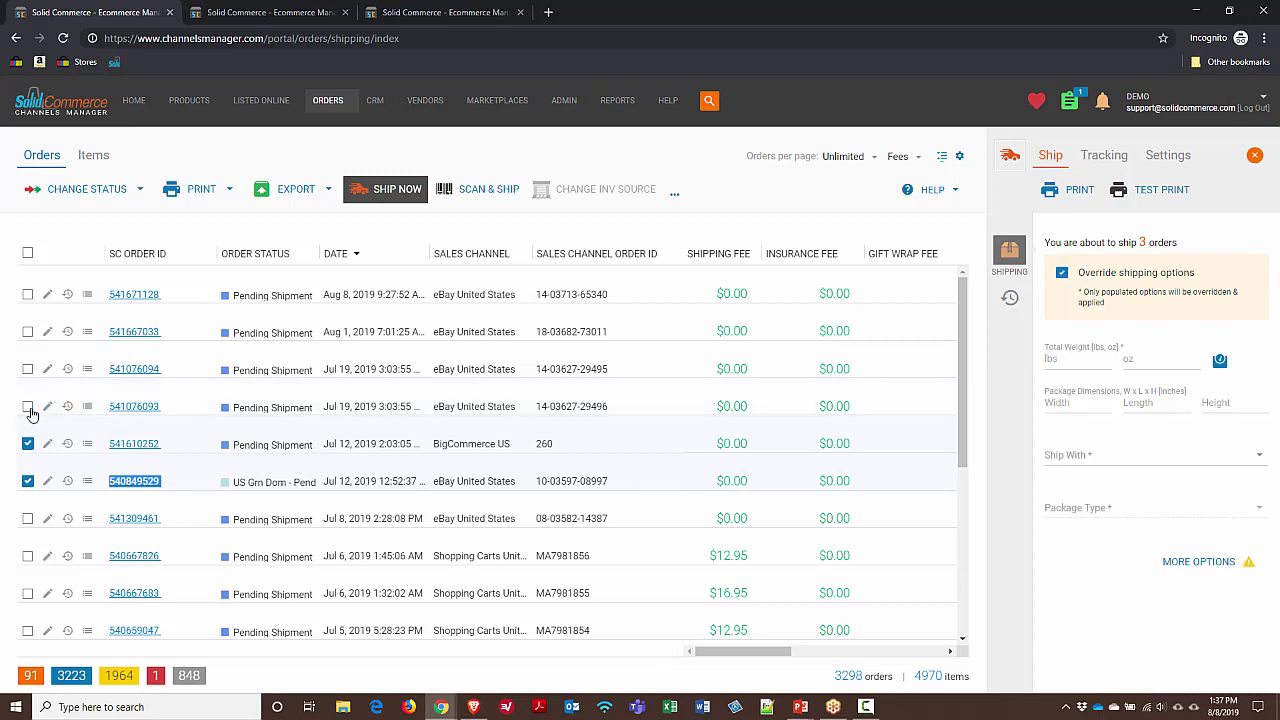
{"action": "left_click", "coordinate": [28, 443]}
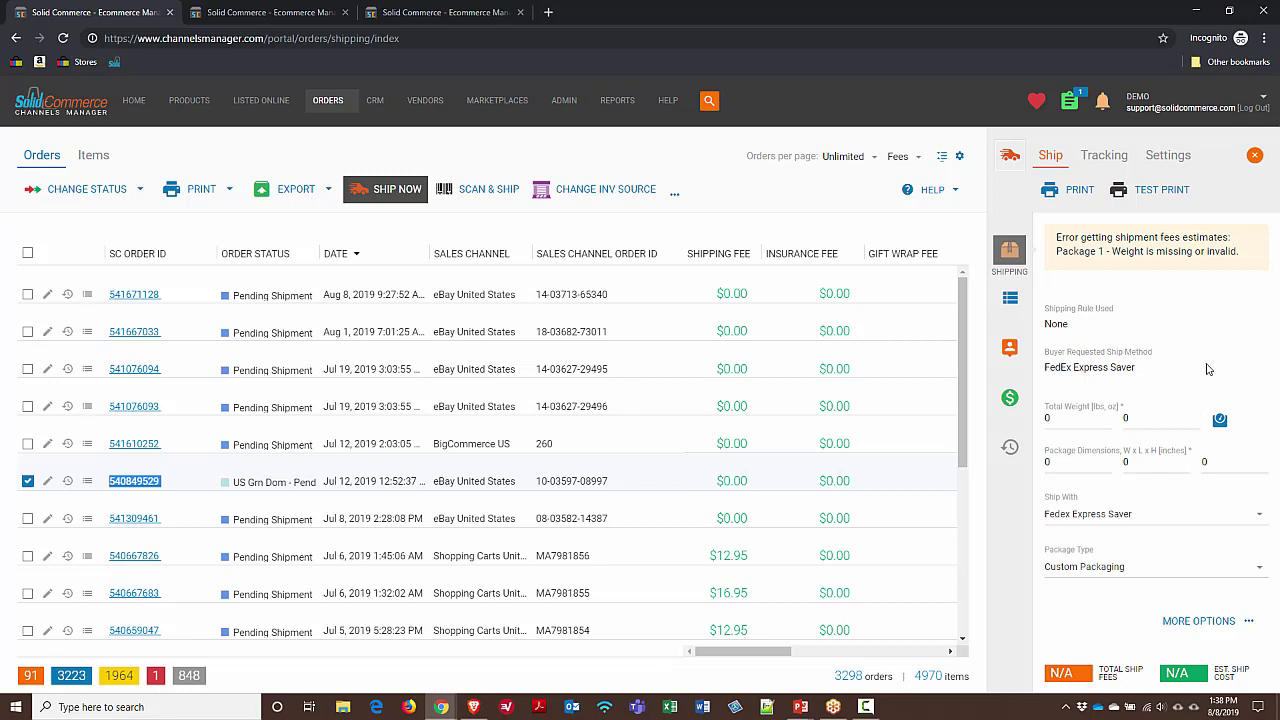
{"action": "left_click", "coordinate": [1220, 421]}
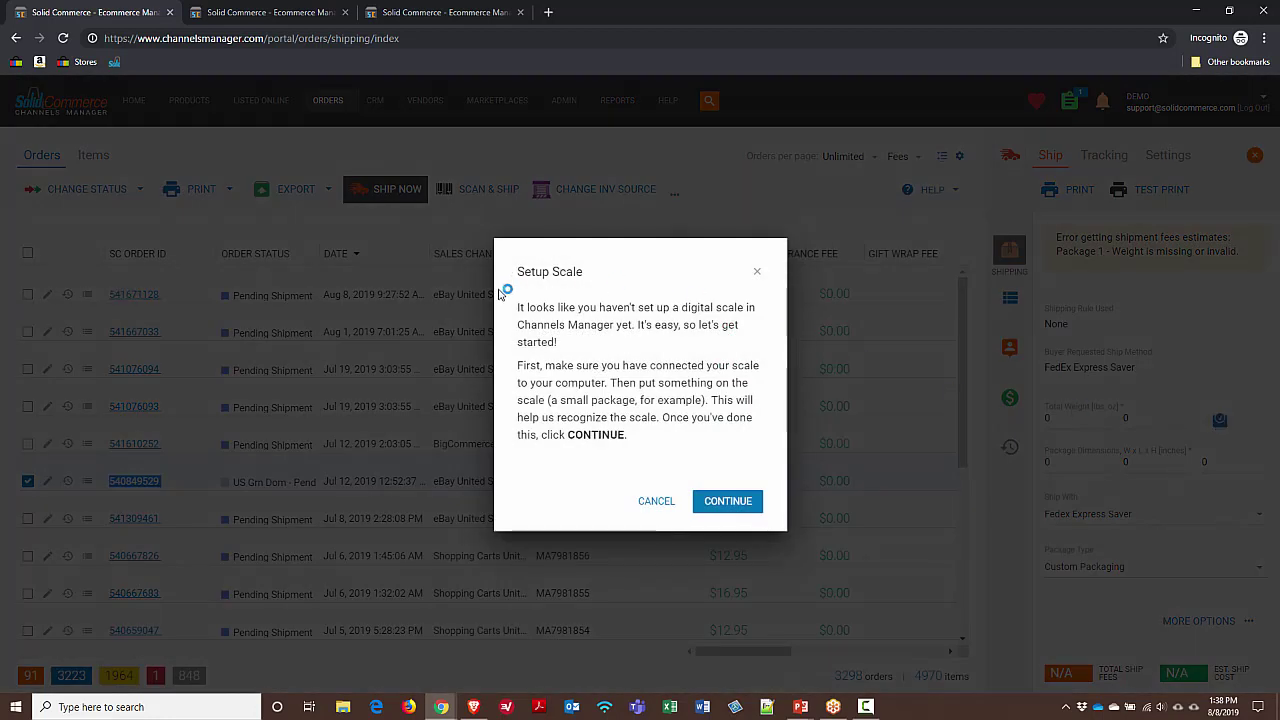
{"action": "left_click", "coordinate": [657, 501]}
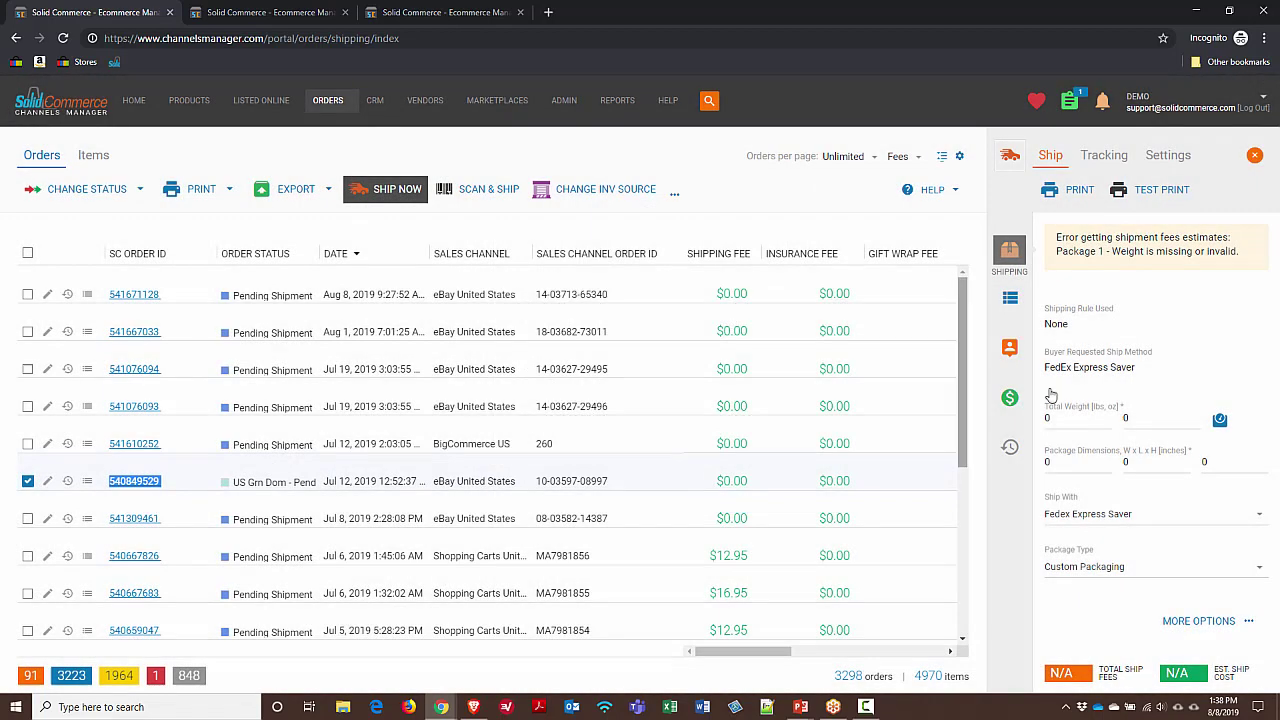
{"action": "left_click", "coordinate": [1221, 422]}
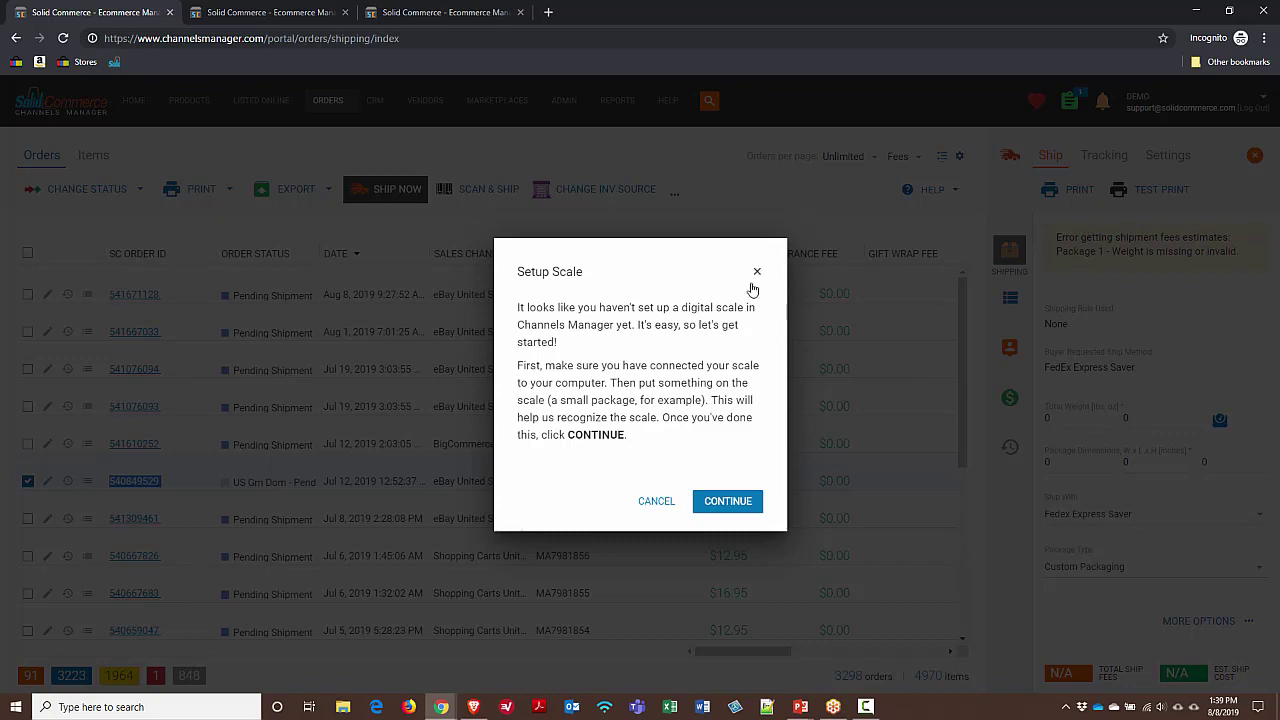
{"action": "left_click", "coordinate": [657, 500]}
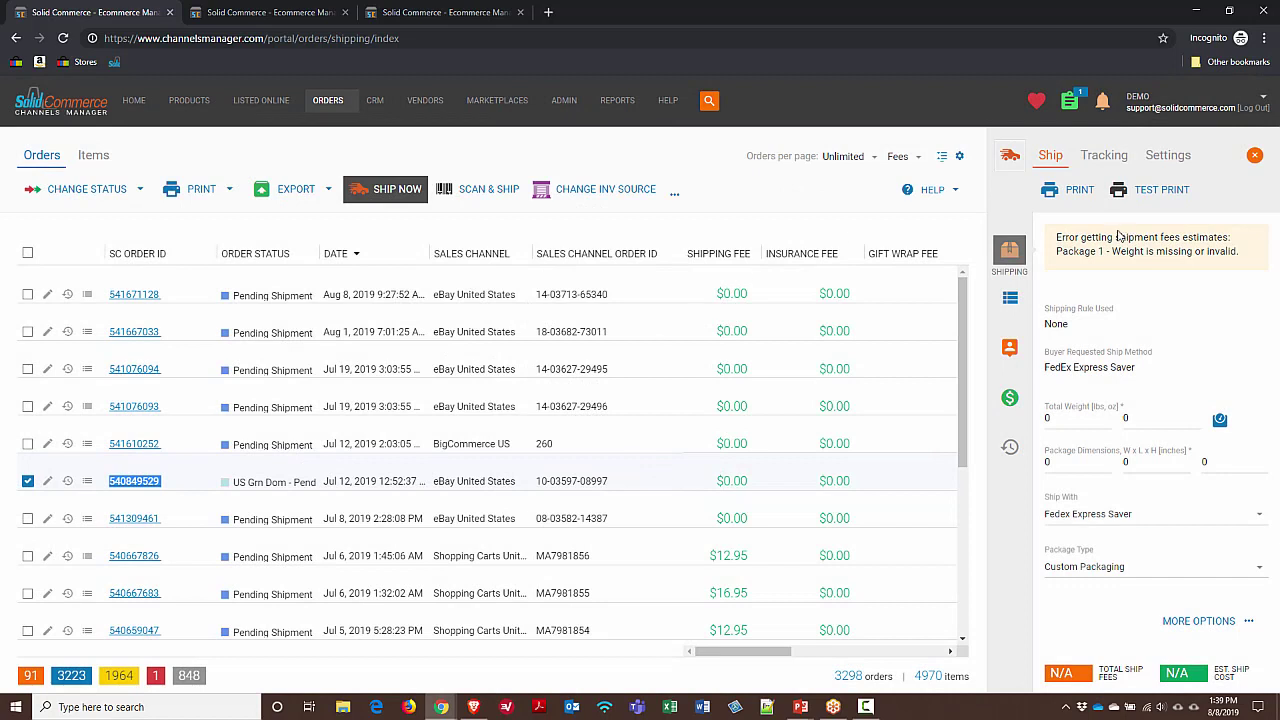